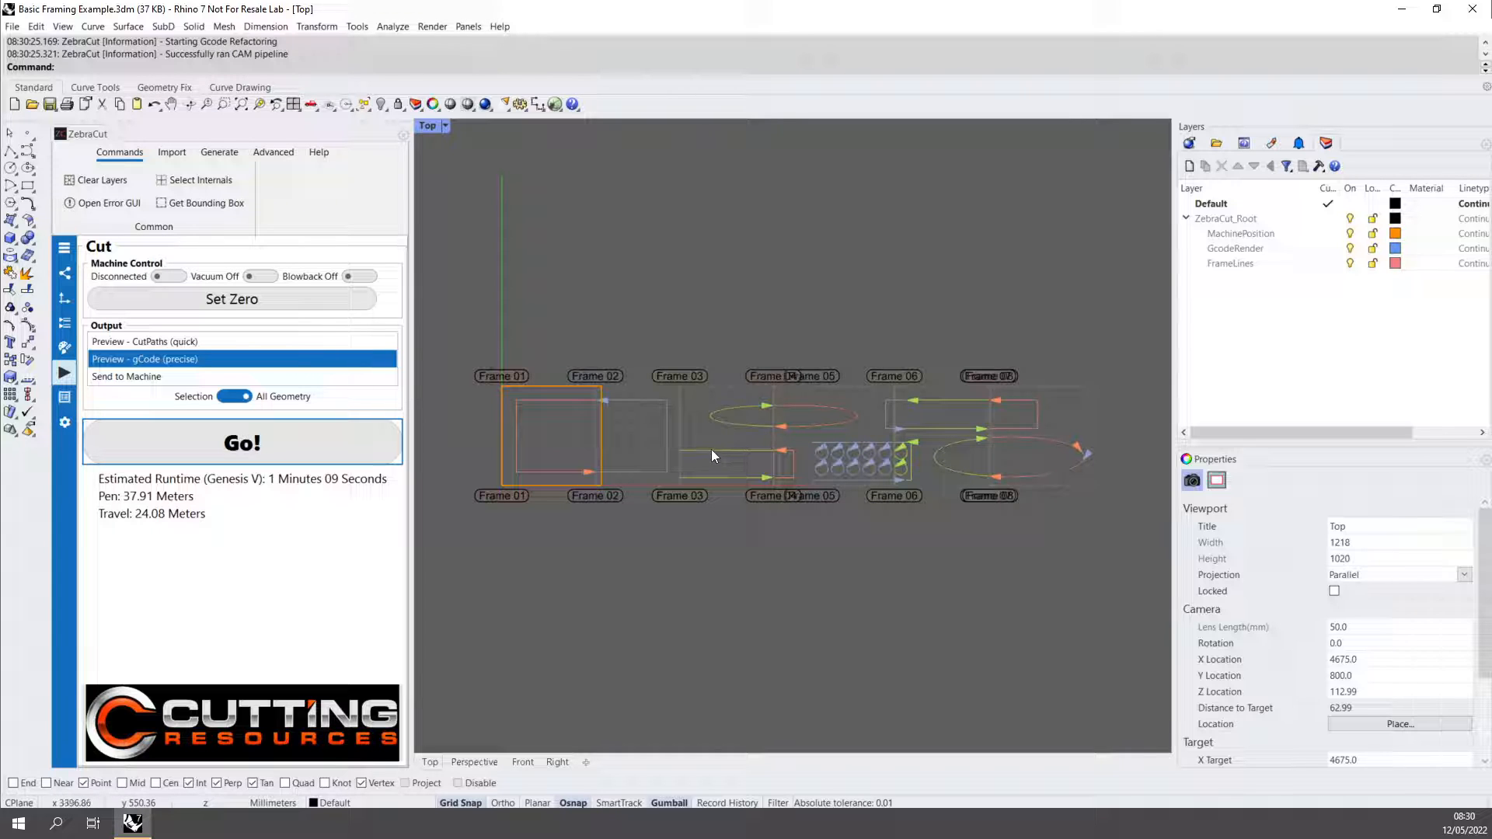
# Switch the FrameLines and MachinePosition layers off and back on to identify what each one shows.
pyautogui.click(1353, 269)
pyautogui.click(1354, 268)
pyautogui.click(1350, 234)
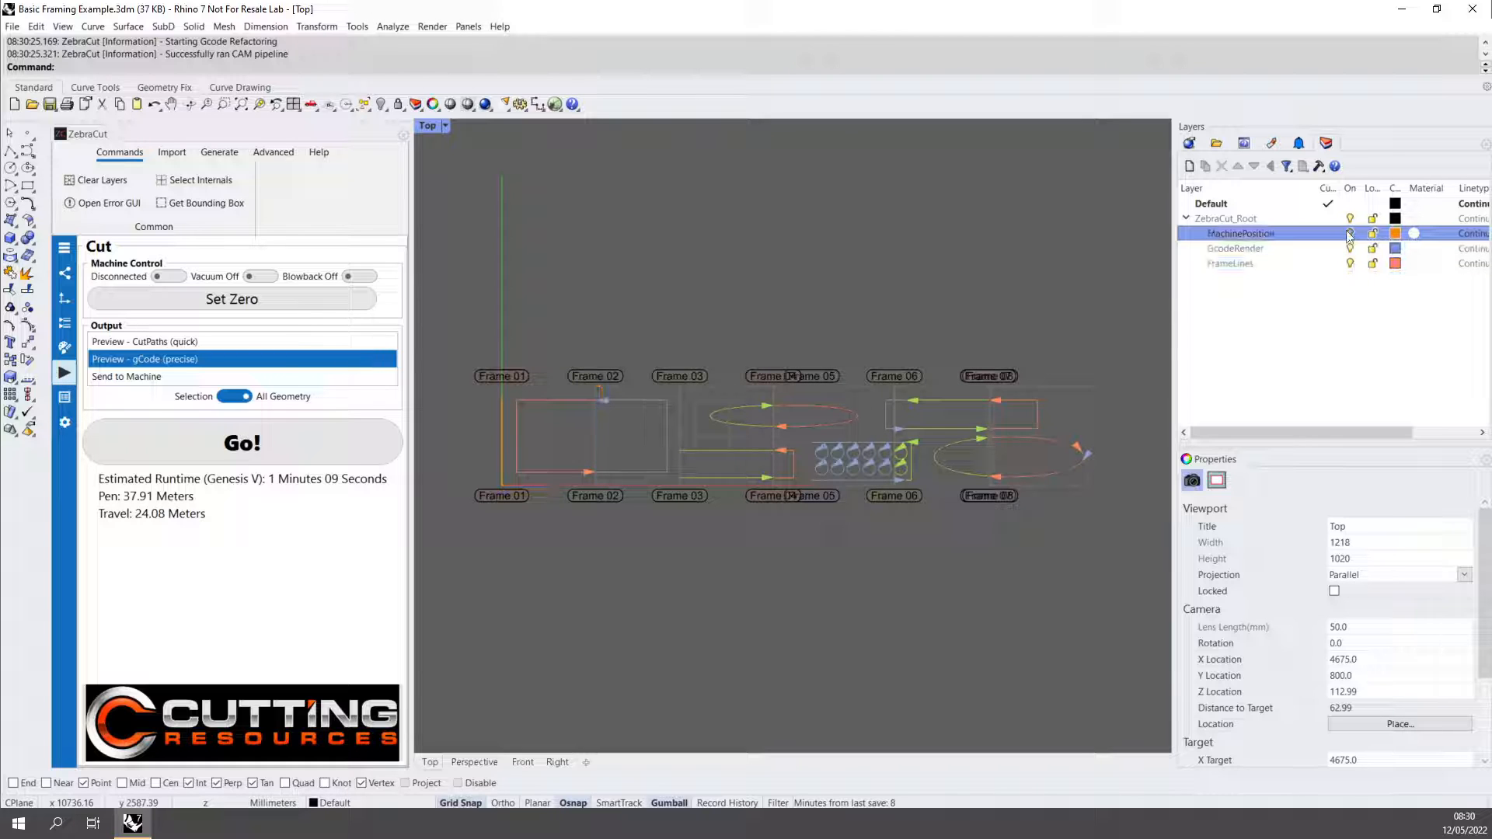
pyautogui.click(1349, 234)
pyautogui.click(1349, 234)
pyautogui.click(1349, 234)
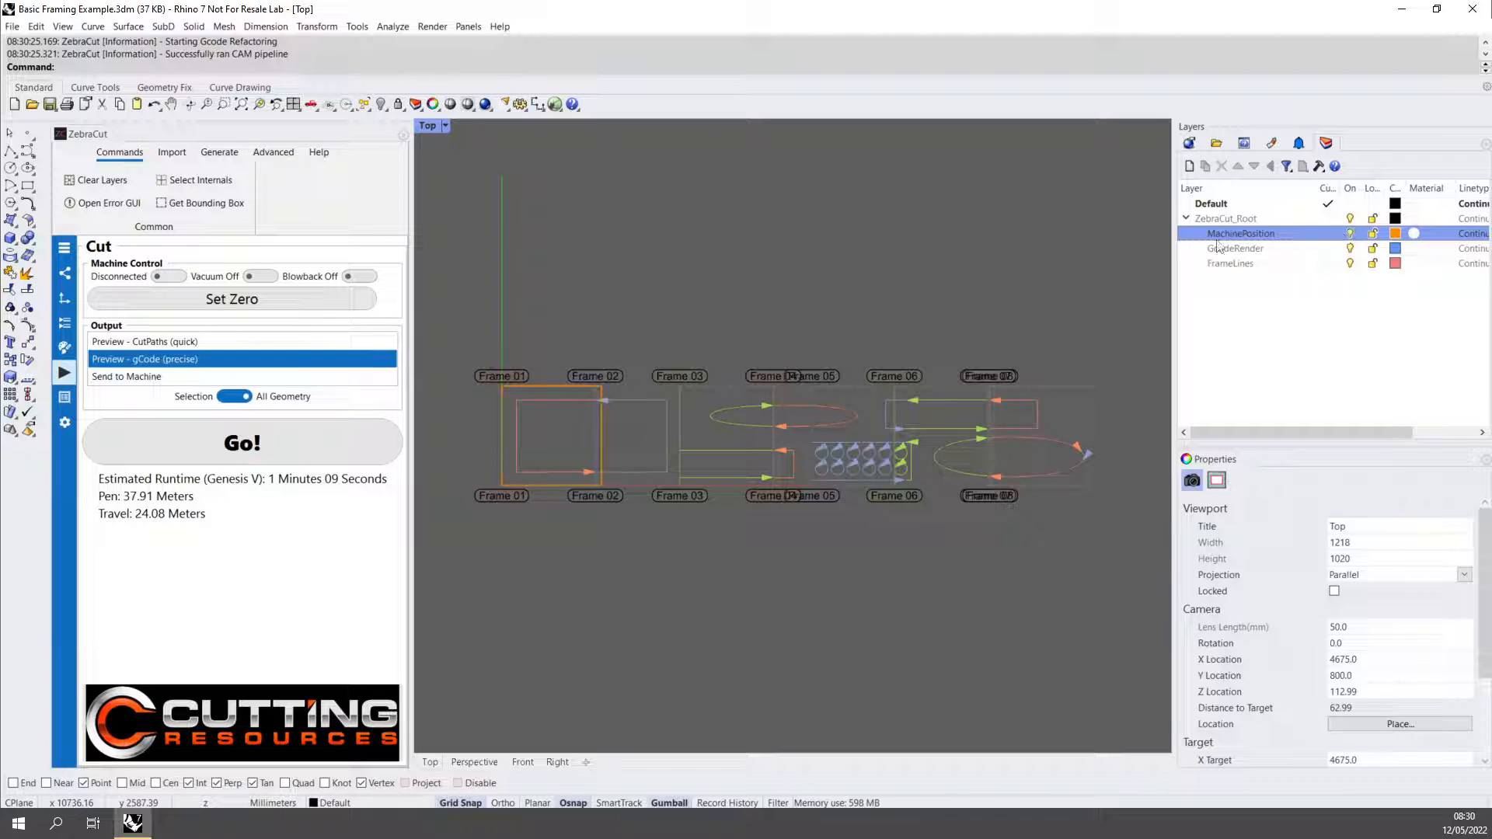
# Add an Auto Cut Off configuration to the job config and move the message window aside.
pyautogui.click(64, 248)
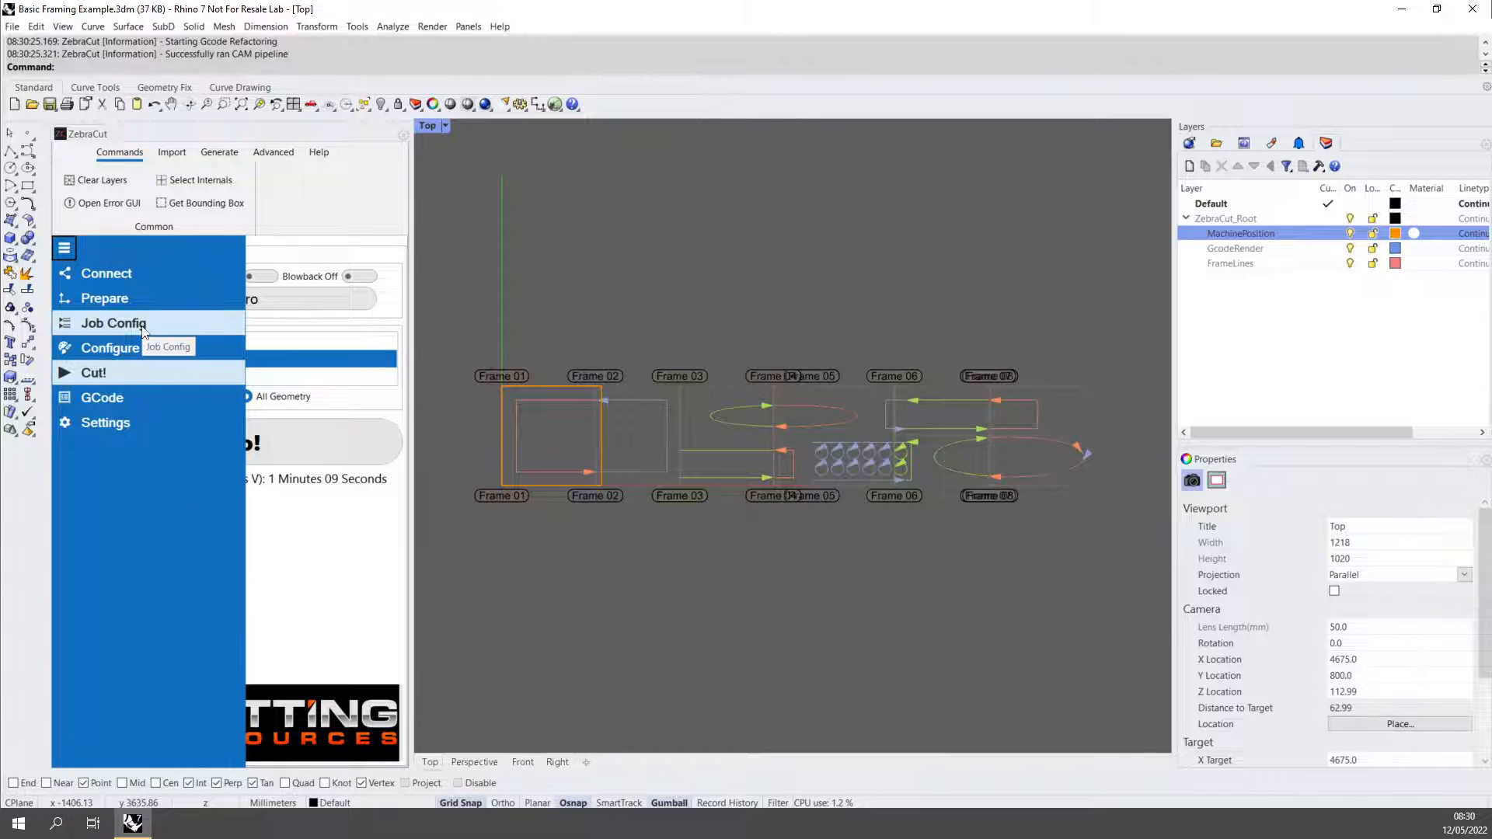
pyautogui.click(144, 333)
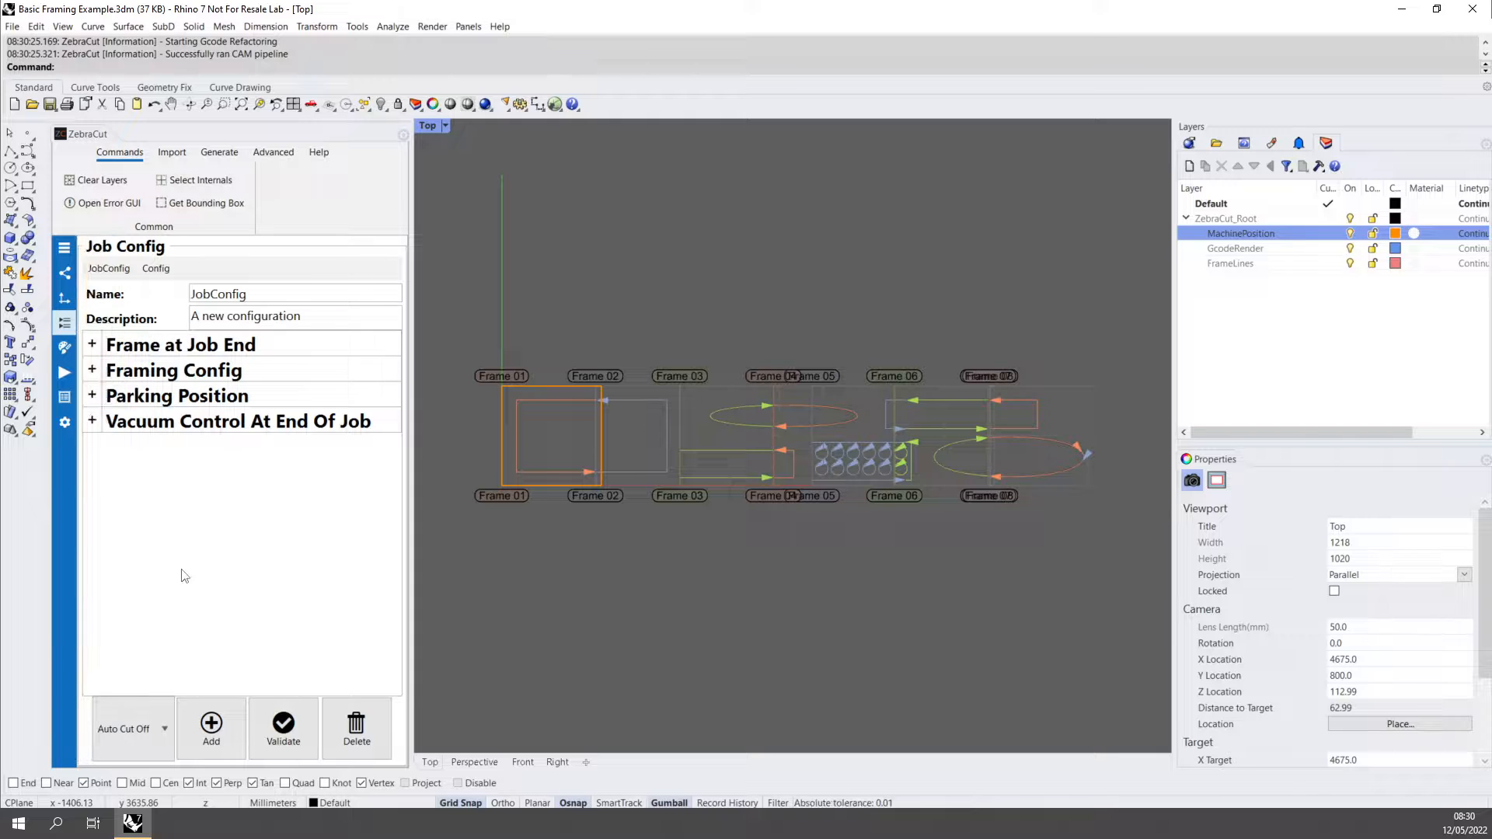
pyautogui.click(147, 726)
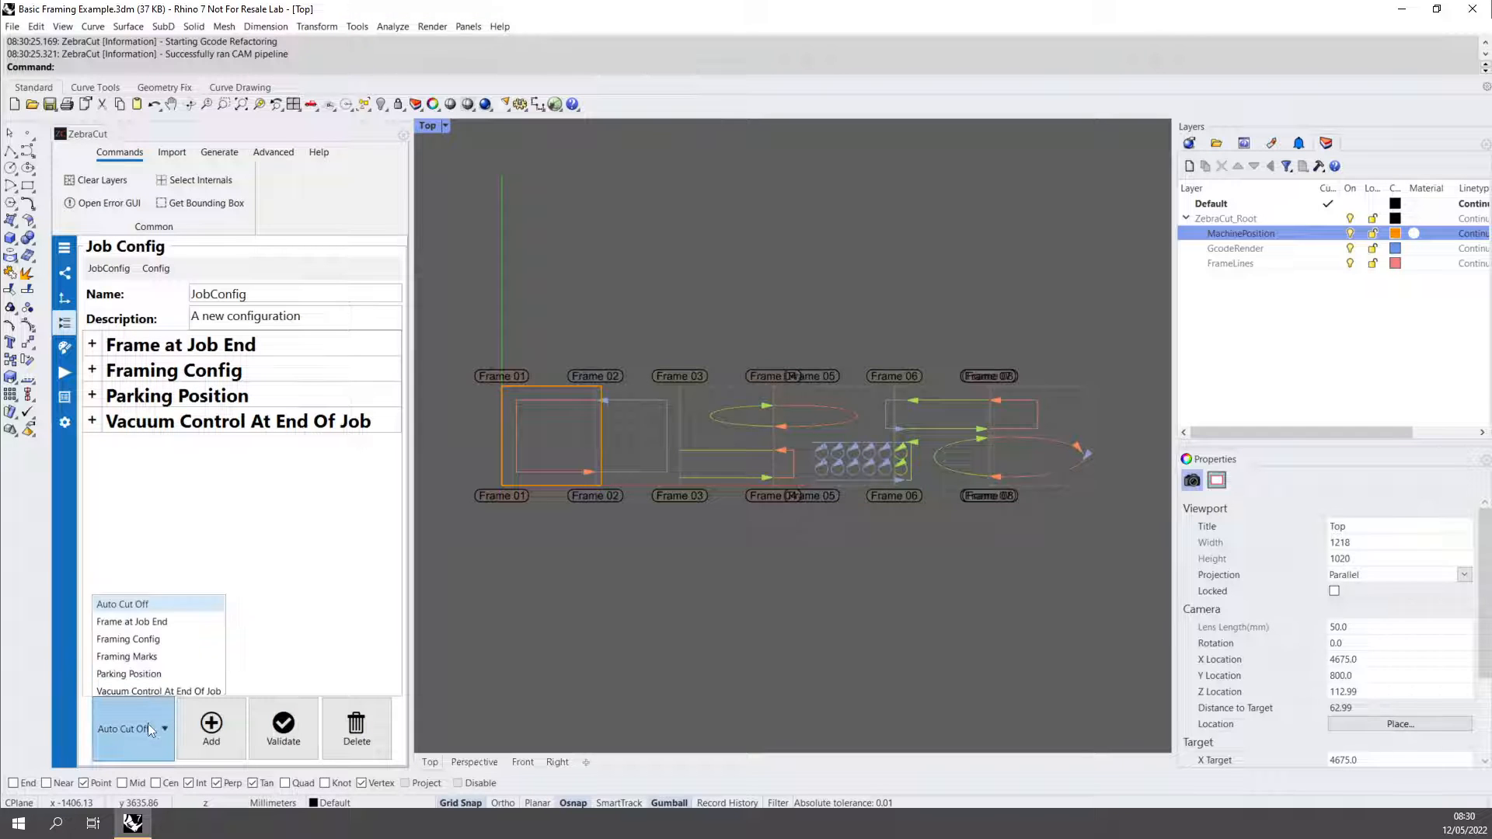
pyautogui.click(134, 605)
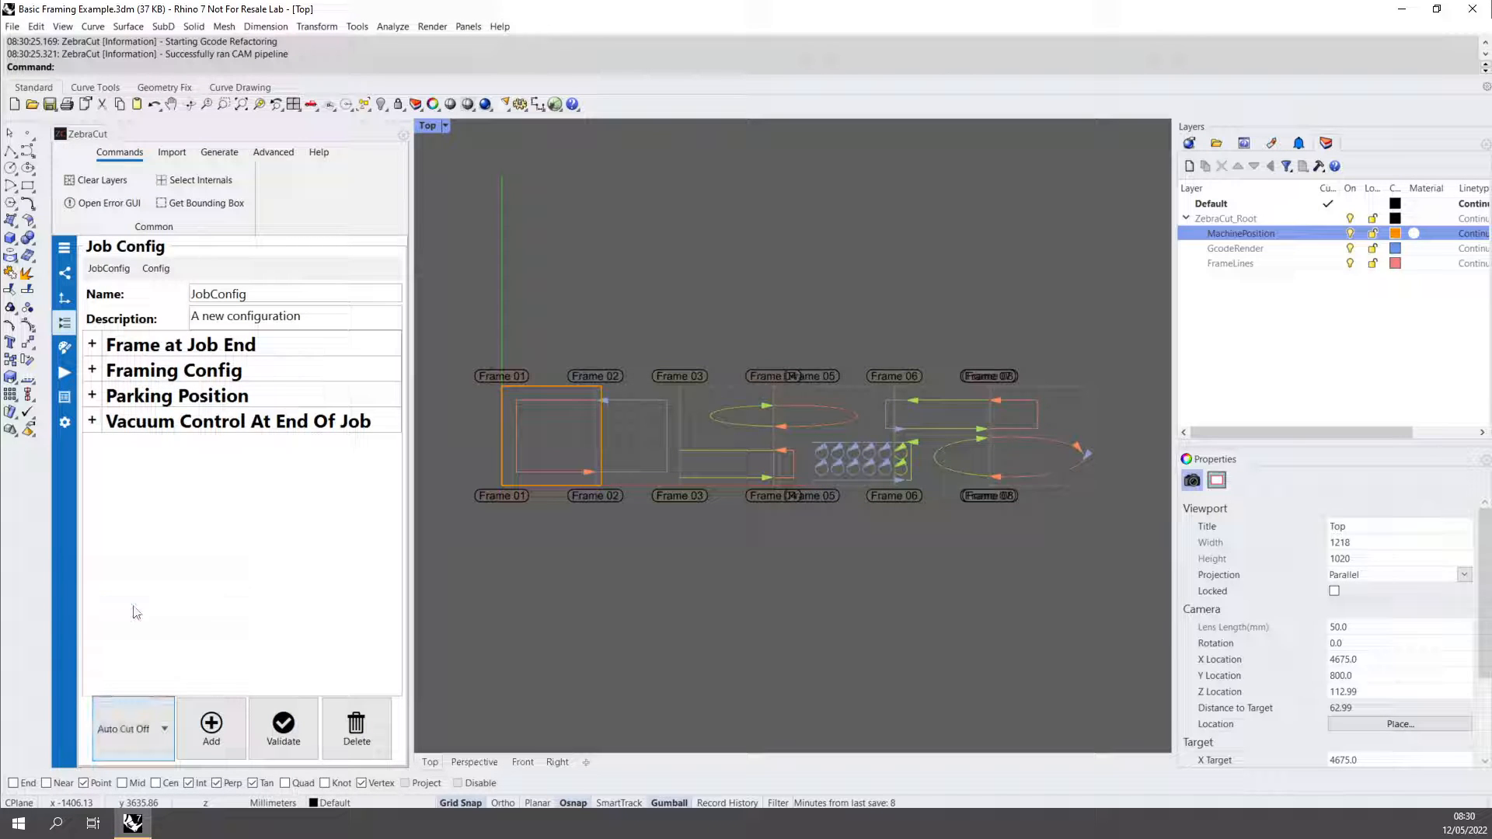
pyautogui.click(194, 720)
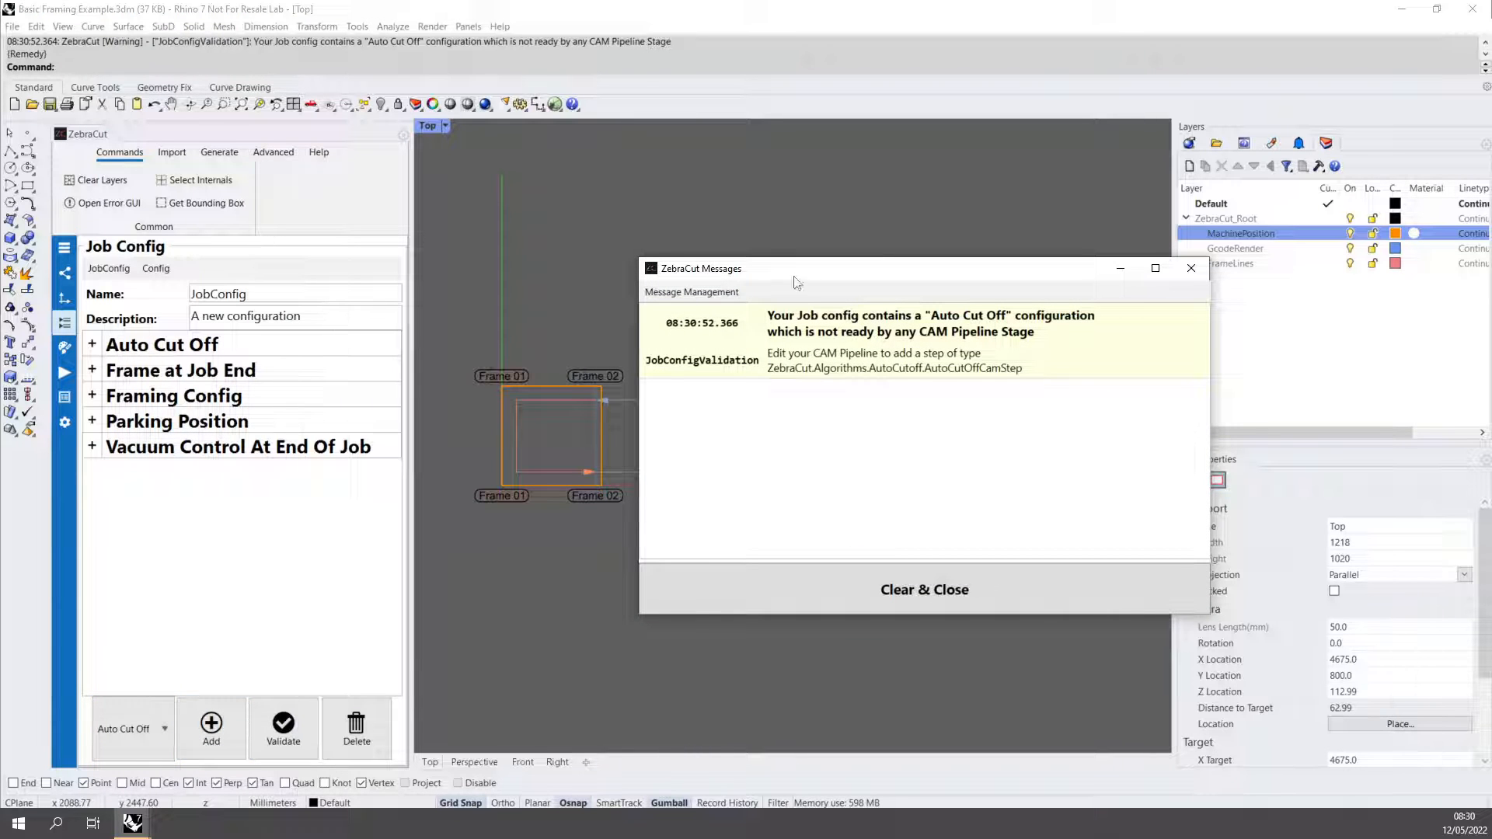
pyautogui.moveTo(808, 274); pyautogui.dragTo(667, 283)
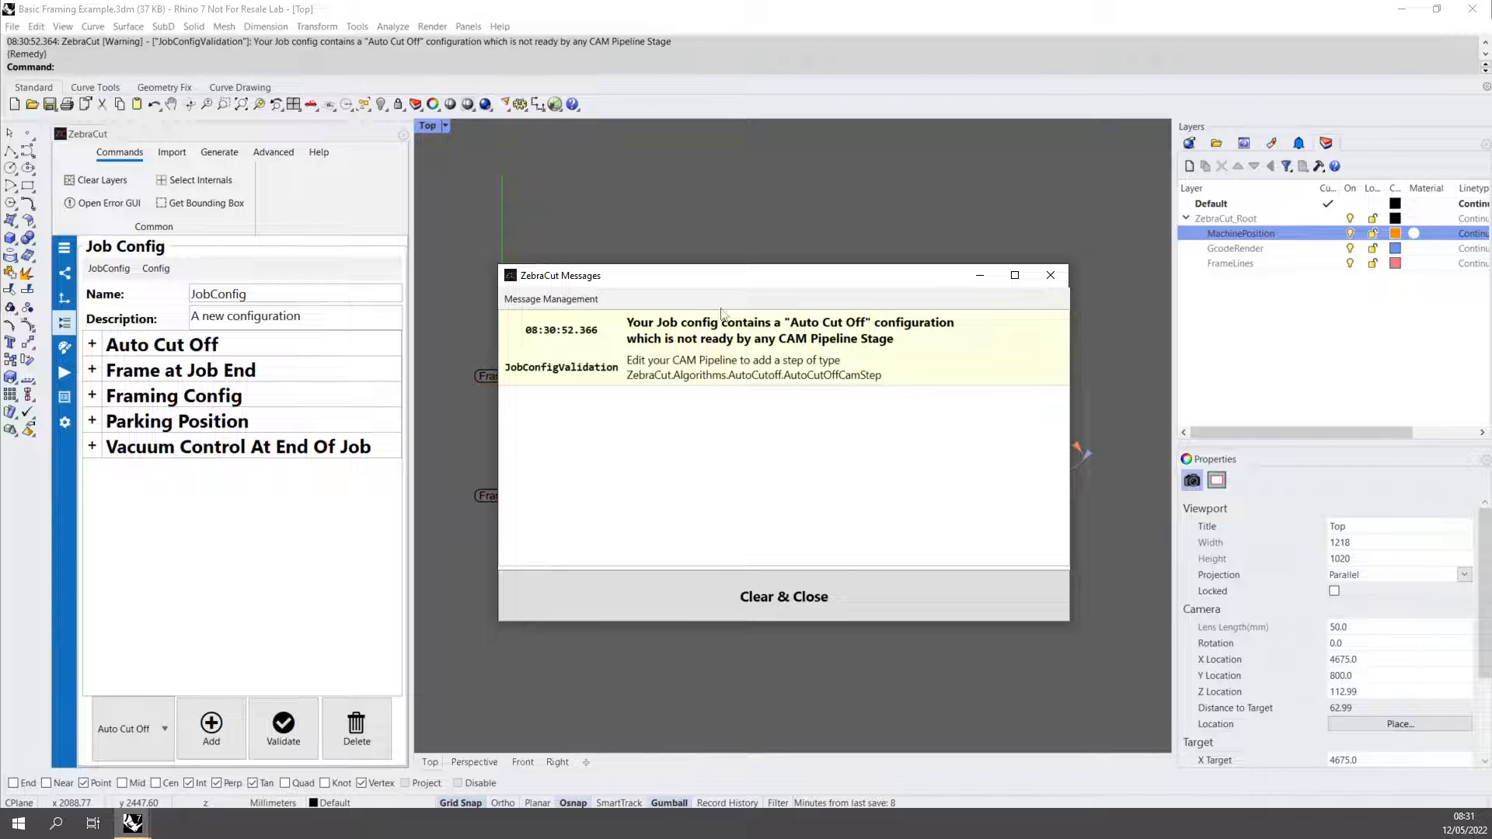
# Add an Auto Cut off step to the Send to CutPilot CAM pipeline and select it to show its settings.
pyautogui.click(273, 153)
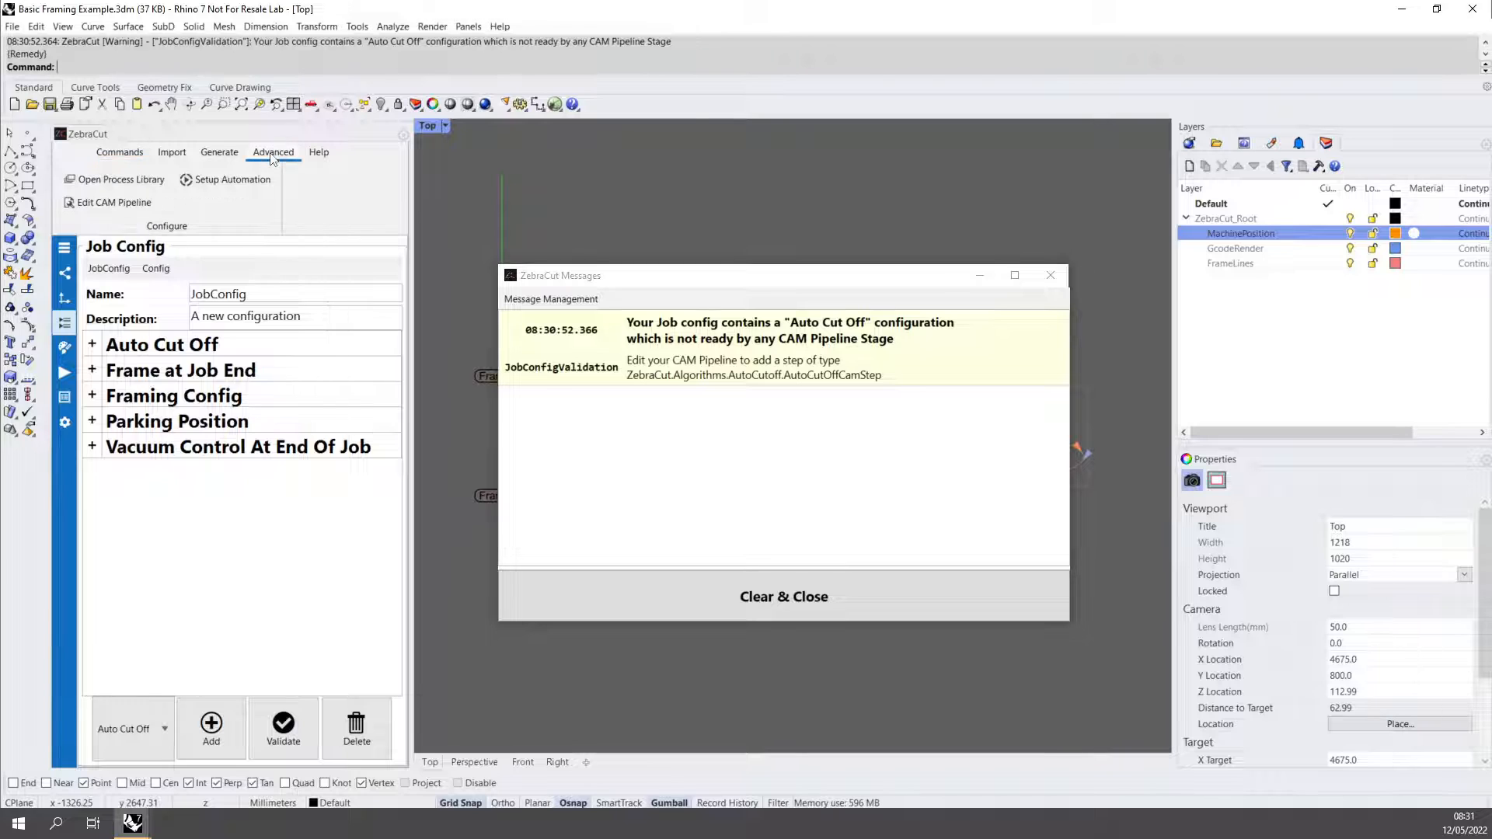
pyautogui.click(118, 207)
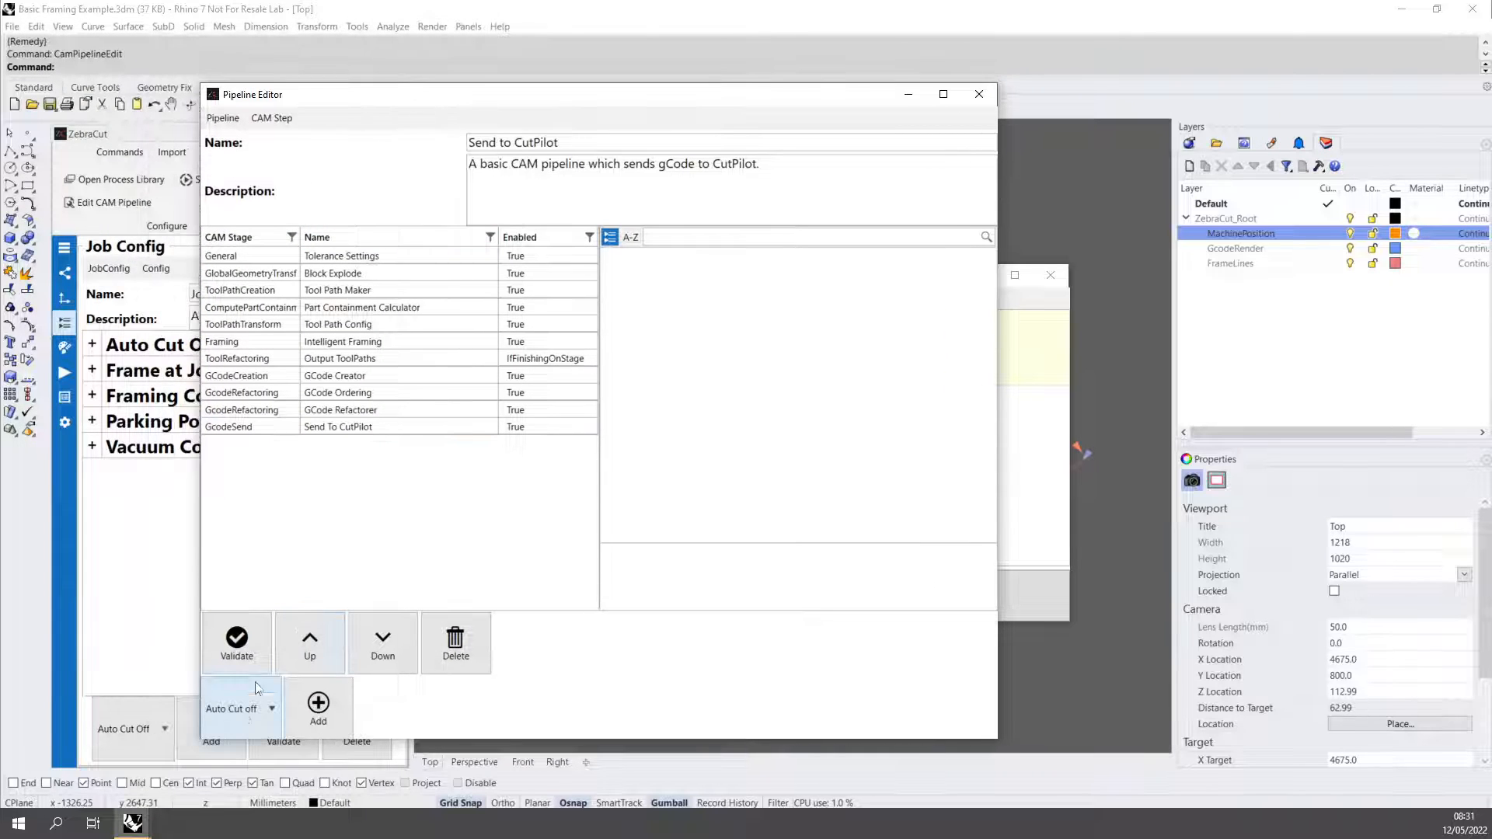
pyautogui.click(241, 709)
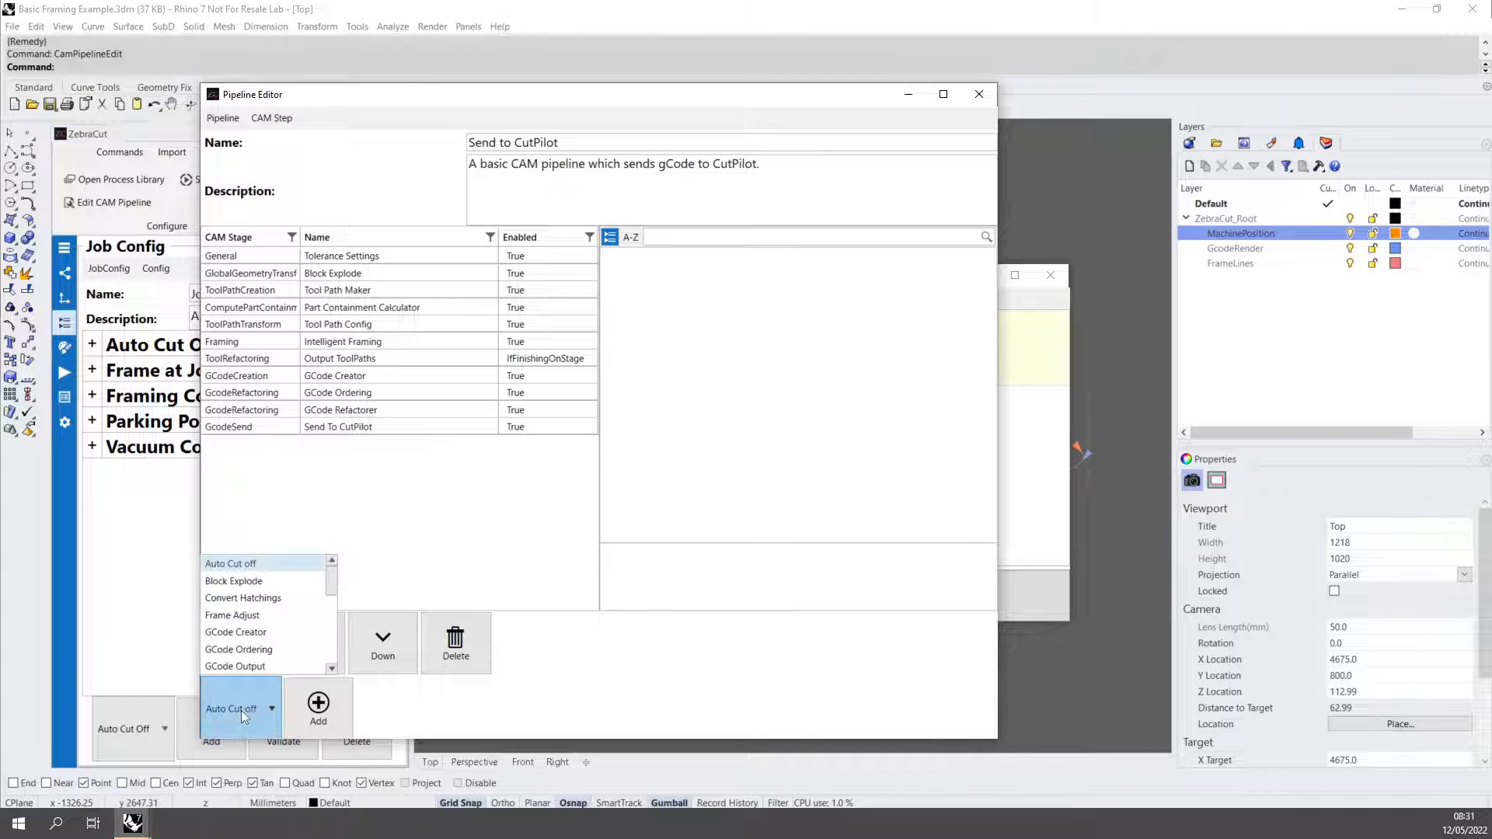
pyautogui.click(262, 566)
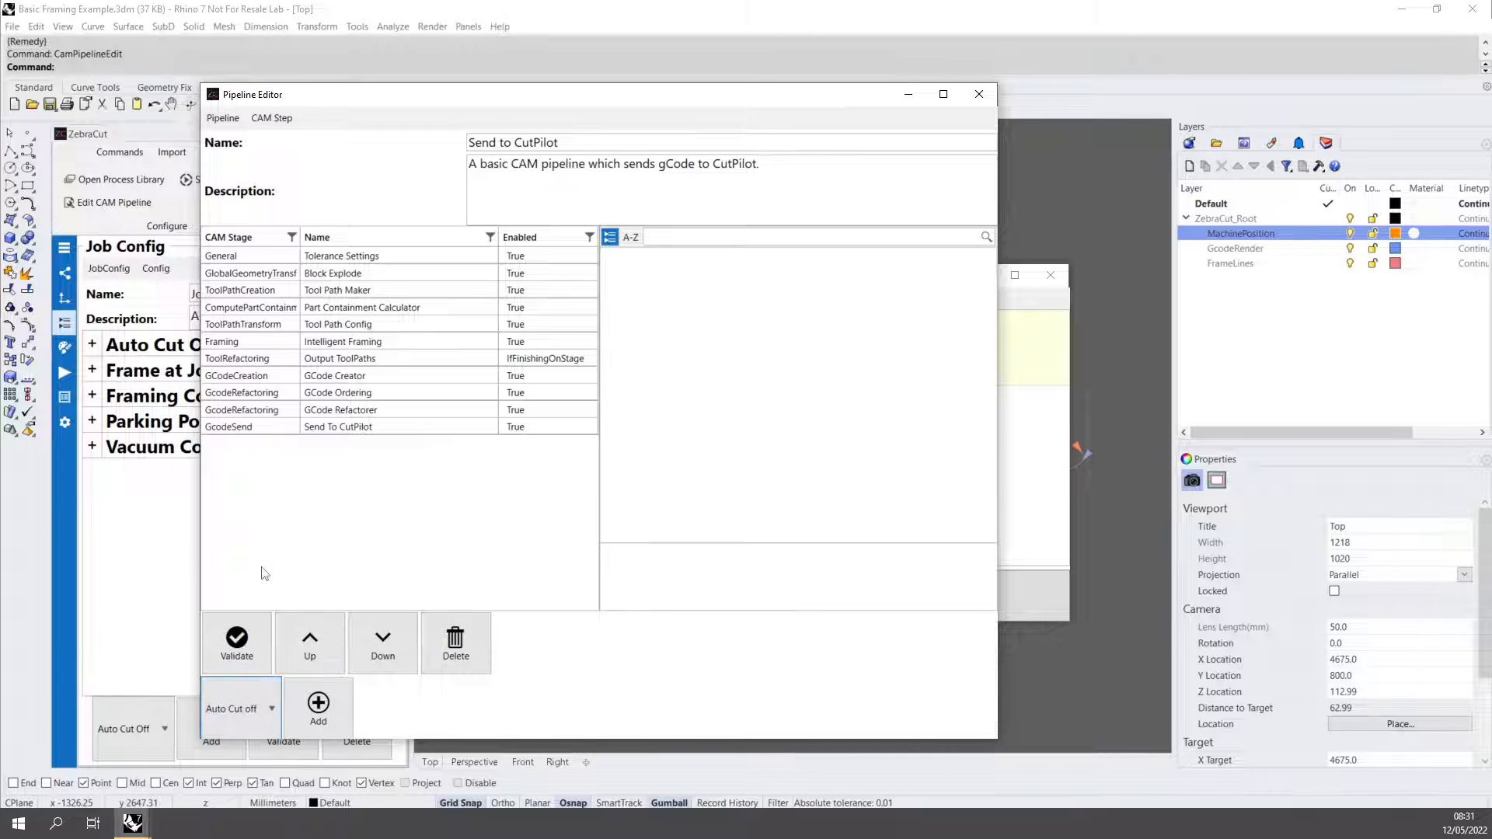
pyautogui.click(319, 711)
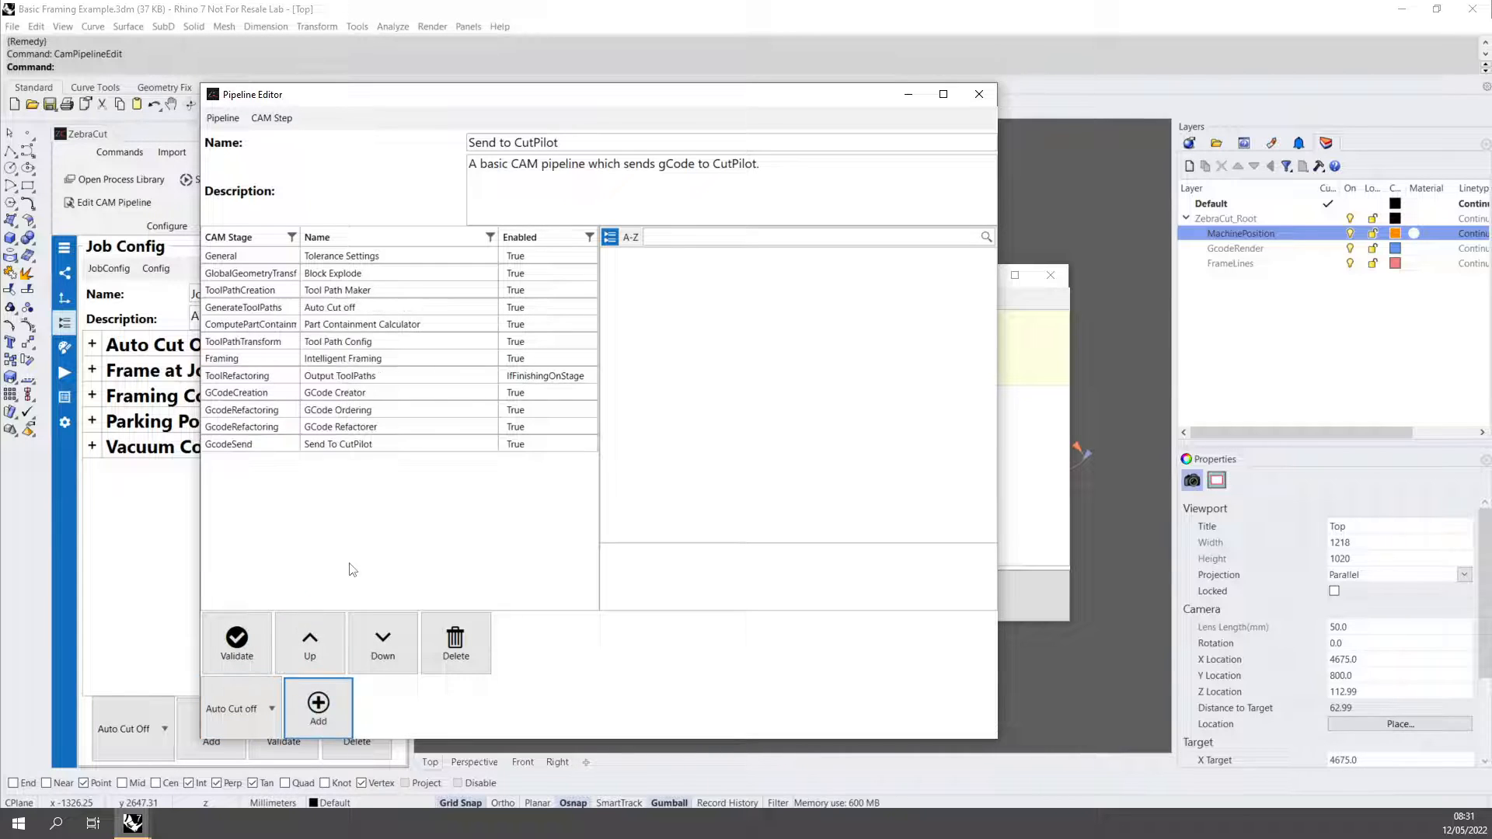
pyautogui.click(360, 311)
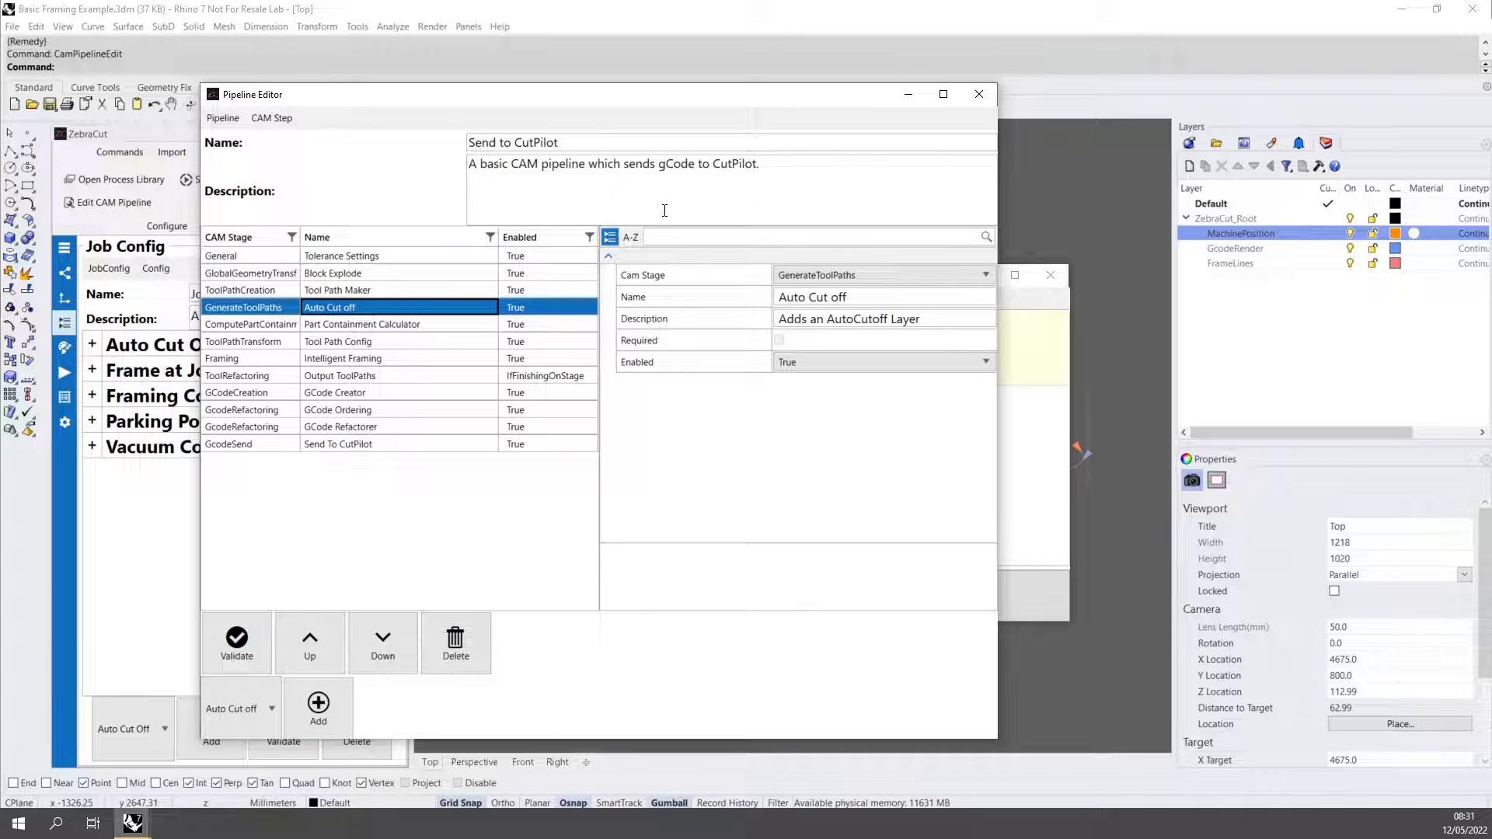
# Close the pipeline editor, saving the CAM pipeline settings, and clear the job config validation message.
pyautogui.click(977, 95)
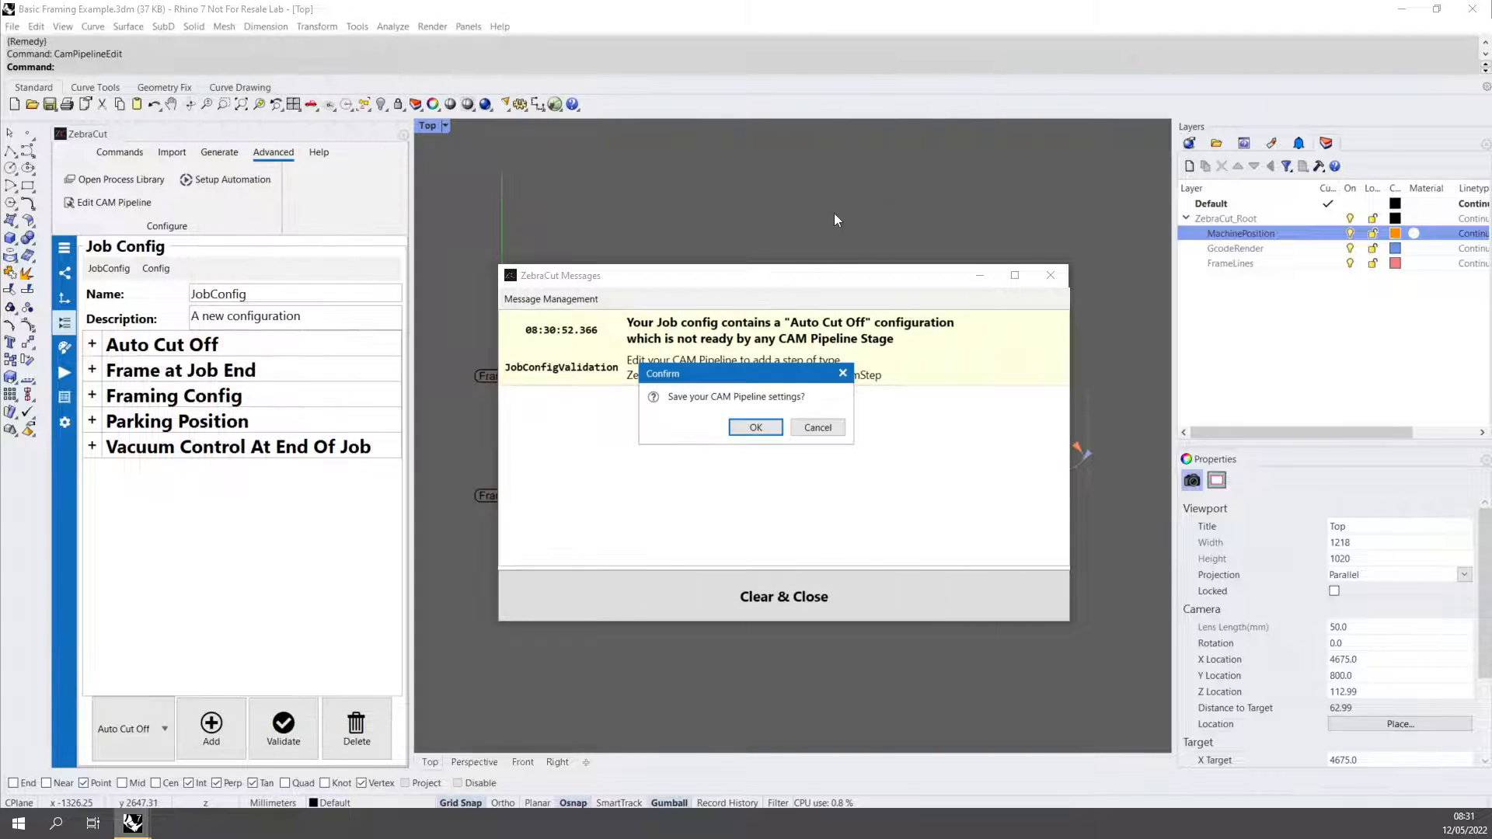
pyautogui.click(754, 427)
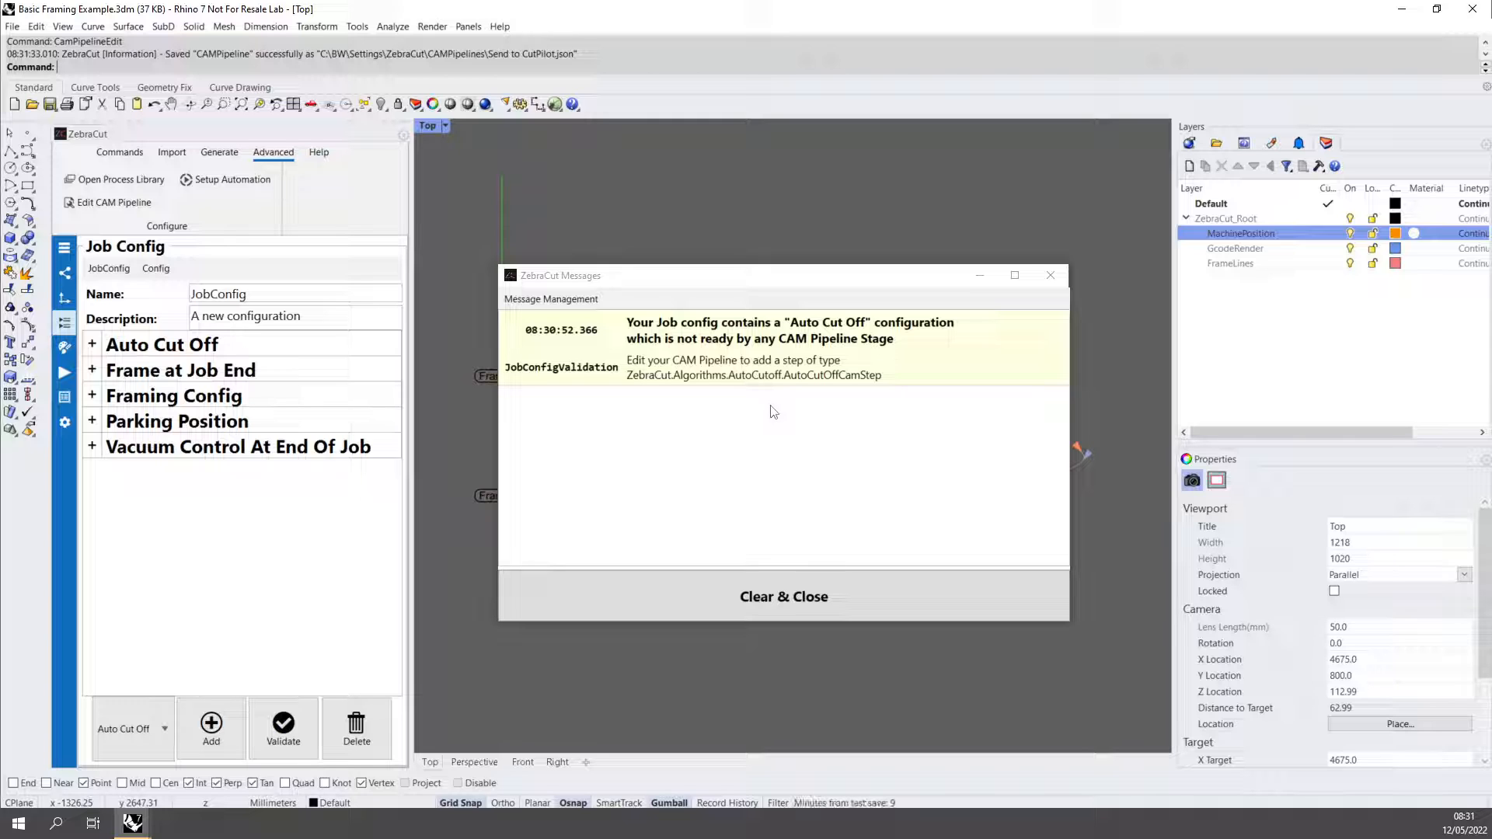
pyautogui.click(740, 587)
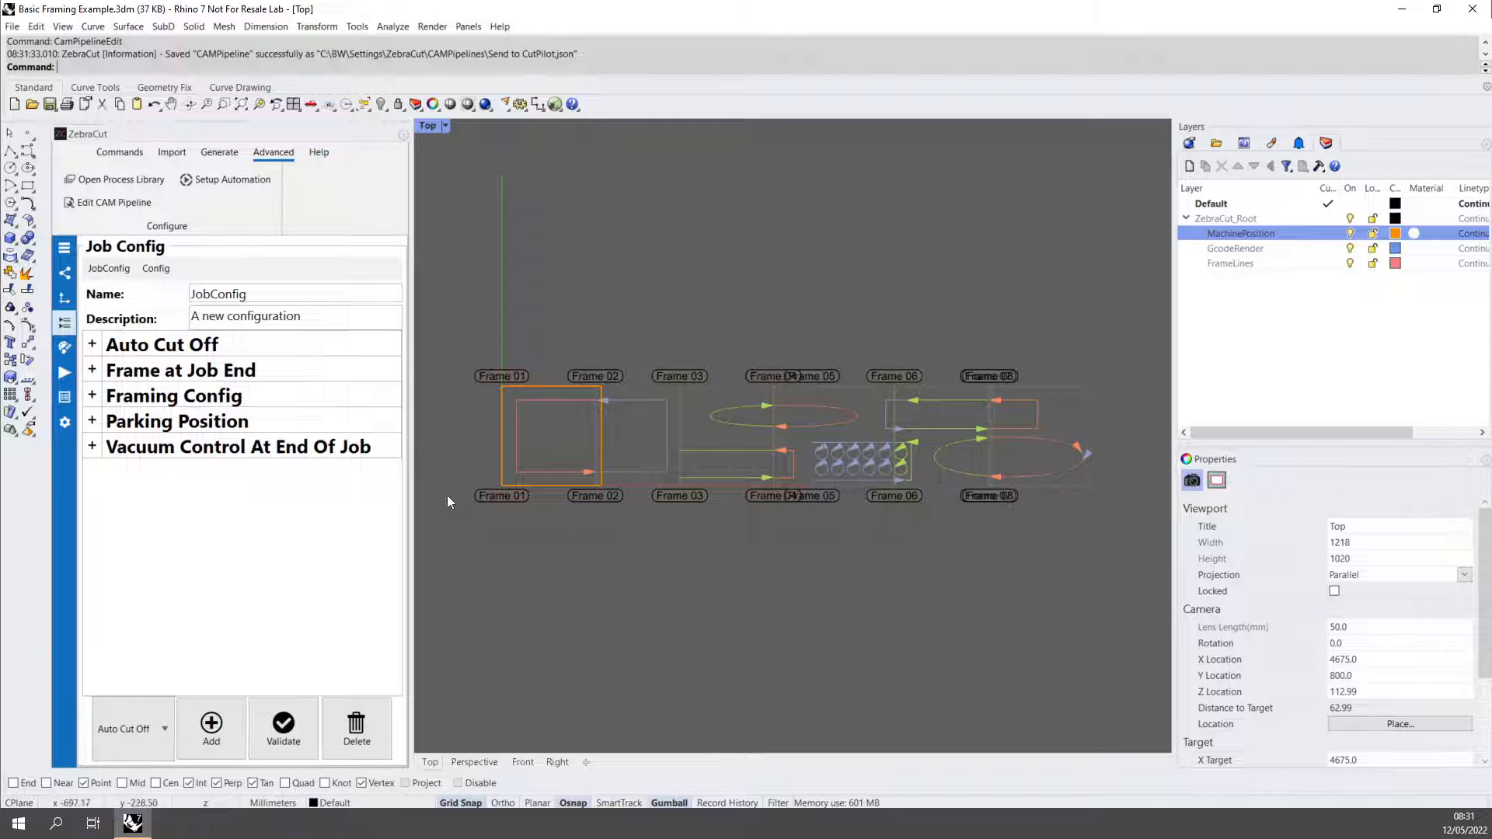
# Enable Auto Cut Off in the job config and set its cut mode to JobEnd only.
pyautogui.click(92, 345)
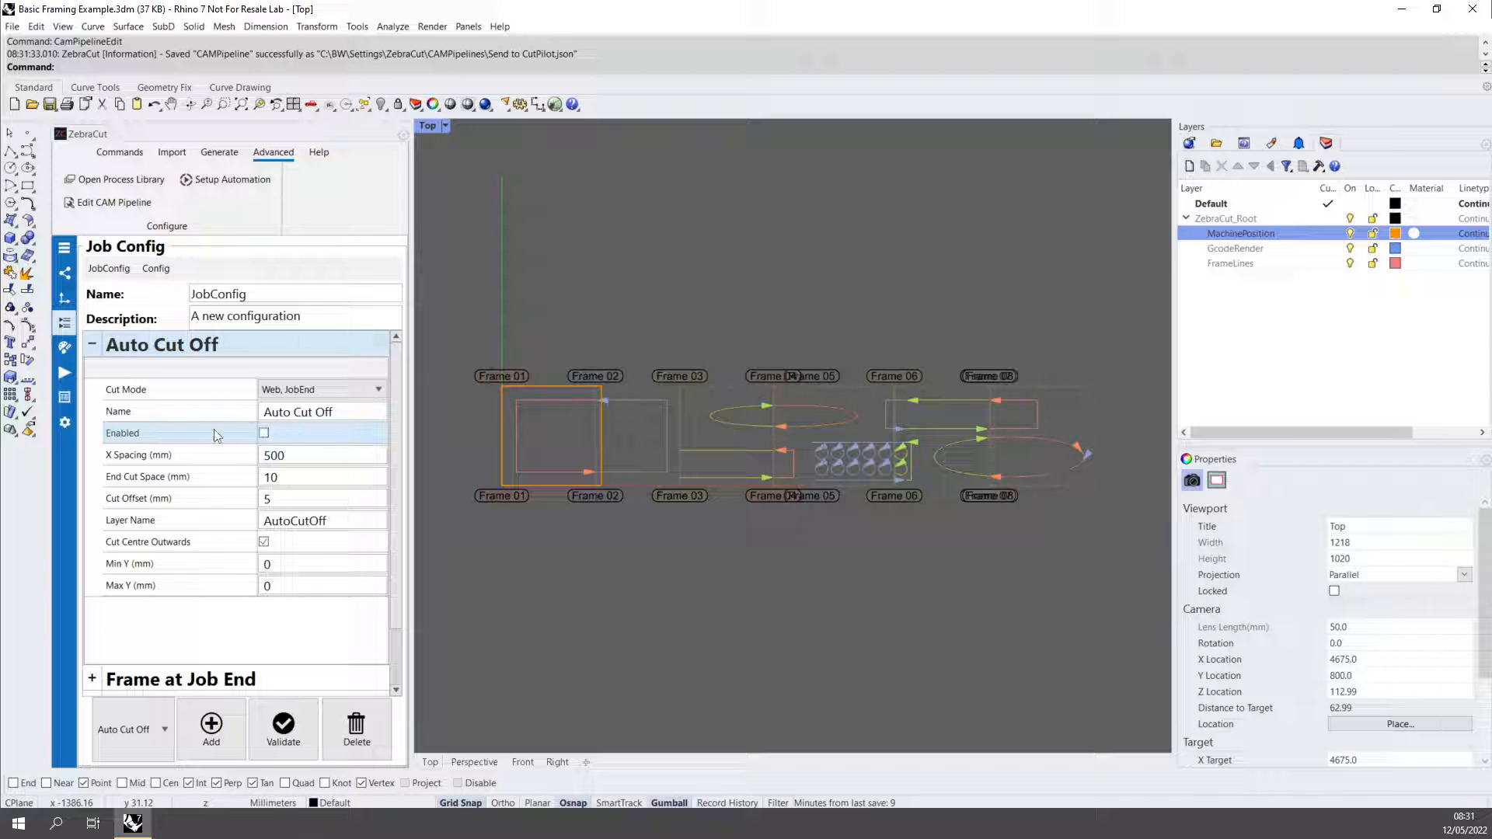
pyautogui.click(265, 434)
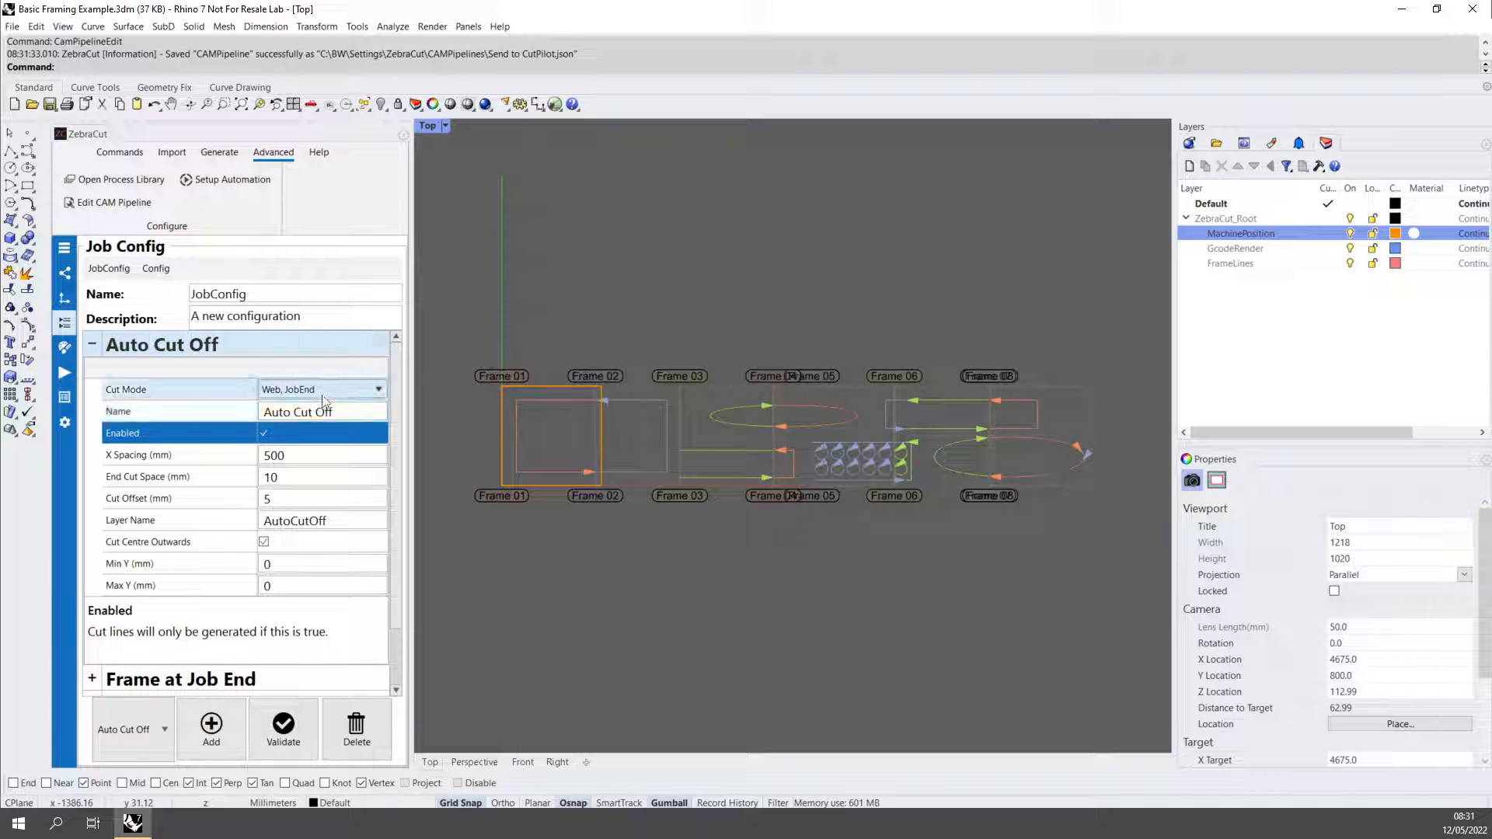
pyautogui.click(322, 391)
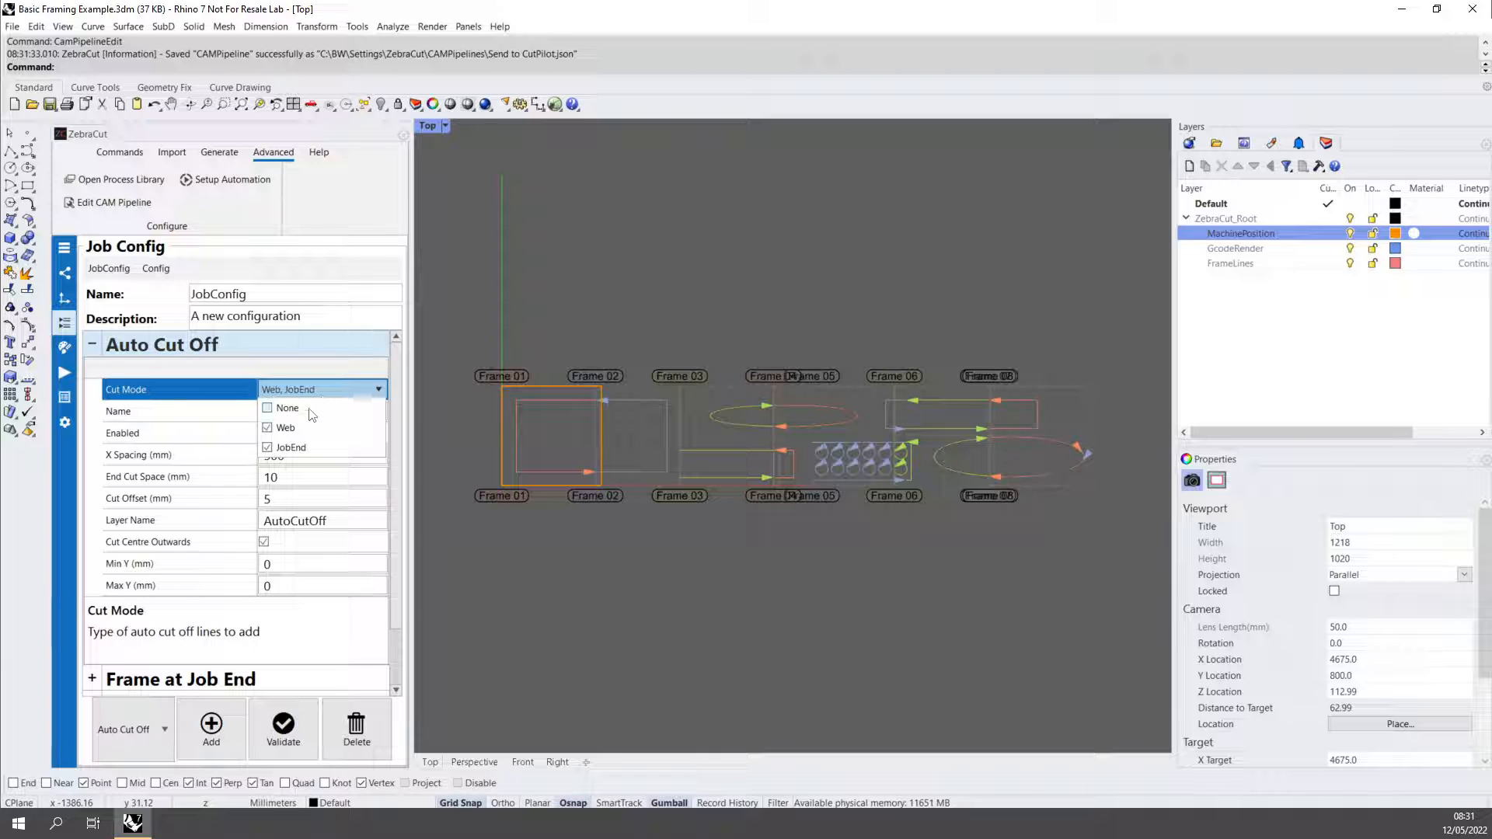
pyautogui.click(286, 428)
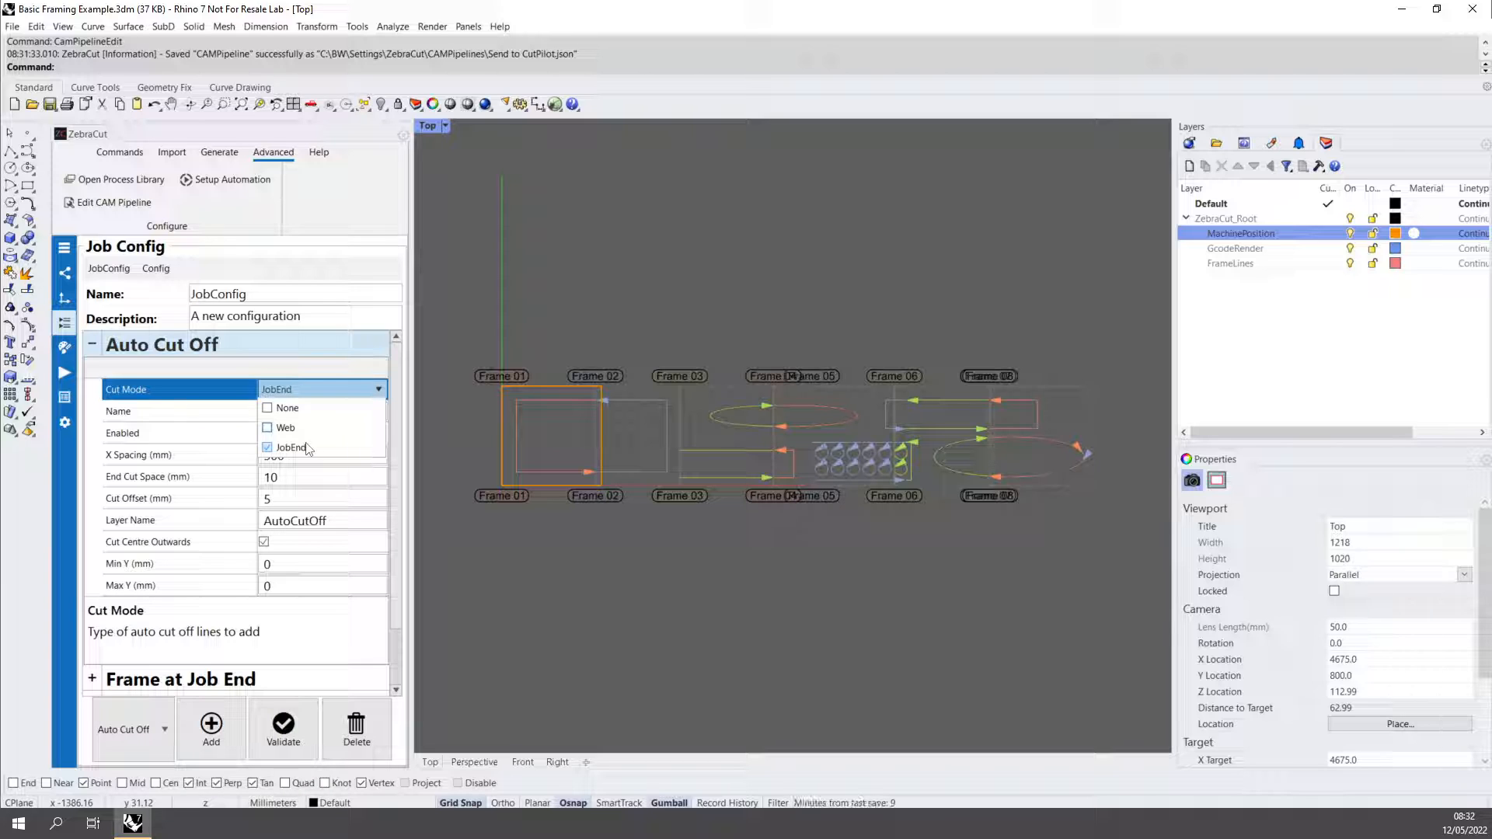
pyautogui.click(224, 396)
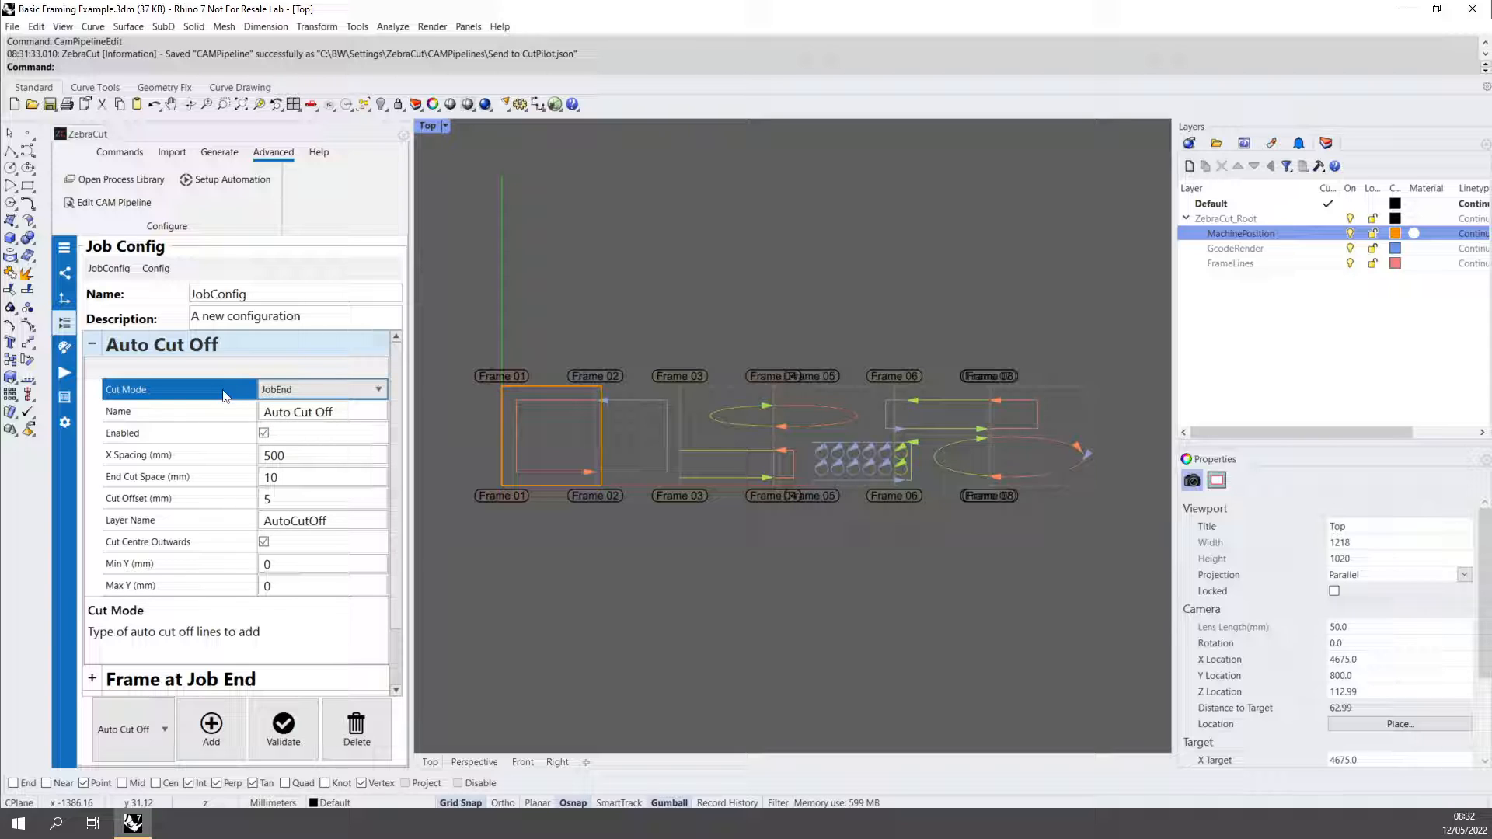
# Run the precise gCode preview for all geometry, assigning the Pen Marking process to the AutoCutOff layer.
pyautogui.click(65, 373)
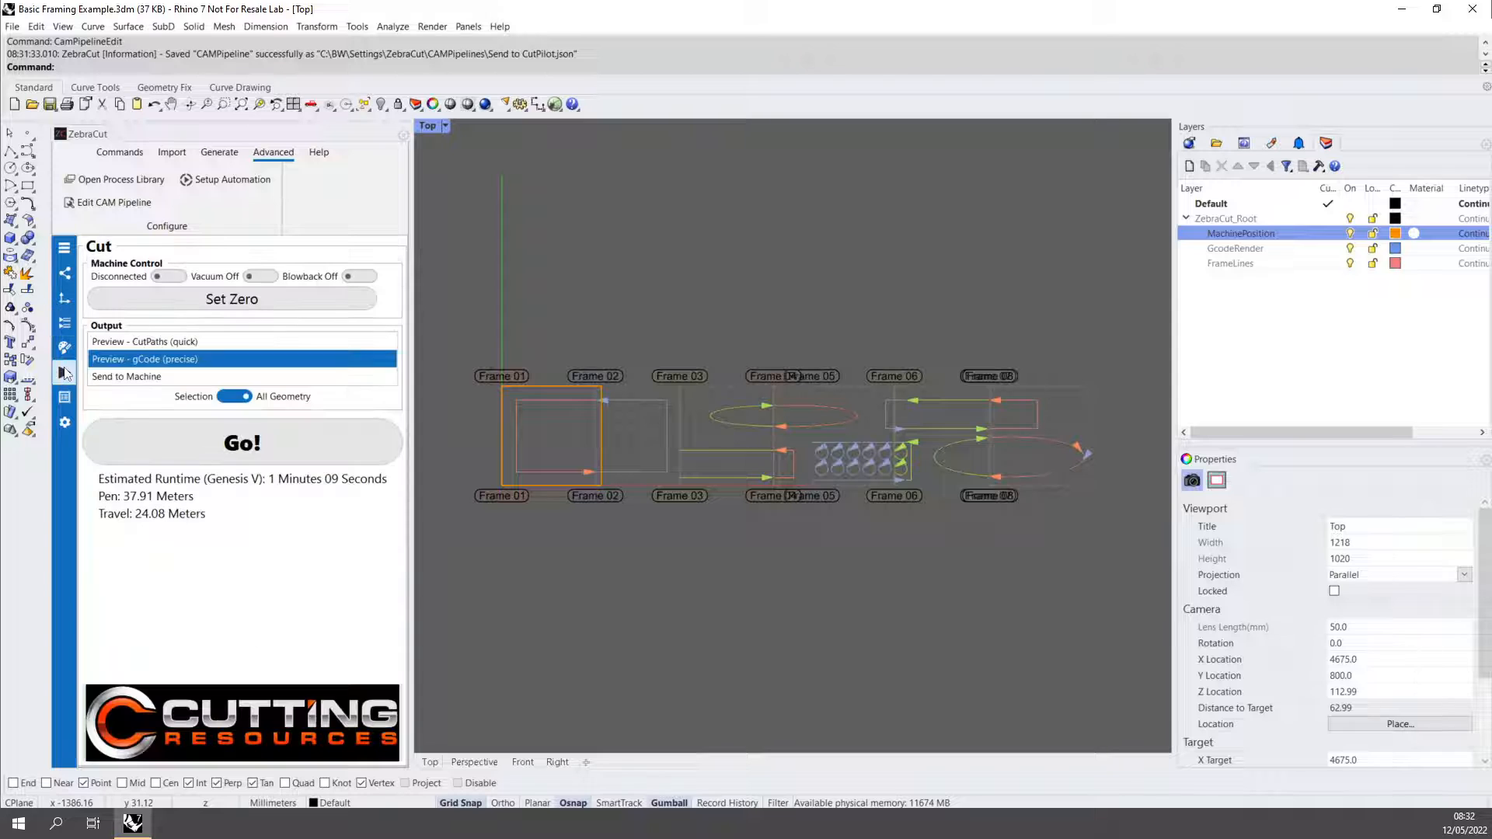
pyautogui.click(211, 456)
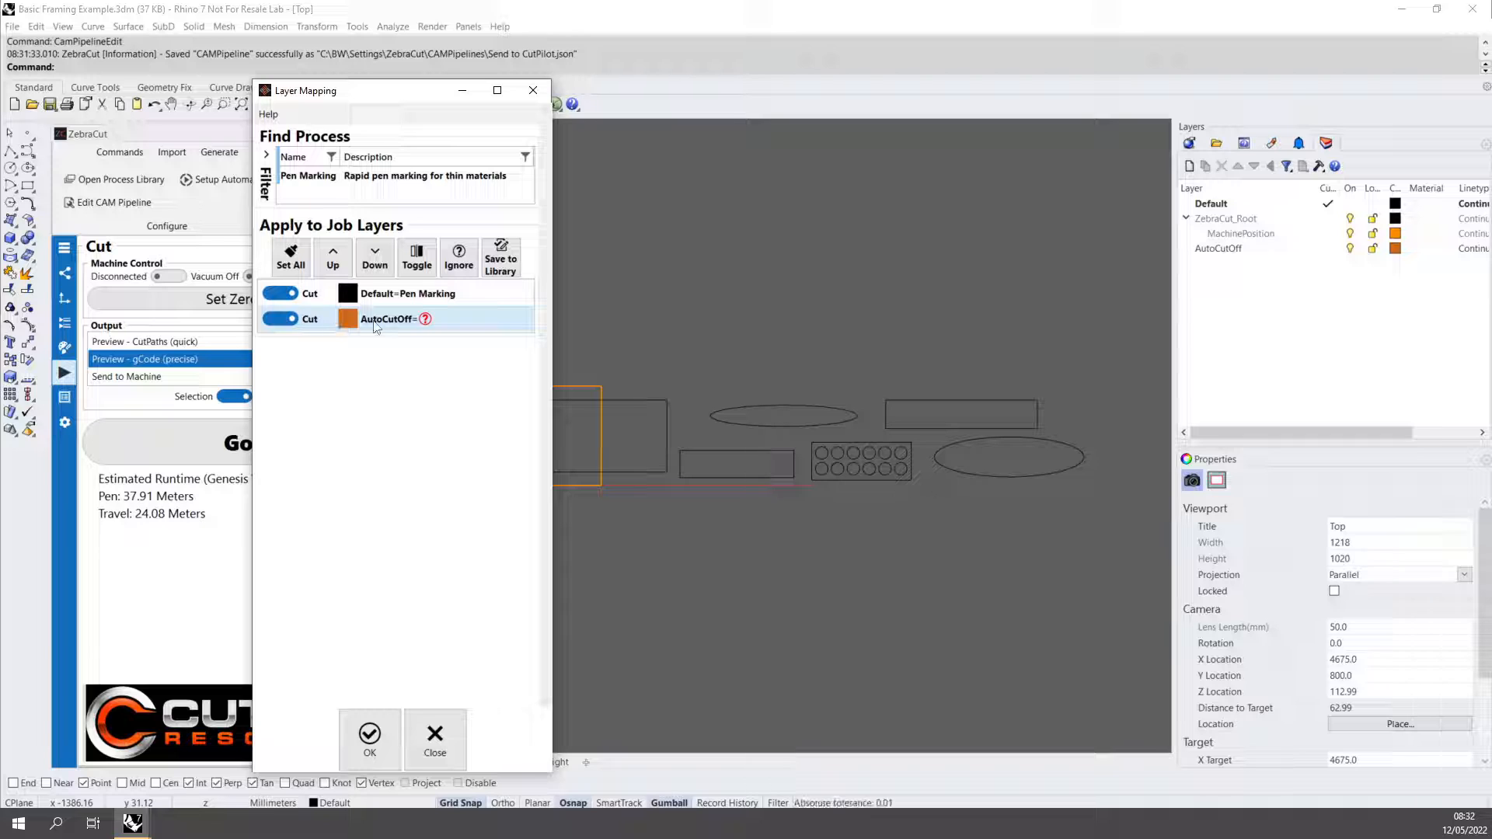
pyautogui.click(379, 183)
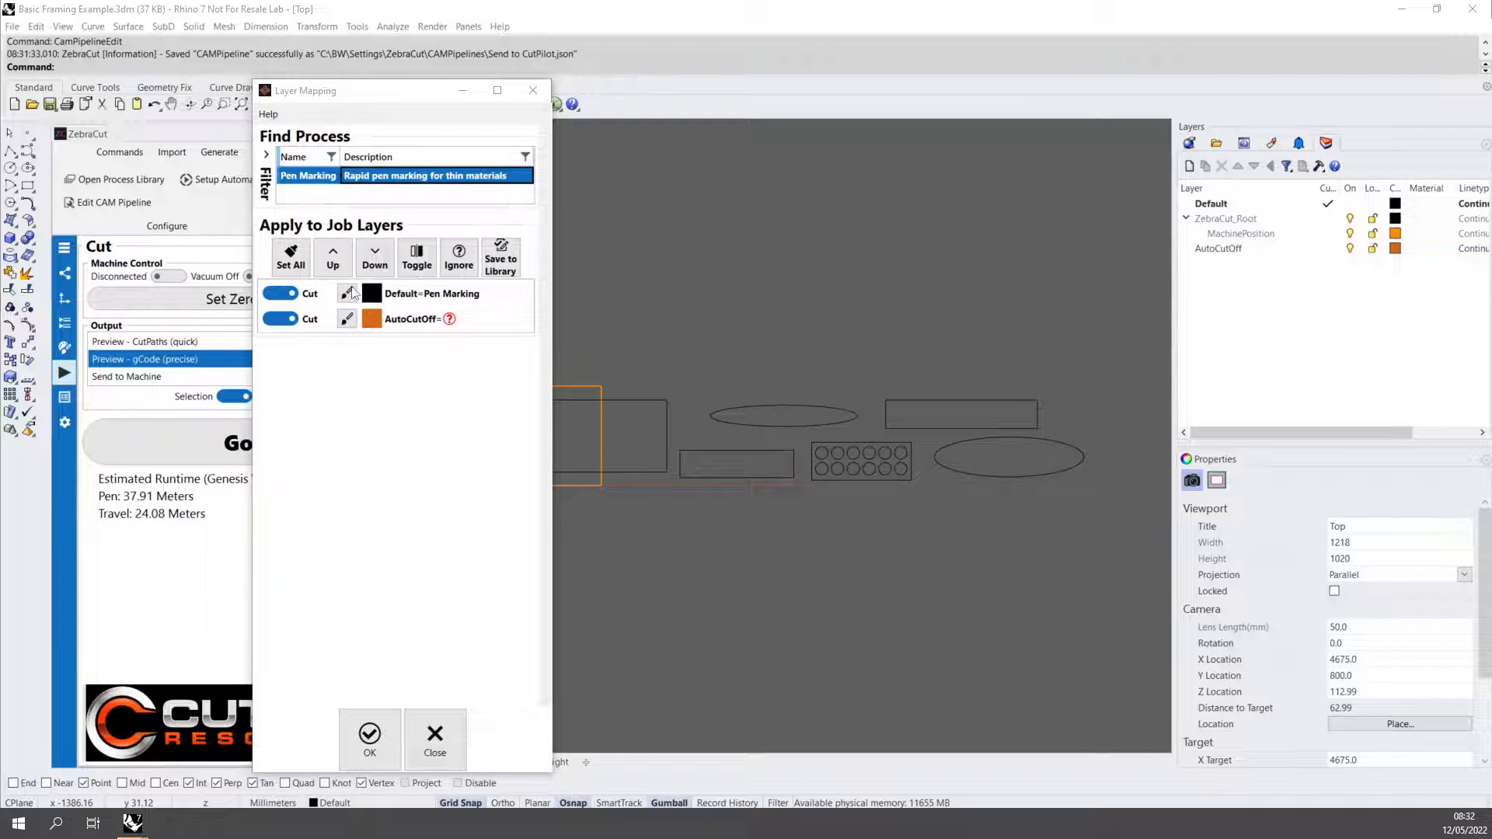
pyautogui.click(347, 321)
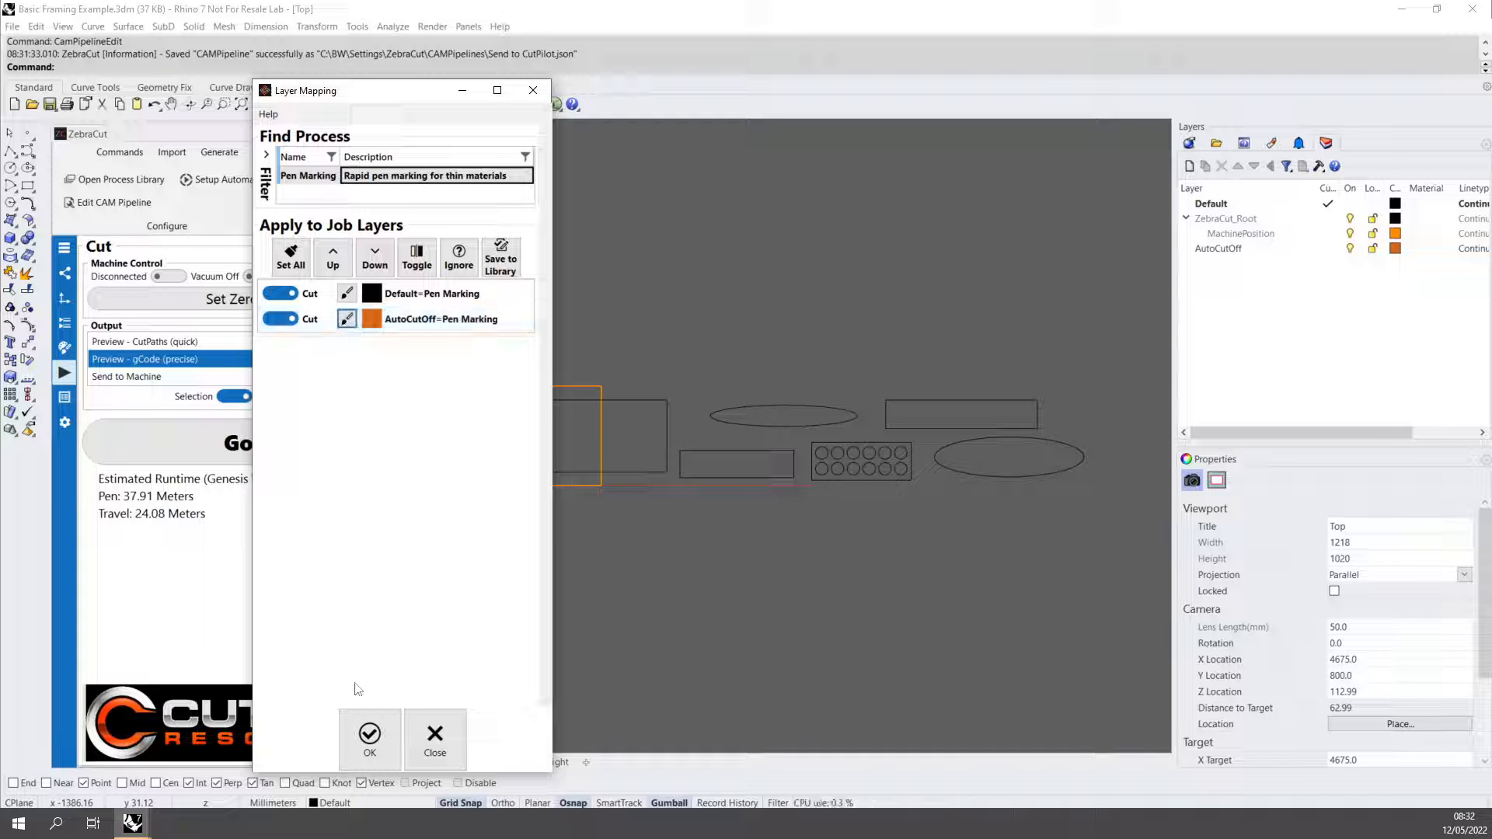
pyautogui.click(370, 735)
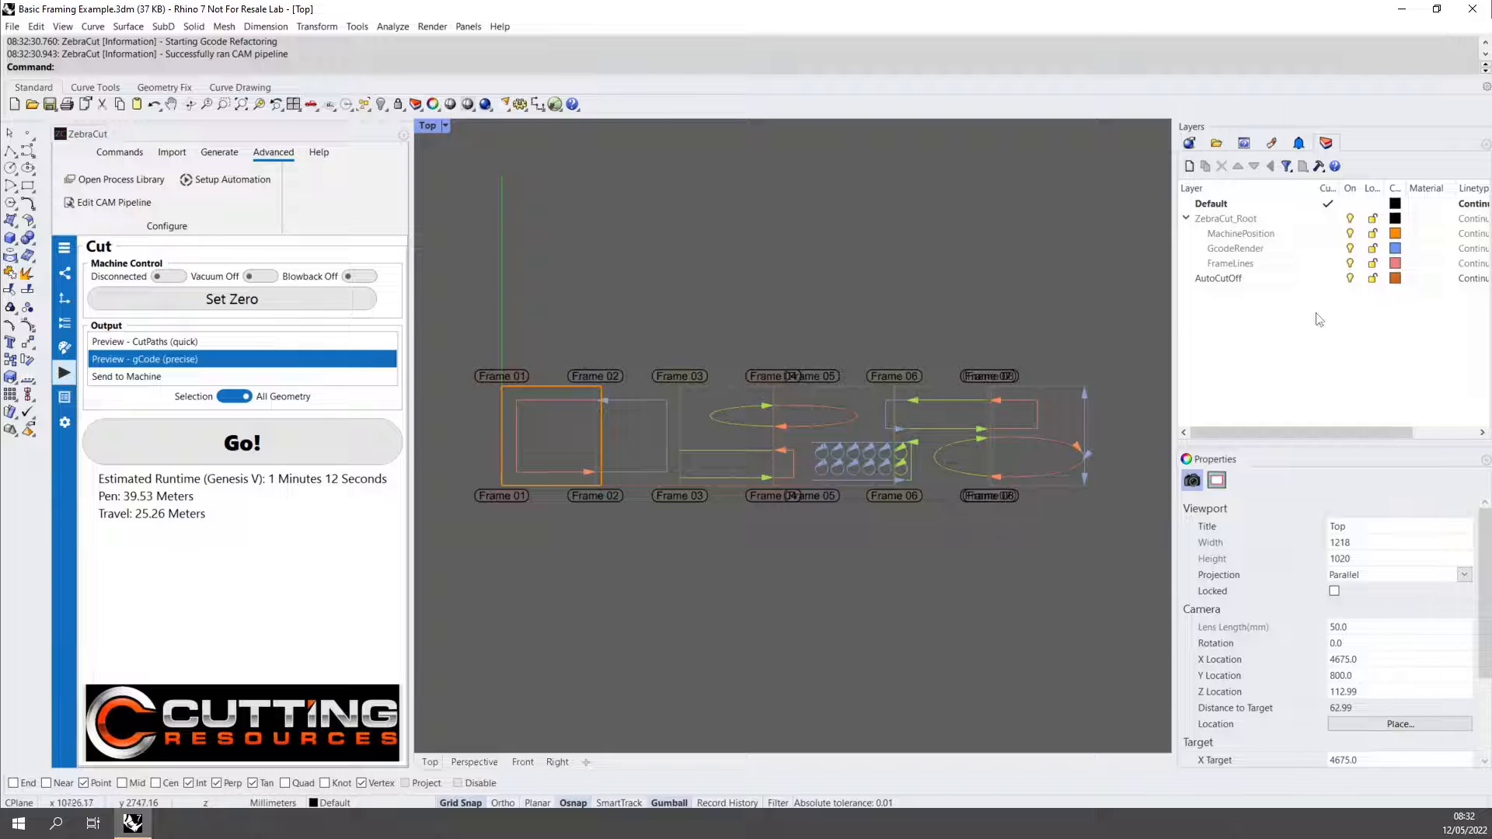
# Inspect the cut-off line at the end of the job beside the last ellipse and select it.
pyautogui.scroll(-3, 988, 502)
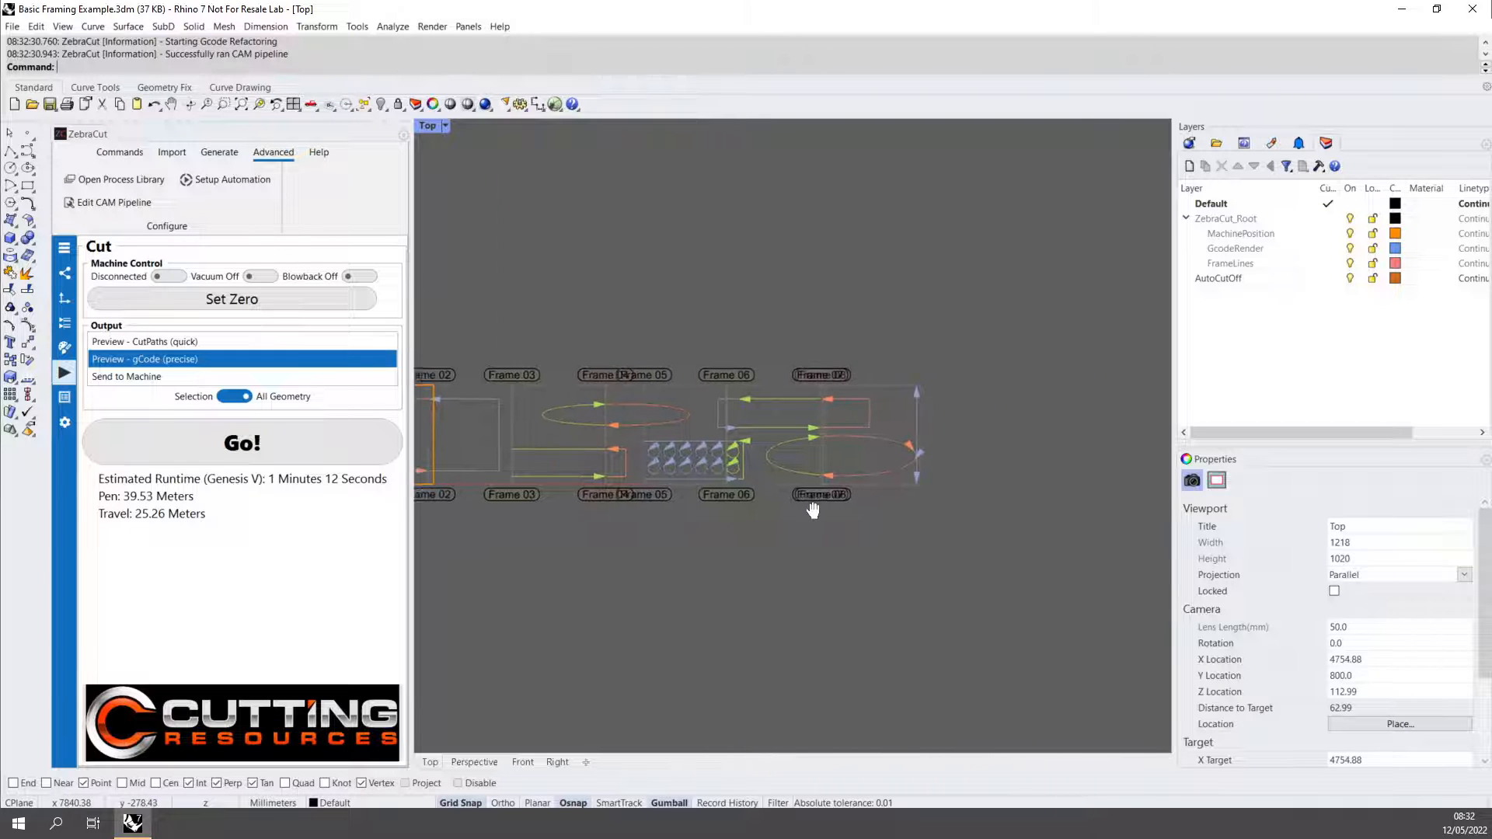
pyautogui.scroll(10, 847, 422)
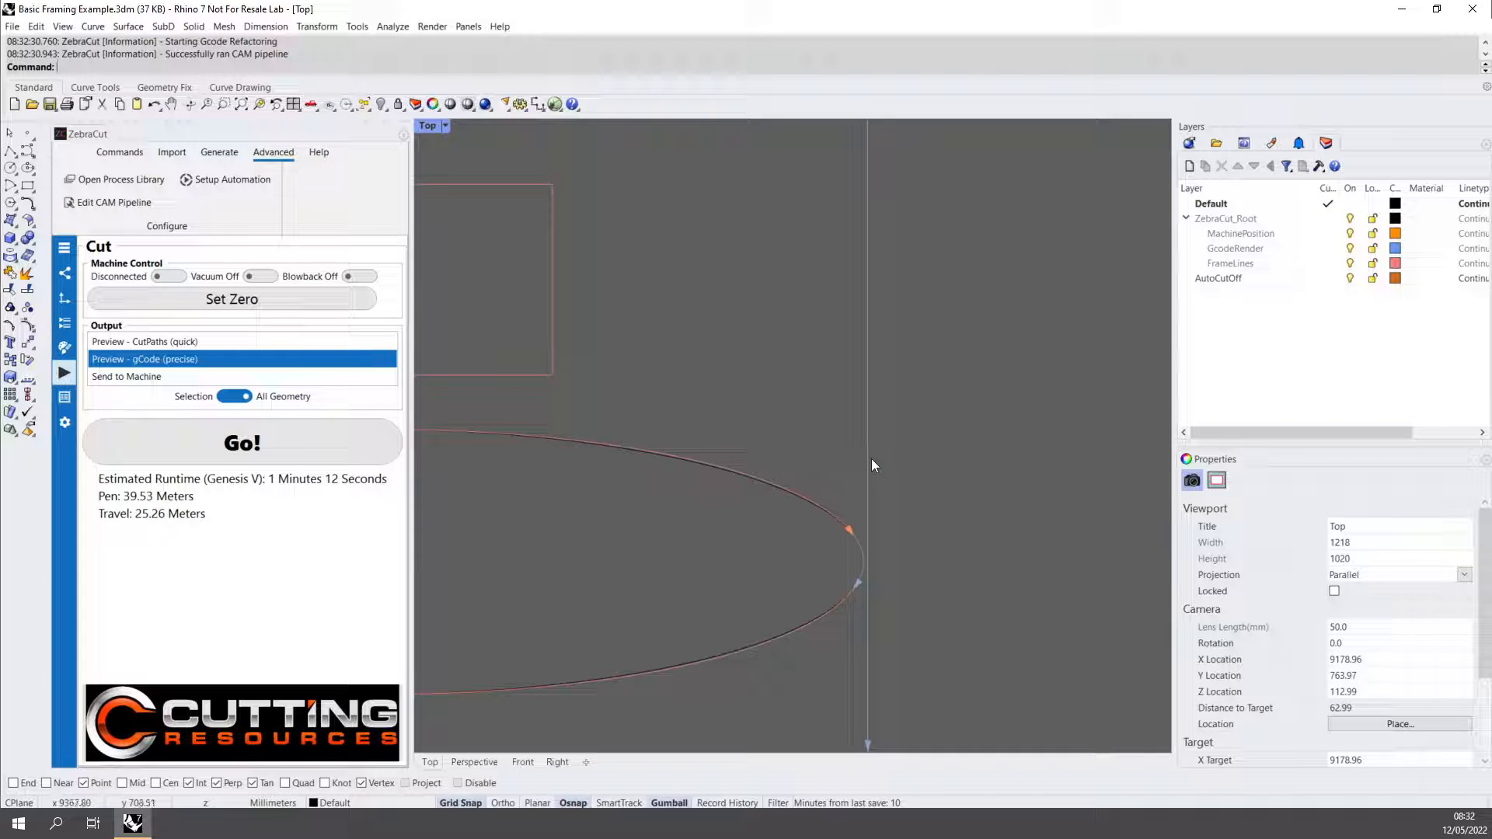
pyautogui.click(868, 458)
pyautogui.scroll(-3, 875, 436)
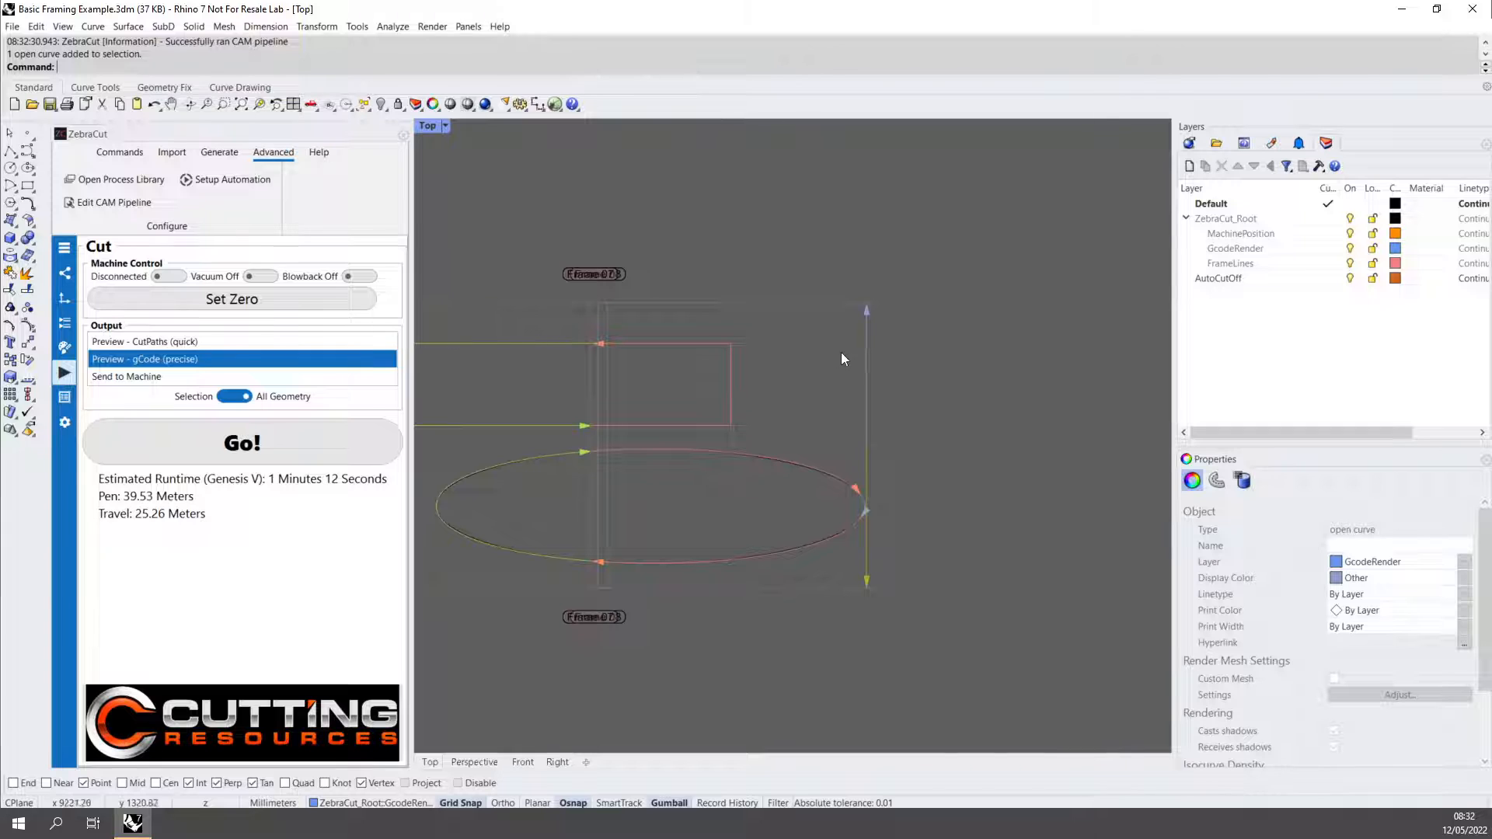
# Set the Auto Cut Off end cut space to 100 mm and rerun the precise gCode preview.
pyautogui.click(65, 247)
pyautogui.click(97, 317)
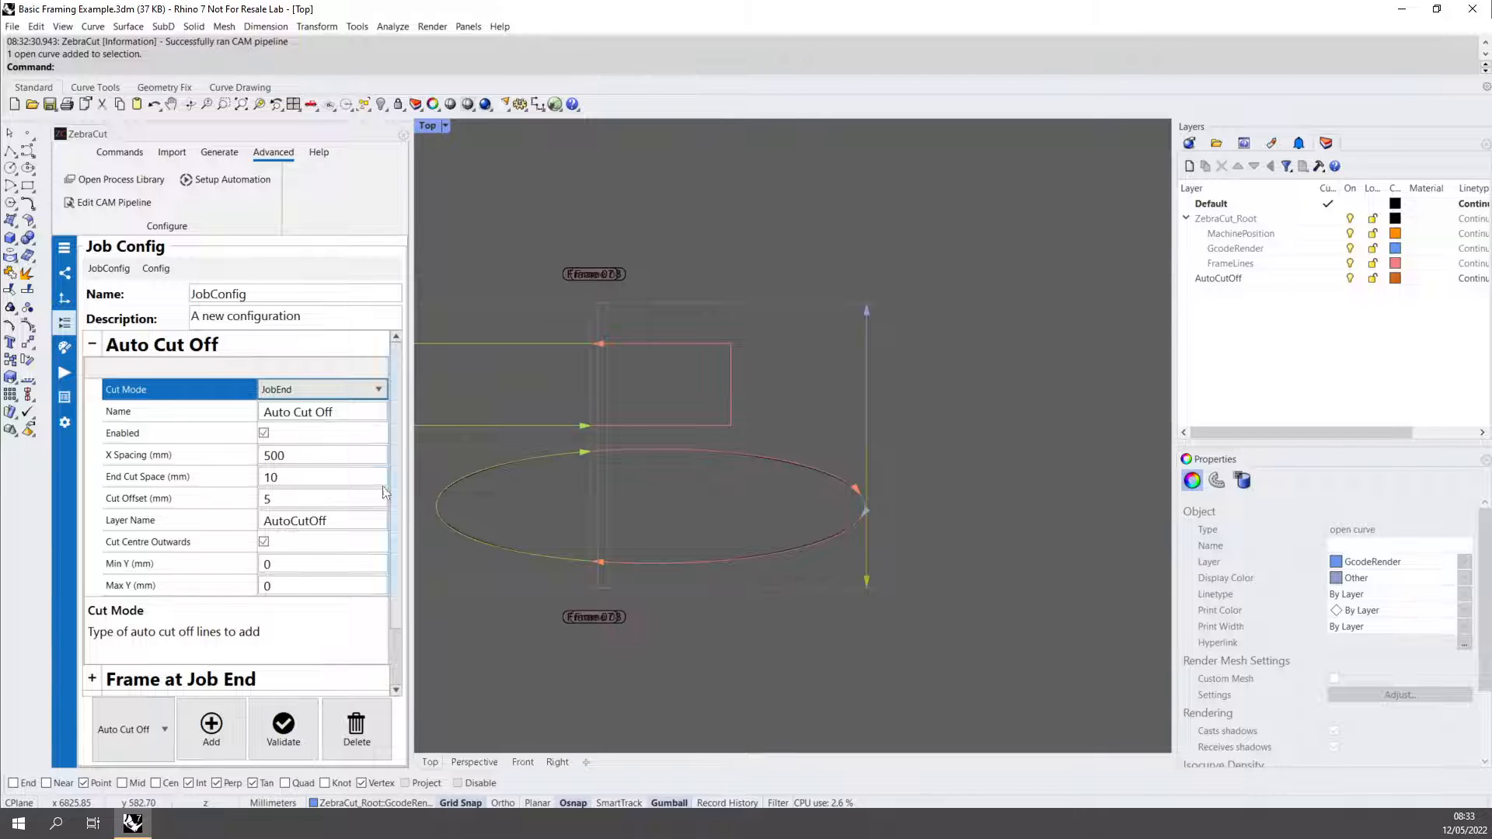
pyautogui.click(222, 487)
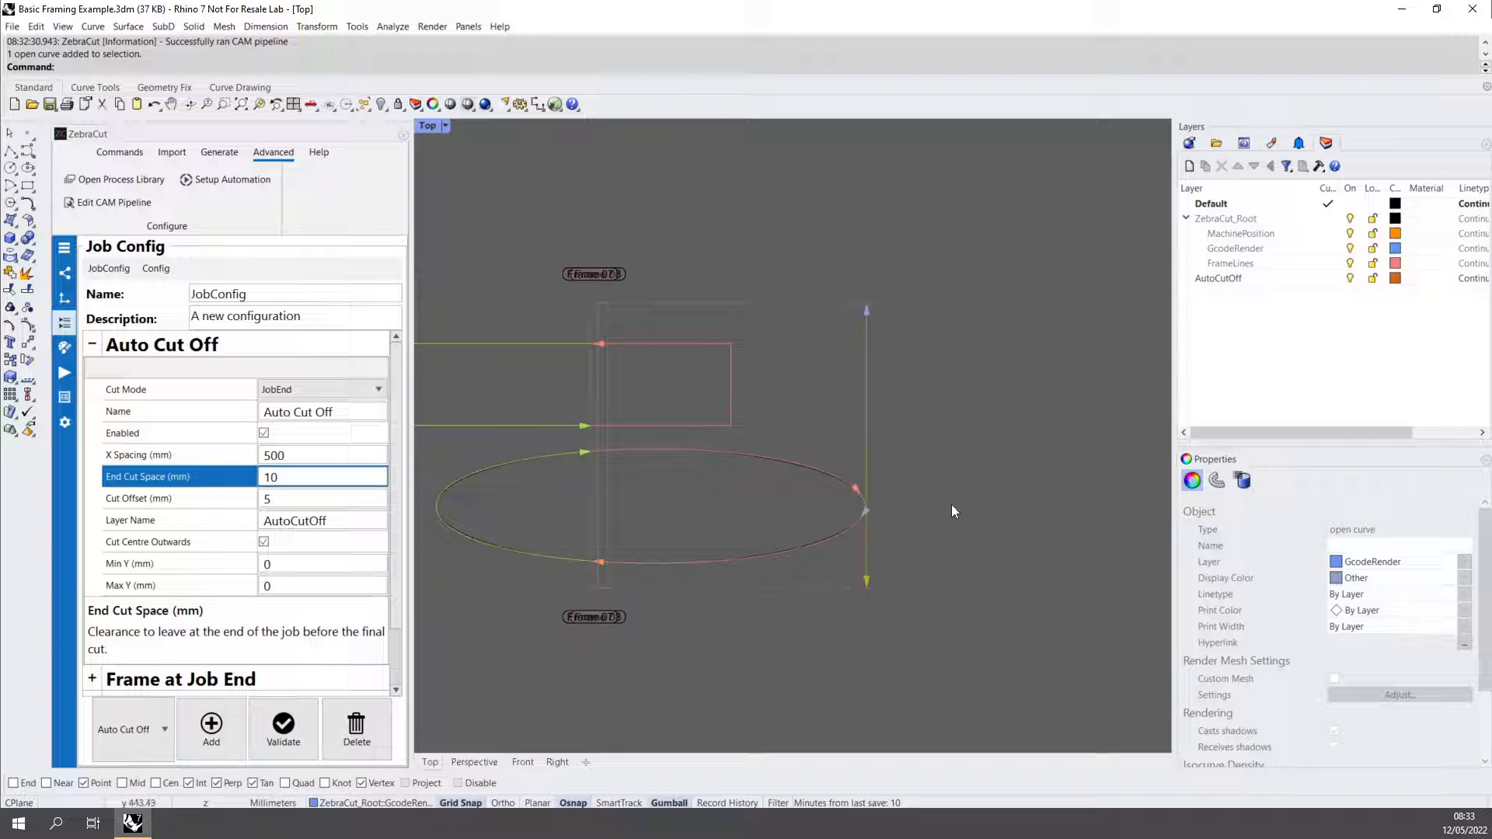
pyautogui.scroll(5, 855, 509)
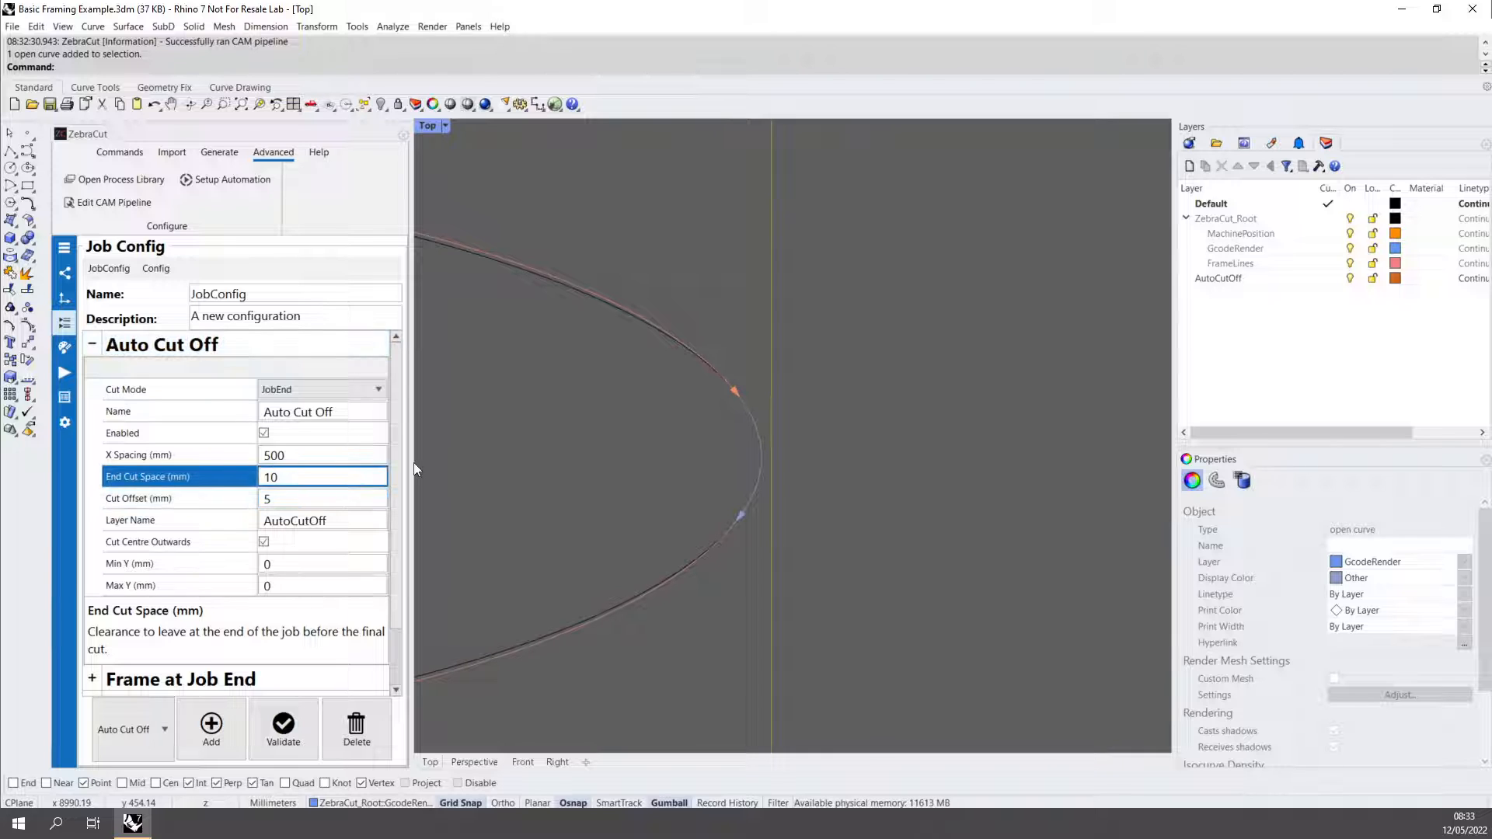
pyautogui.write('0')
pyautogui.click(65, 373)
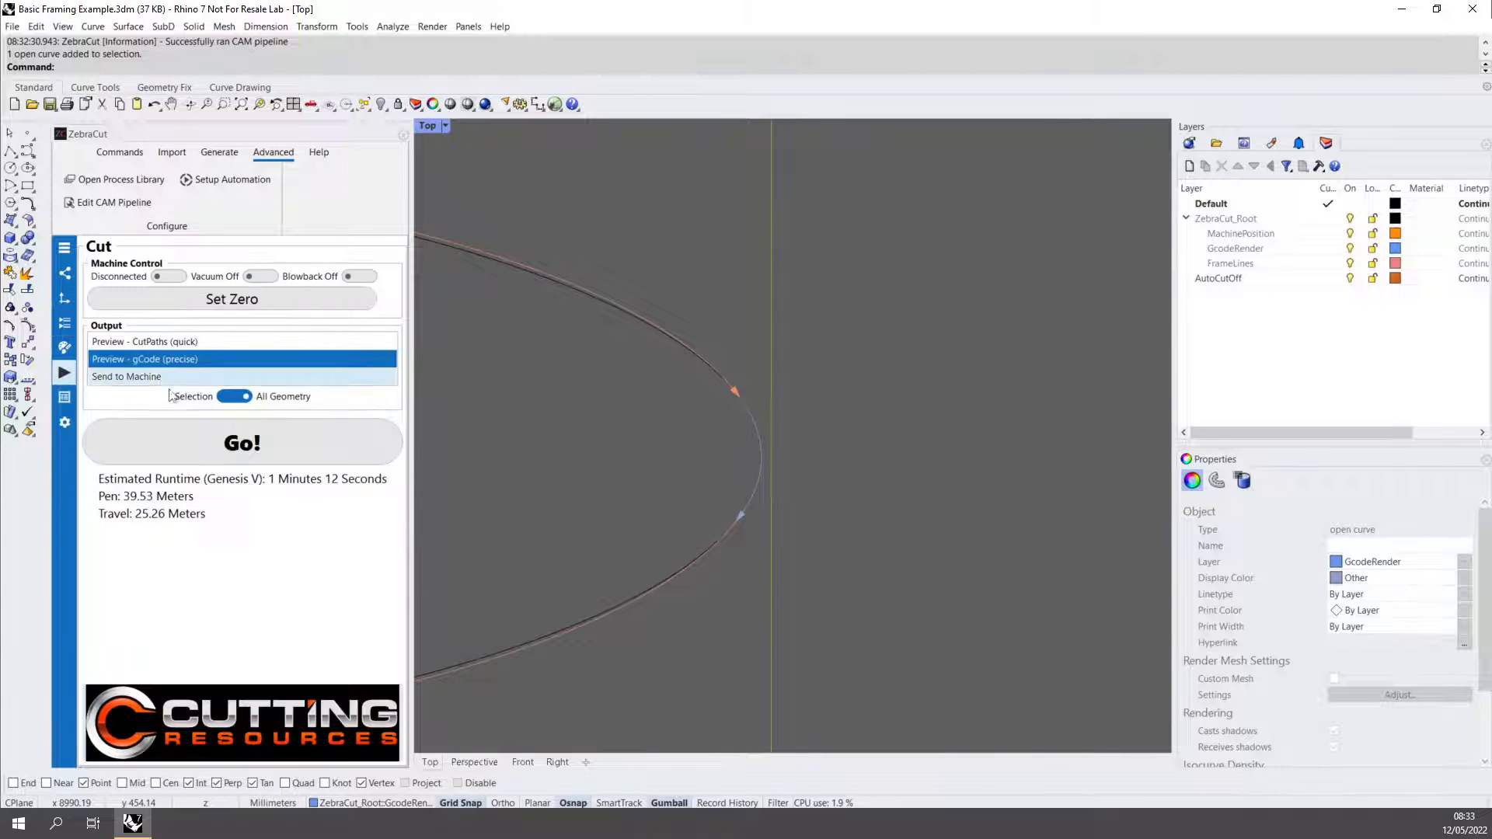
pyautogui.click(230, 457)
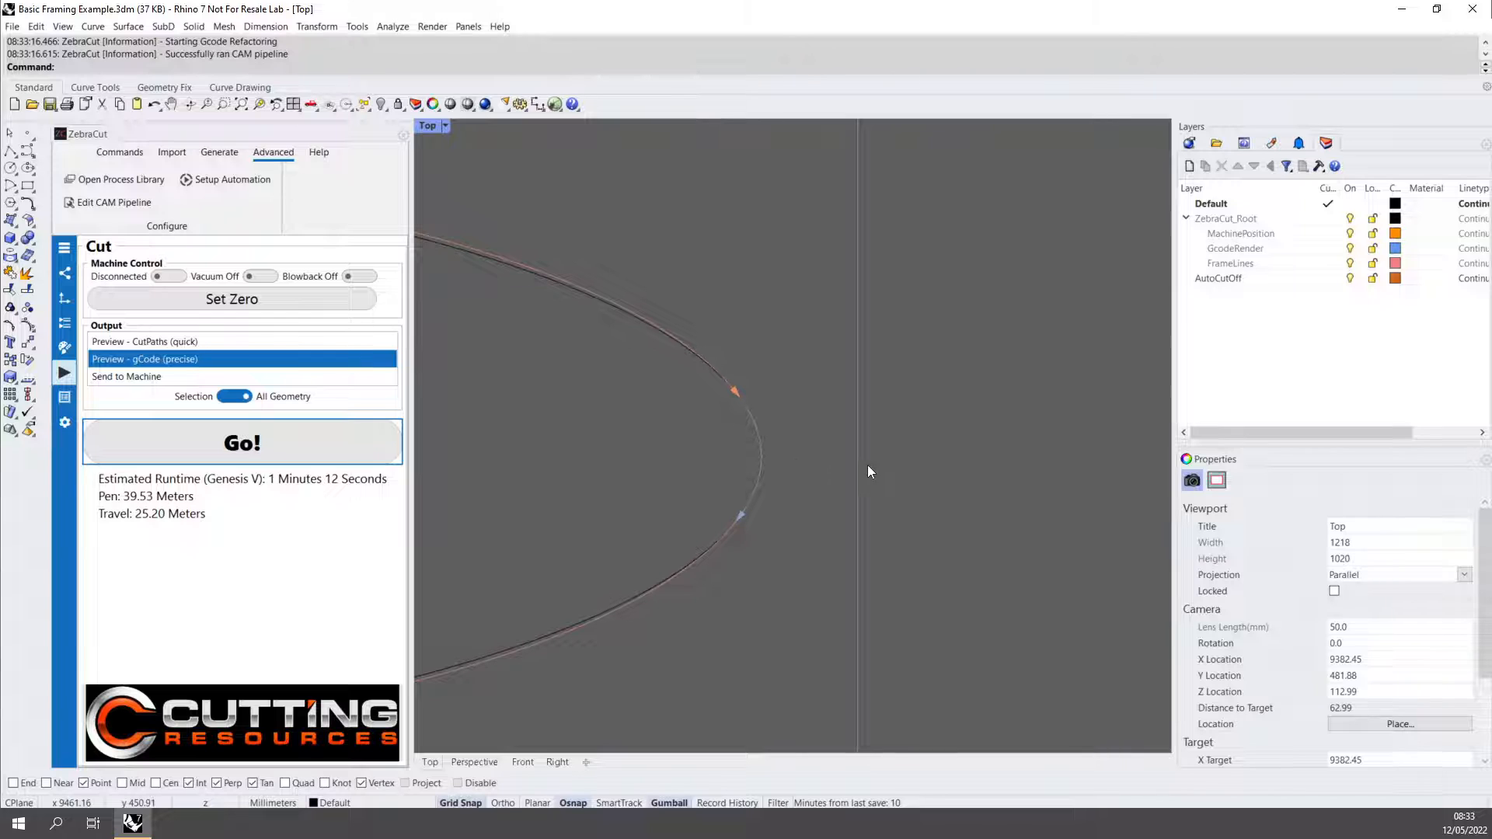
# Inspect the final cut-off line beyond the last ellipse and select its upper segment to check the cutting direction.
pyautogui.scroll(-4, 825, 487)
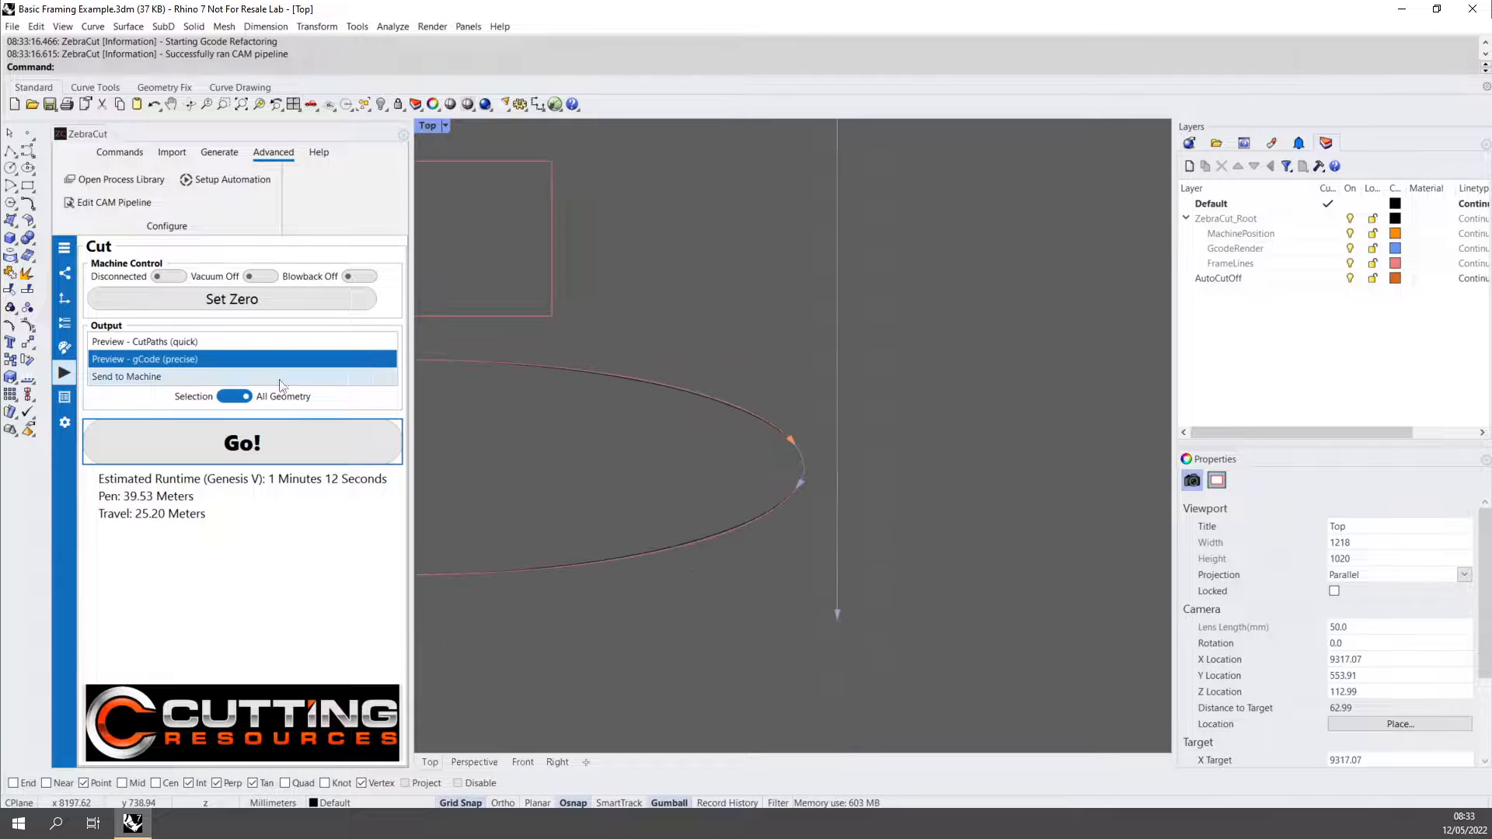
pyautogui.moveTo(644, 353); pyautogui.dragTo(684, 447, button='right')
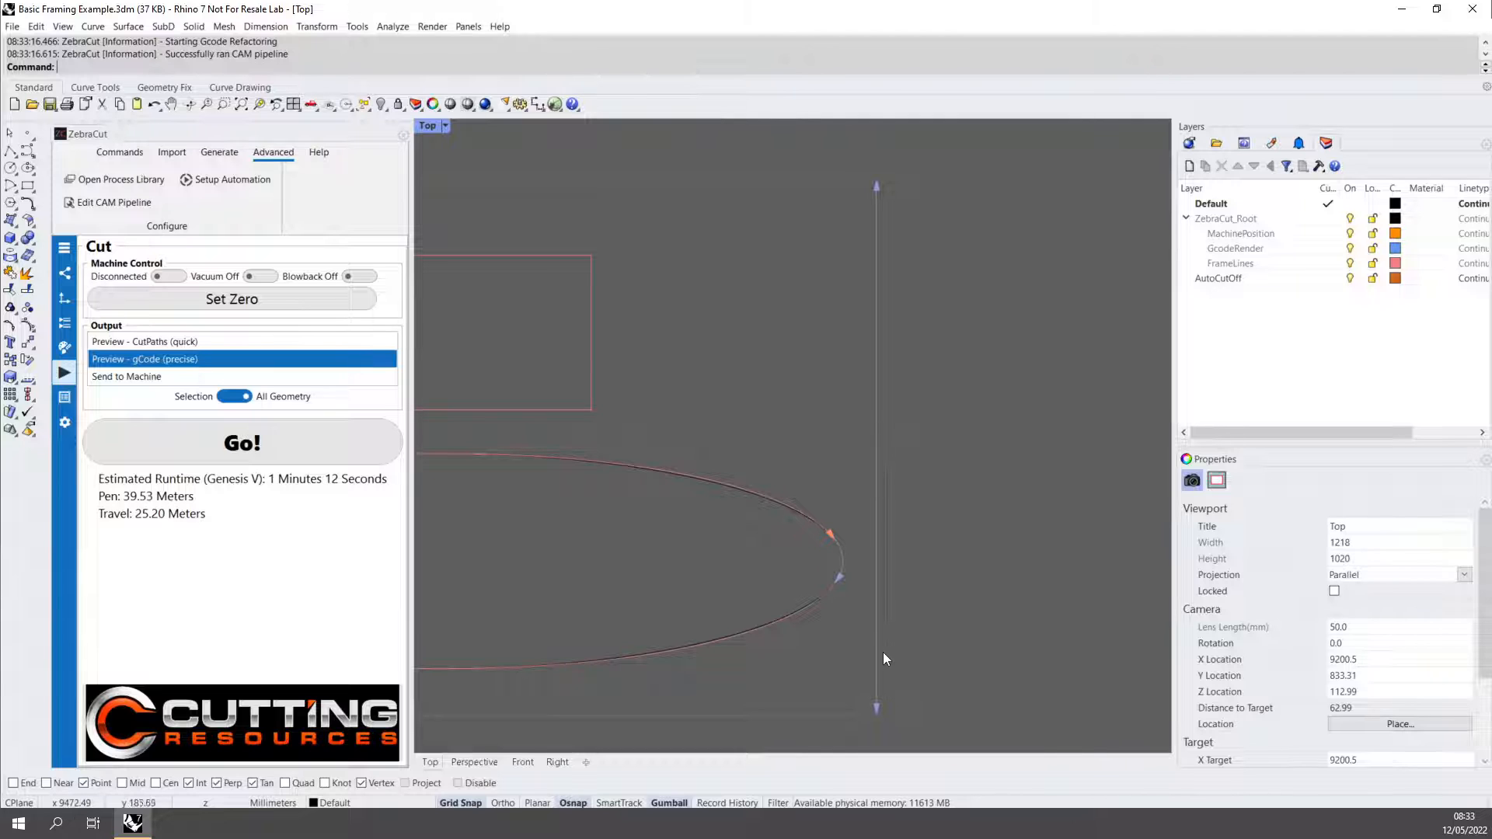
pyautogui.click(878, 225)
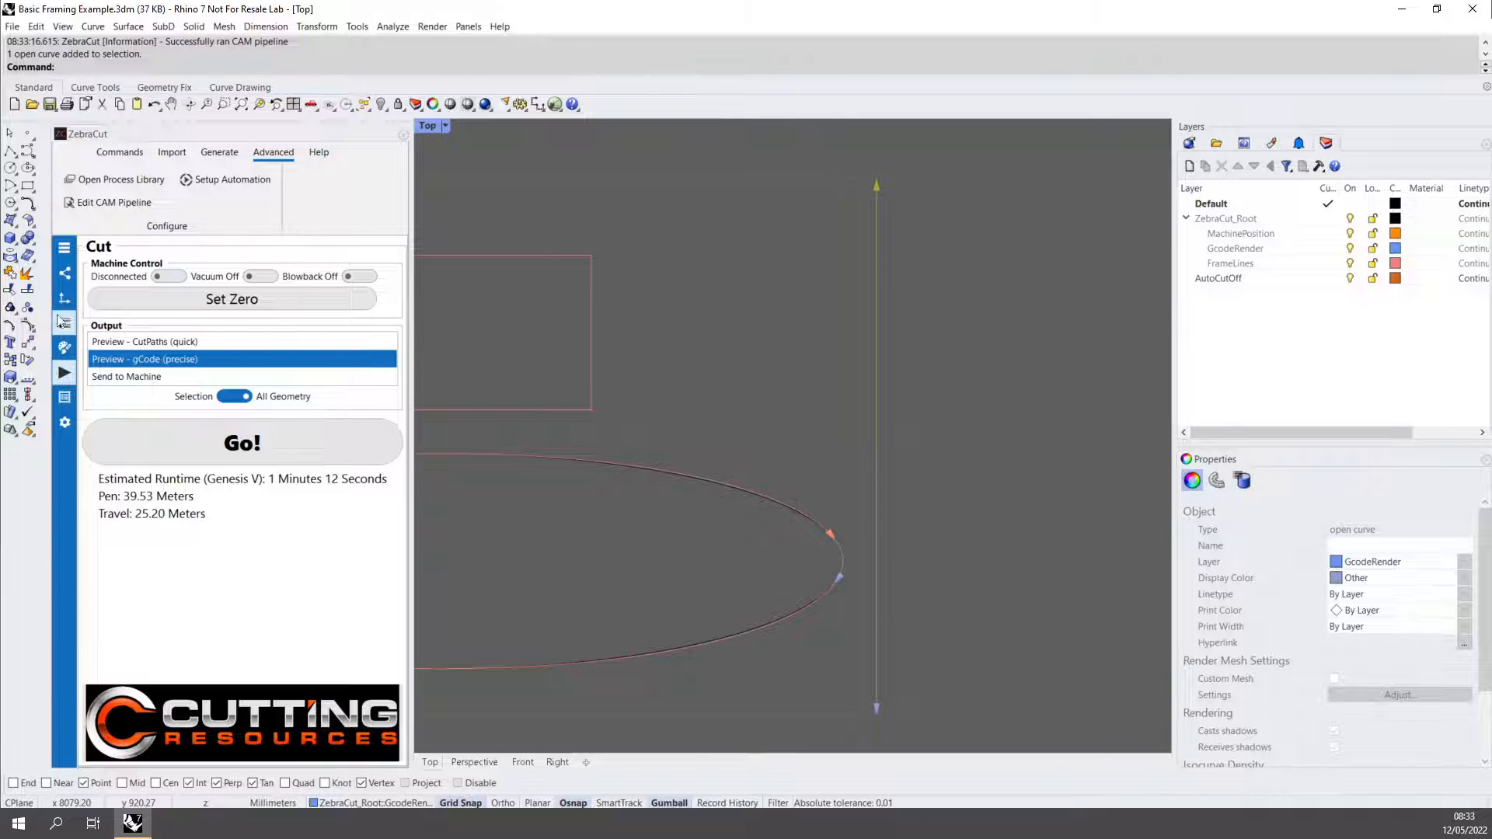
# Disable Cut Centre Outwards for Auto Cut Off and rerun the precise gCode preview.
pyautogui.click(64, 323)
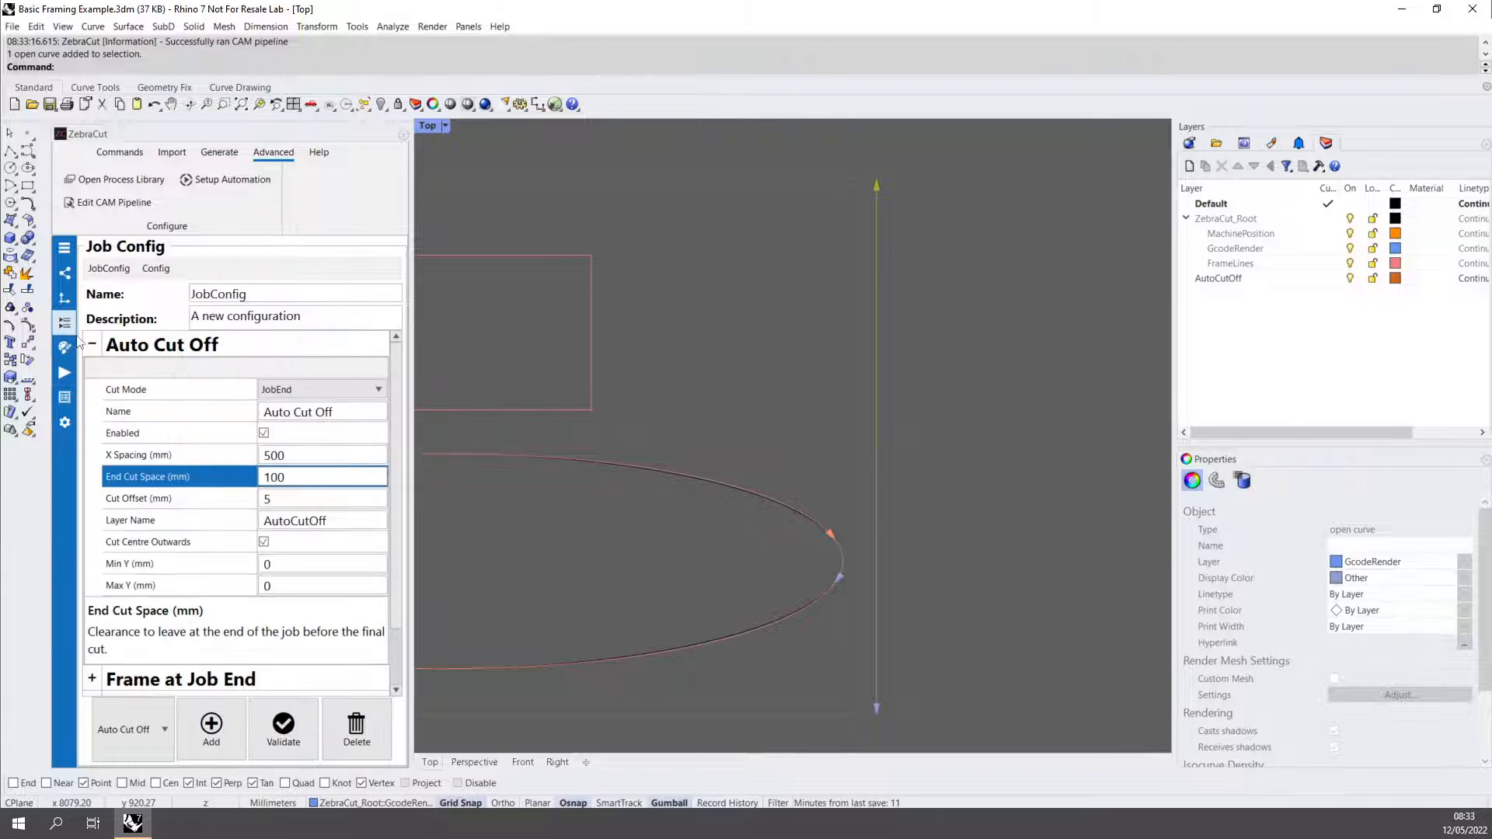
pyautogui.click(264, 544)
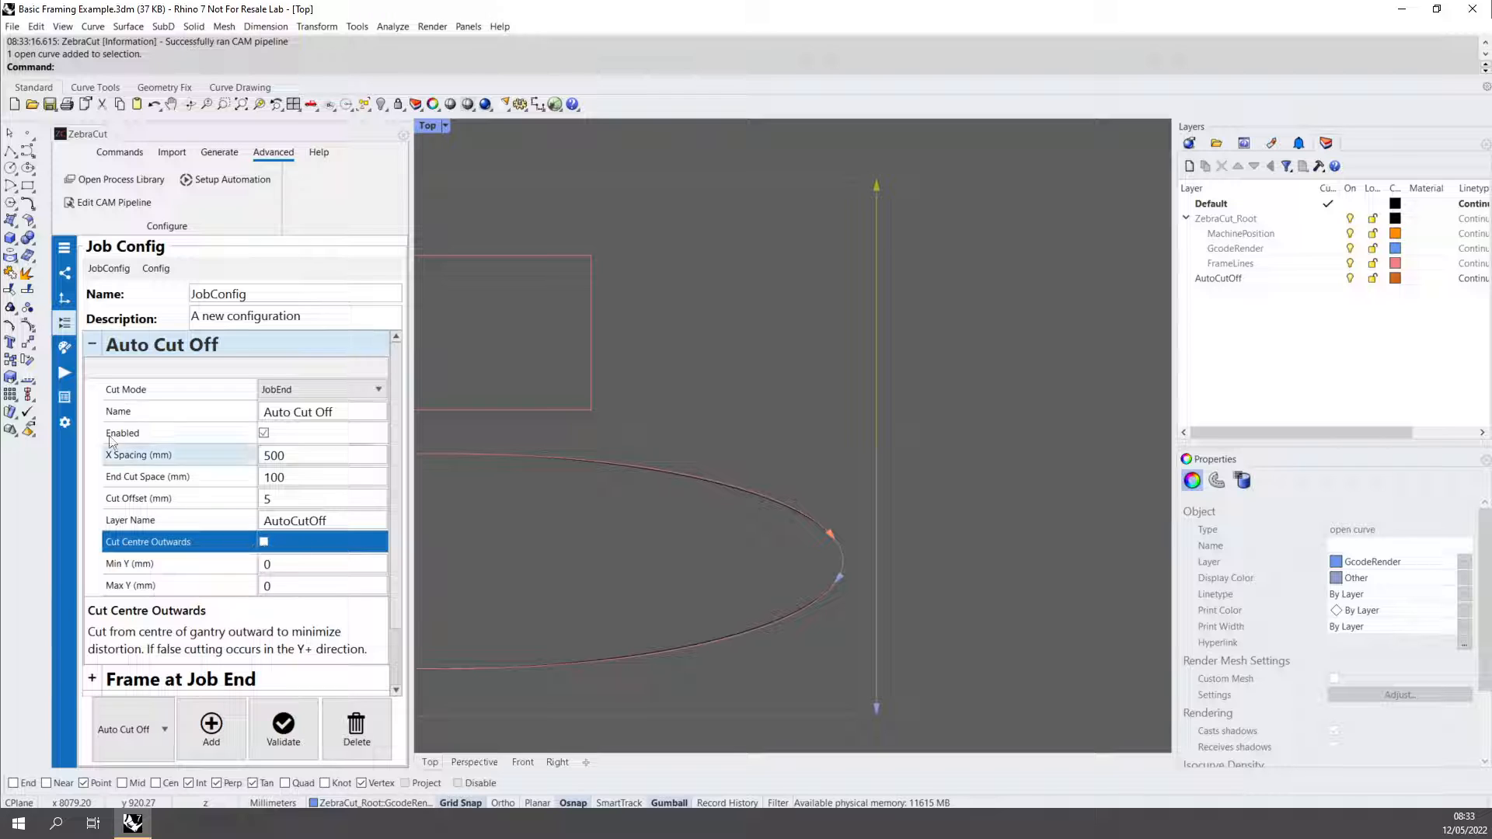
pyautogui.click(73, 378)
pyautogui.click(222, 449)
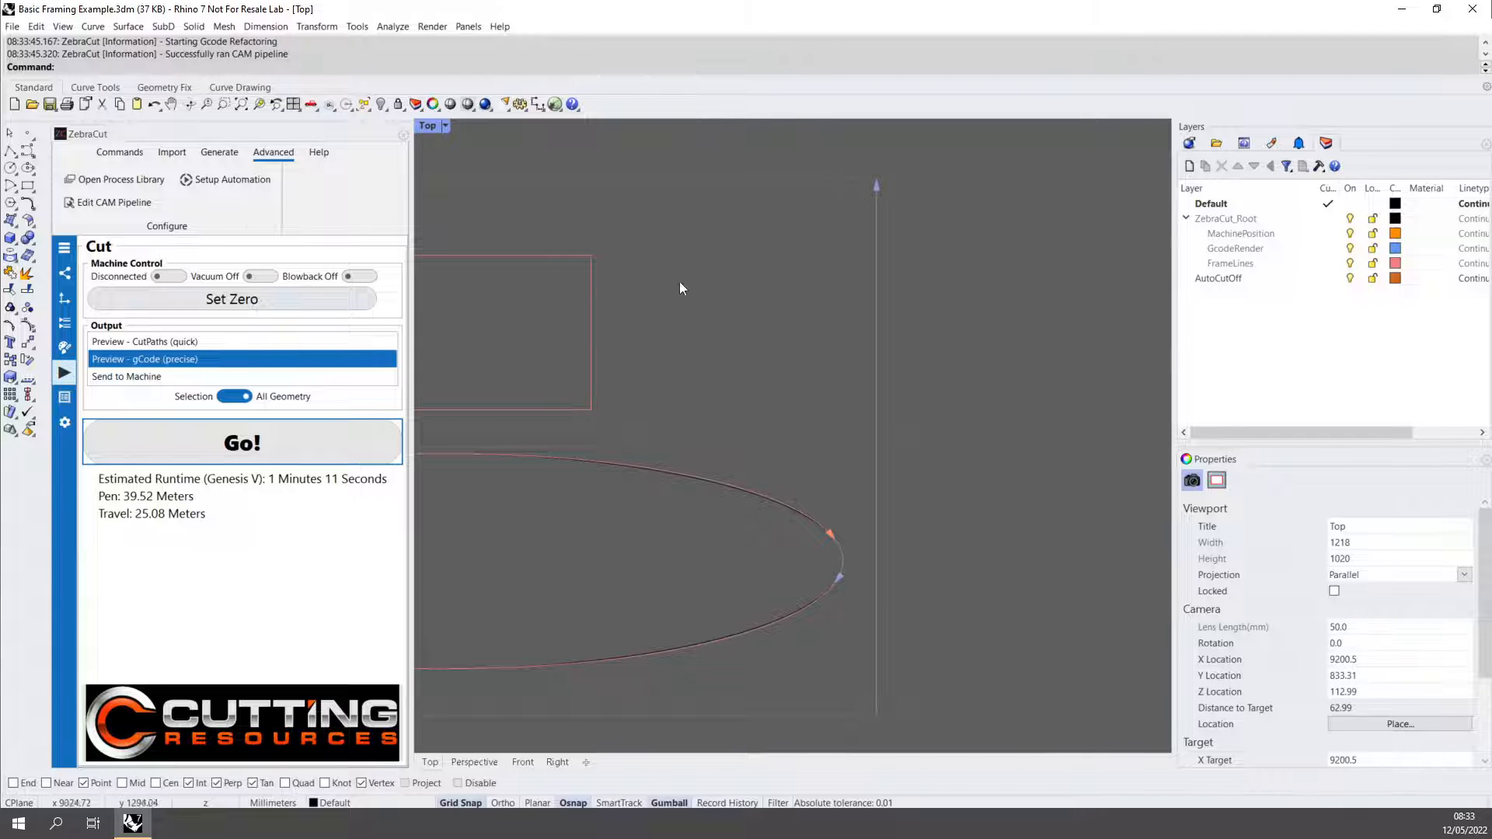
# Add Web to the Auto Cut Off cut mode alongside JobEnd and rerun the precise gCode preview.
pyautogui.click(60, 326)
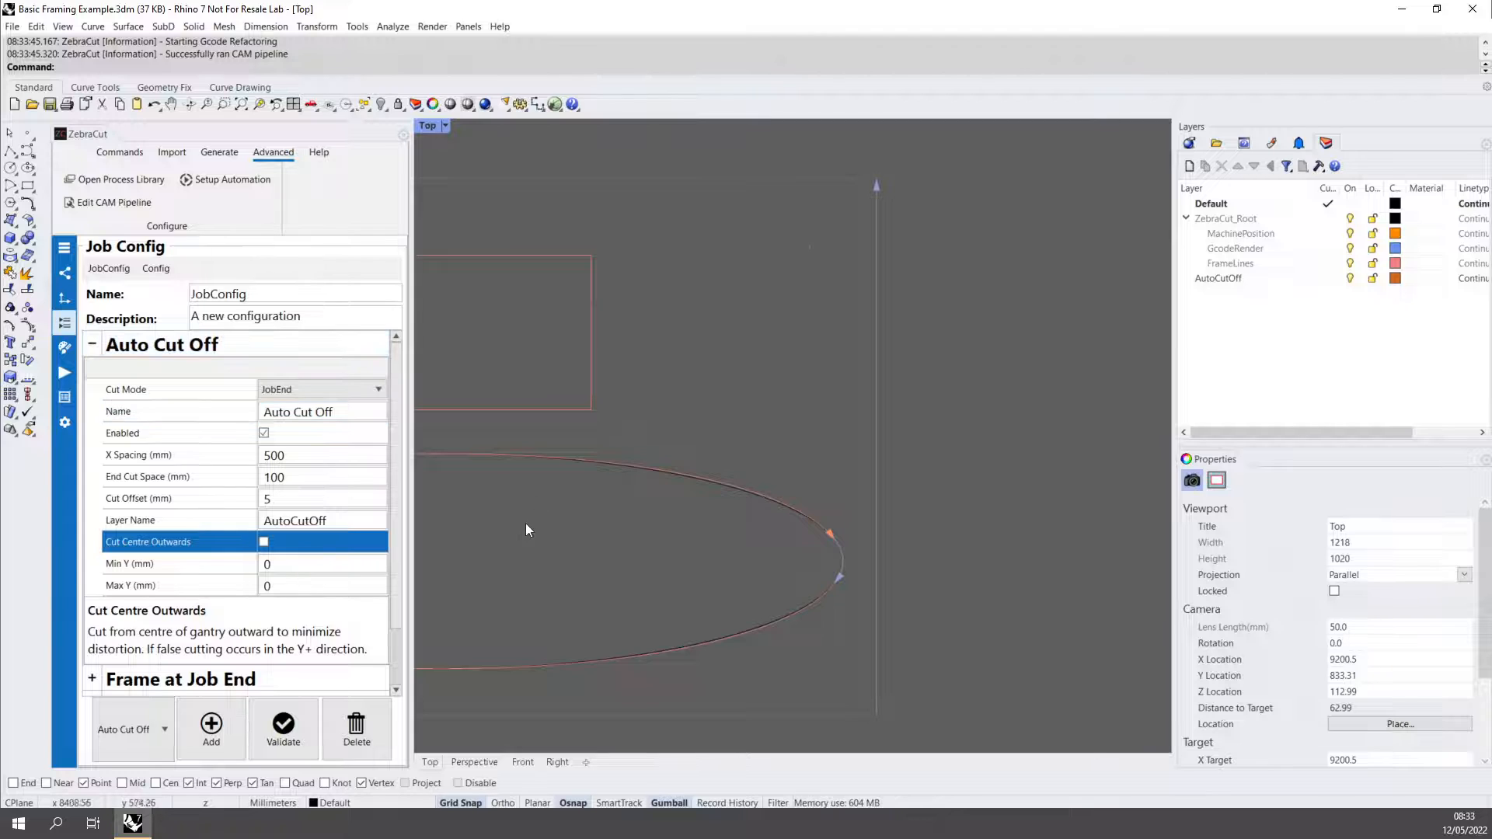
pyautogui.scroll(-2, 519, 543)
pyautogui.moveTo(528, 568); pyautogui.dragTo(674, 571, button='right')
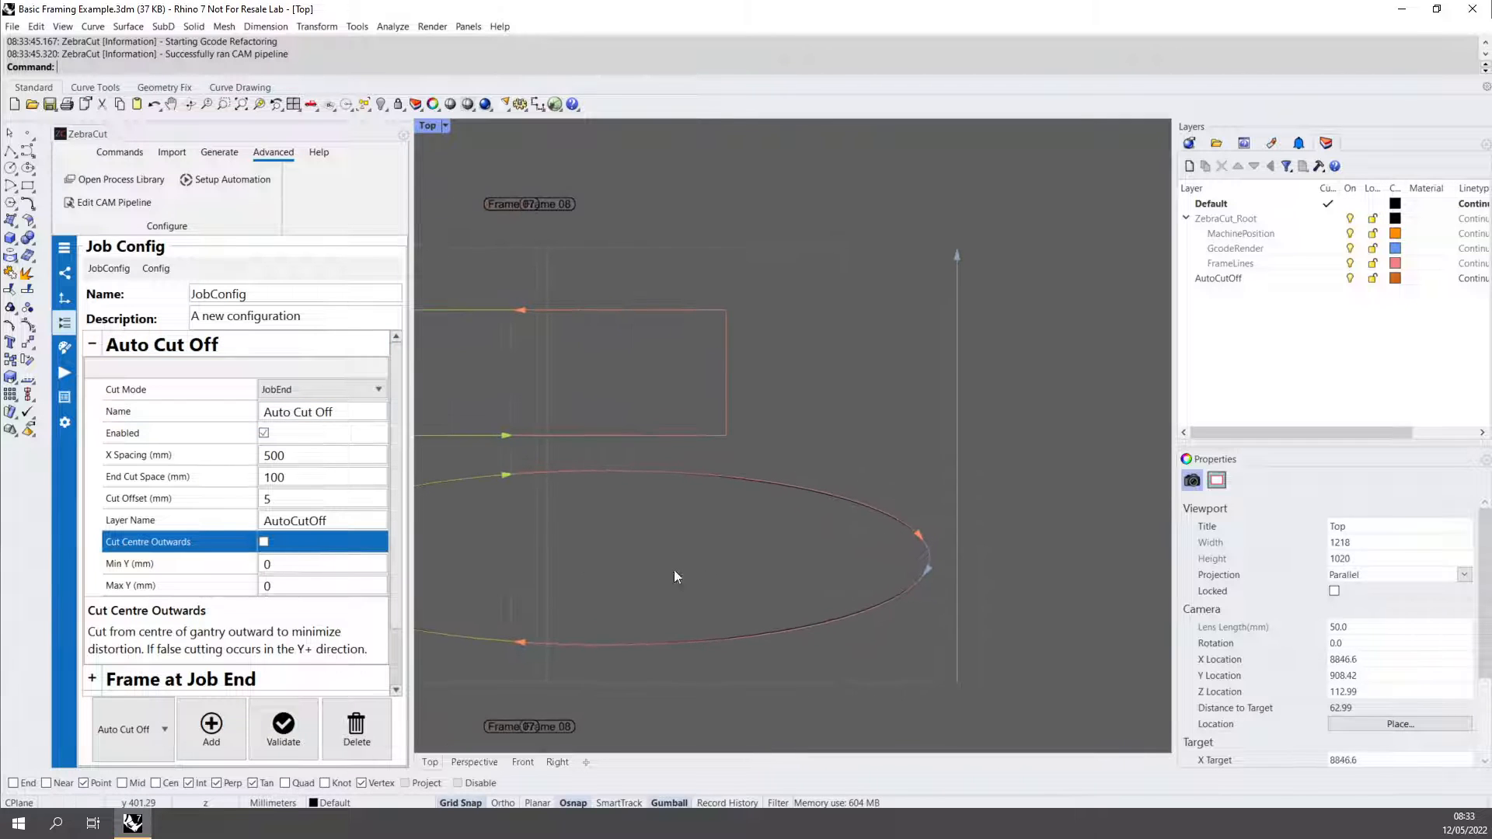
pyautogui.click(311, 390)
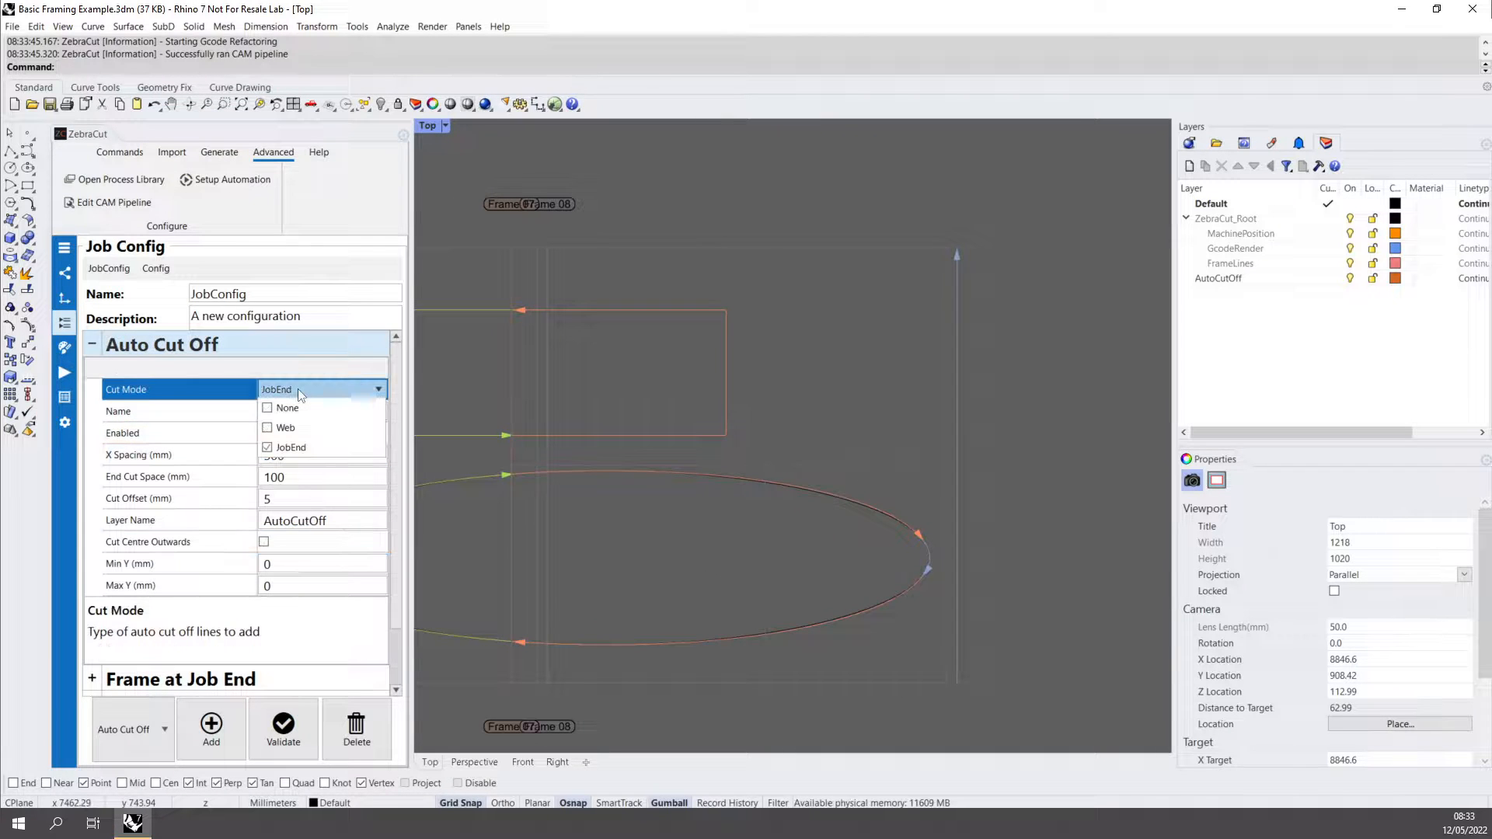
pyautogui.click(302, 432)
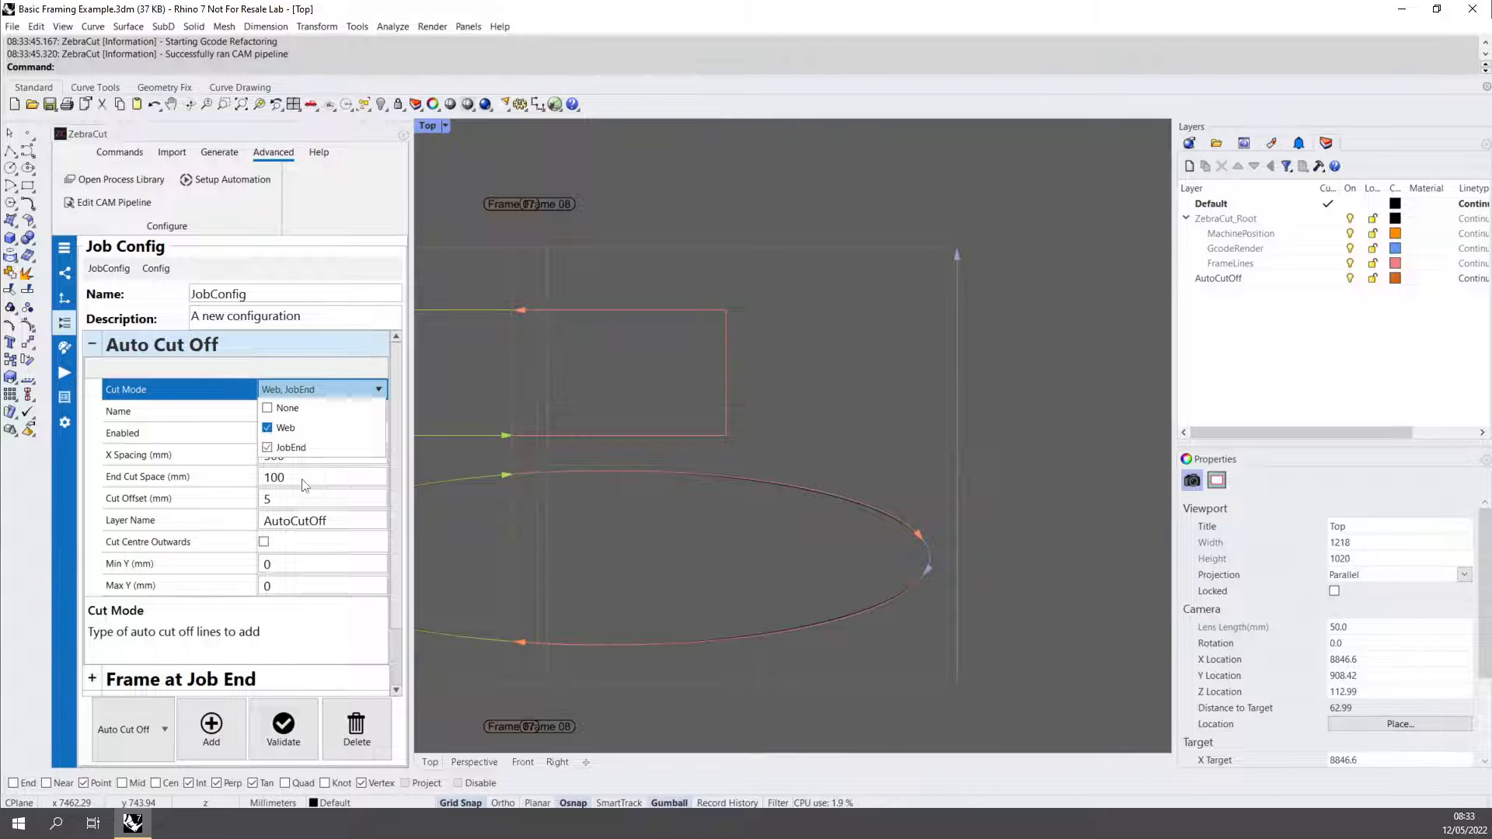
pyautogui.click(303, 477)
pyautogui.click(268, 457)
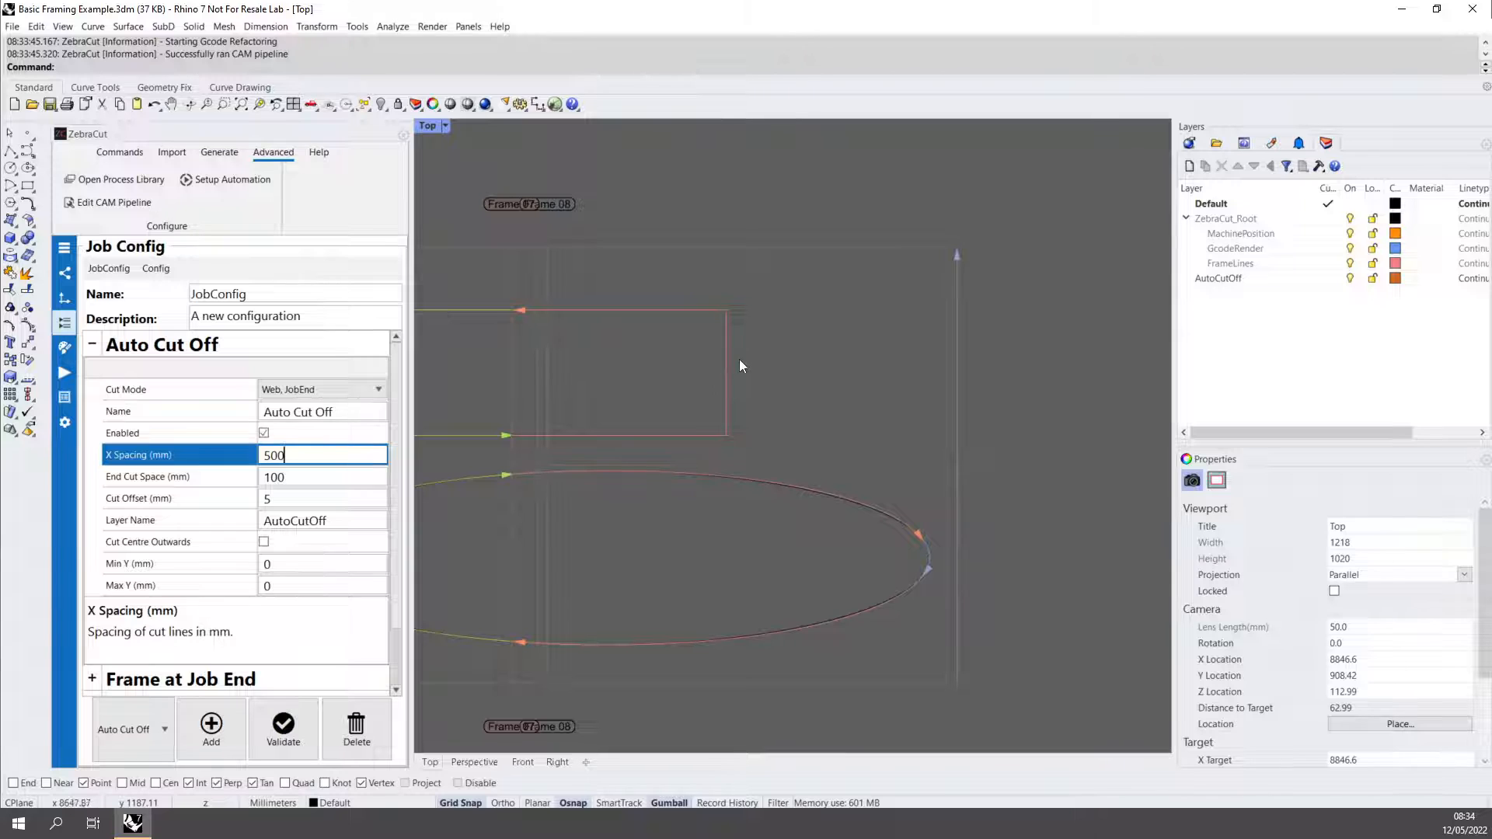
pyautogui.click(65, 373)
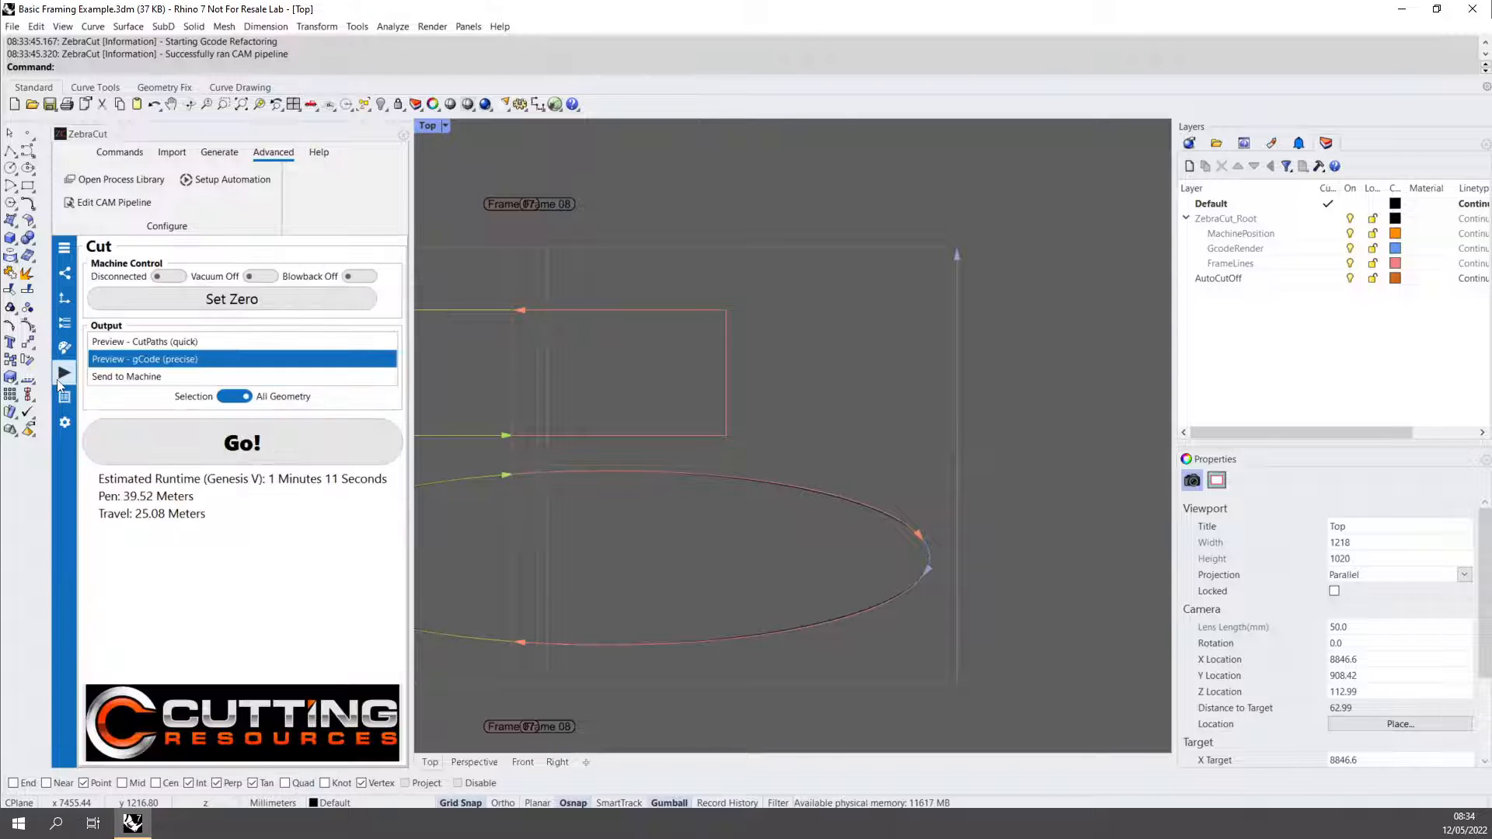
pyautogui.click(214, 450)
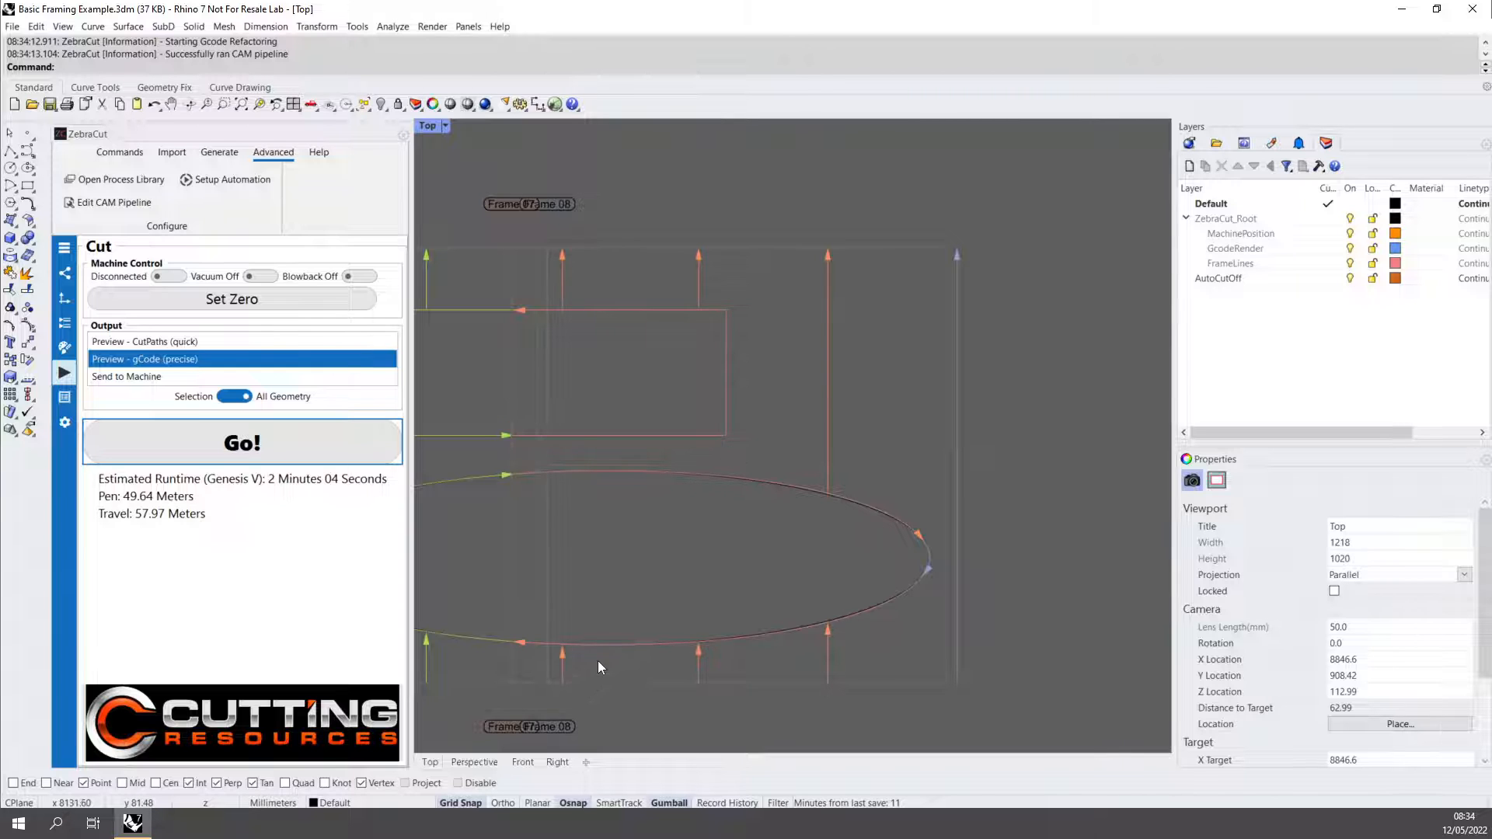
# Examine the web cut-off lines around the rectangles, circles and ellipses, including the gap where a line meets a part.
pyautogui.moveTo(609, 665); pyautogui.dragTo(875, 628, button='right')
pyautogui.moveTo(568, 597); pyautogui.dragTo(748, 637, button='right')
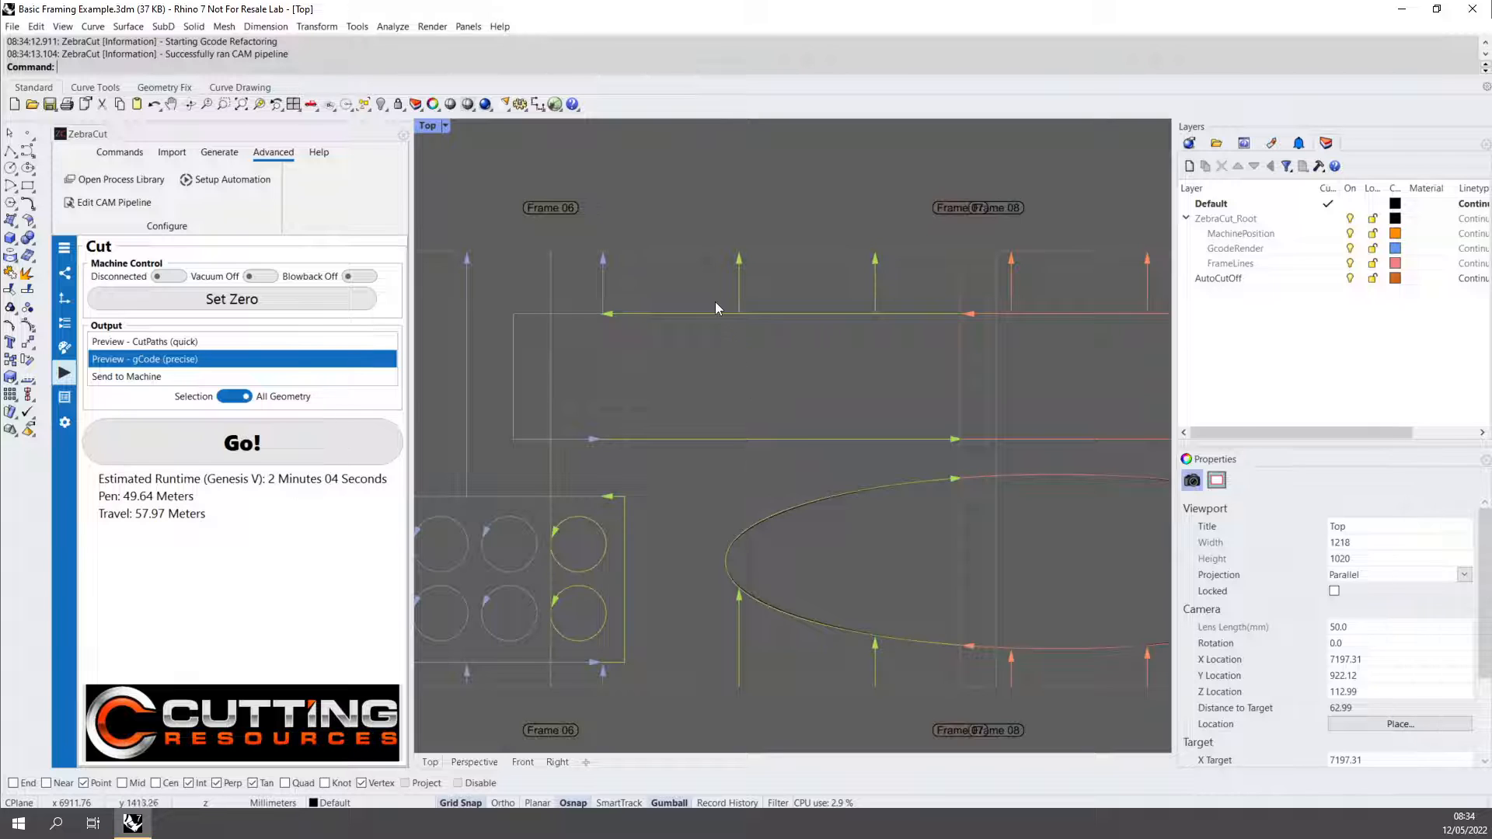
pyautogui.scroll(10, 735, 298)
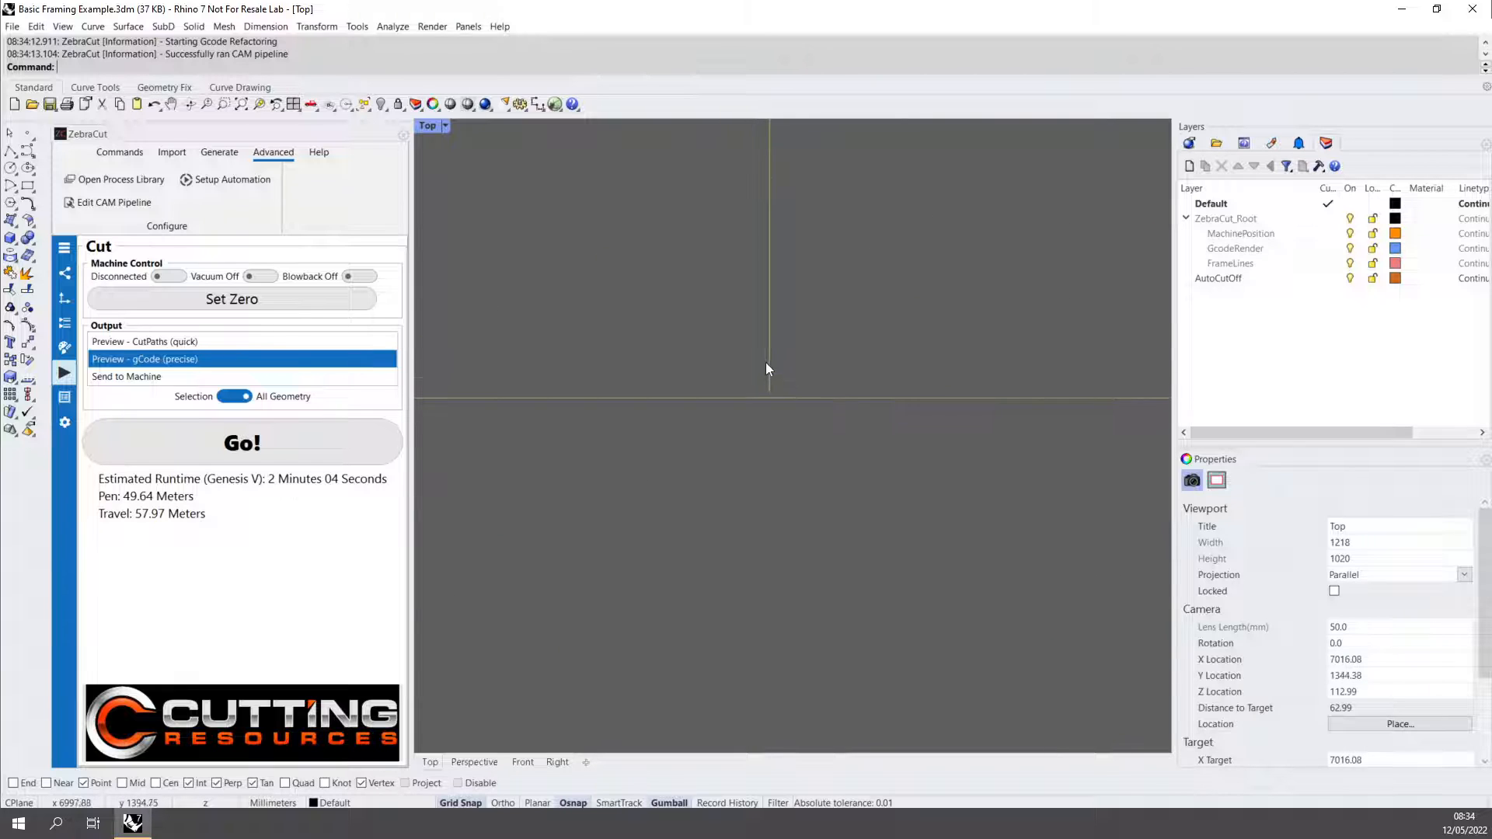
pyautogui.scroll(-10, 767, 362)
pyautogui.moveTo(800, 401); pyautogui.dragTo(674, 153, button='right')
pyautogui.scroll(-5, 659, 672)
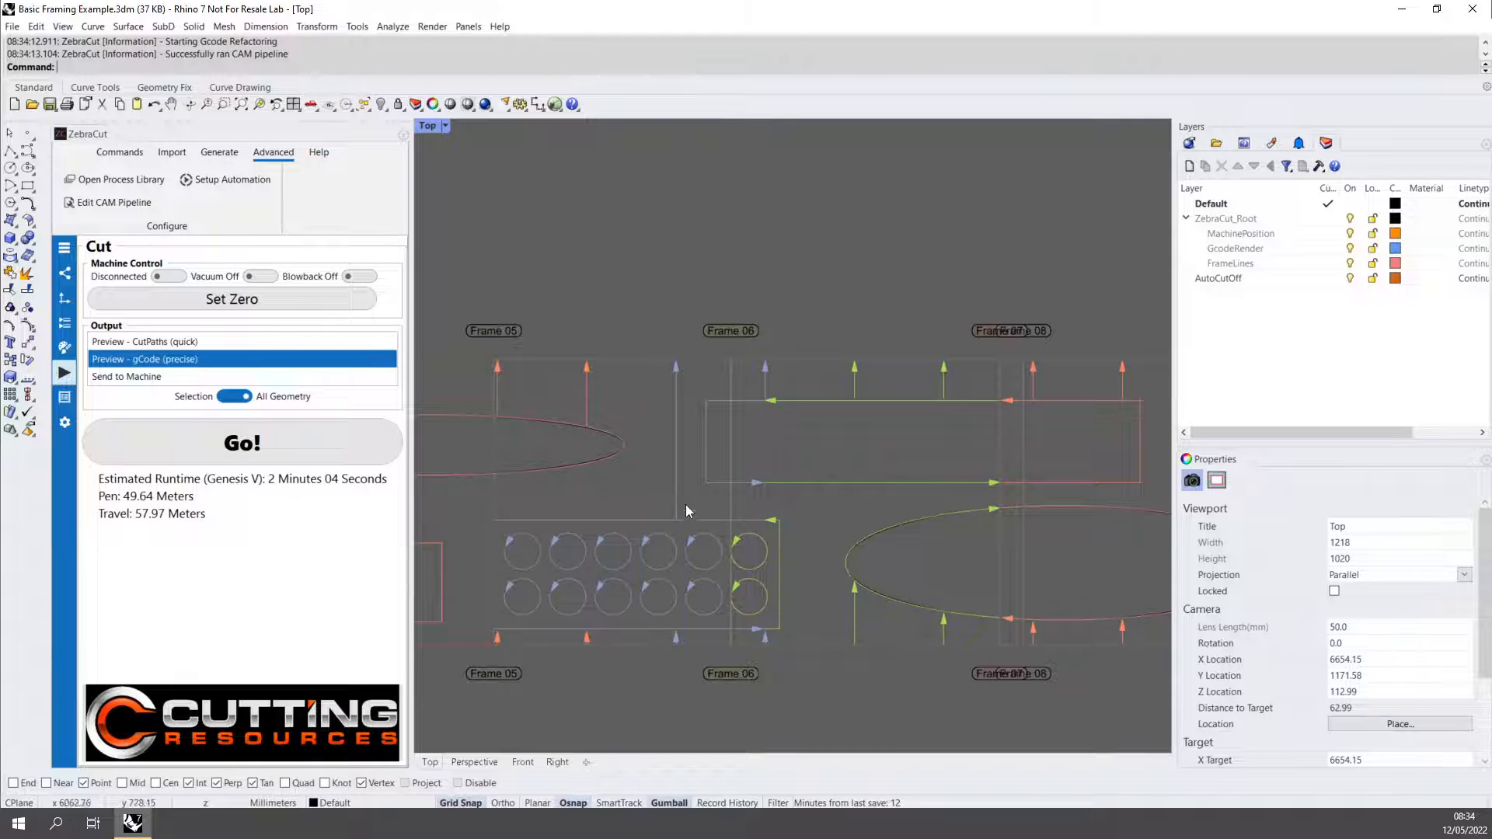
pyautogui.moveTo(686, 505); pyautogui.dragTo(758, 516, button='right')
# Clear the generated preview layers and move the ellipse above the circle grid 300 mm in the positive X direction.
pyautogui.click(119, 152)
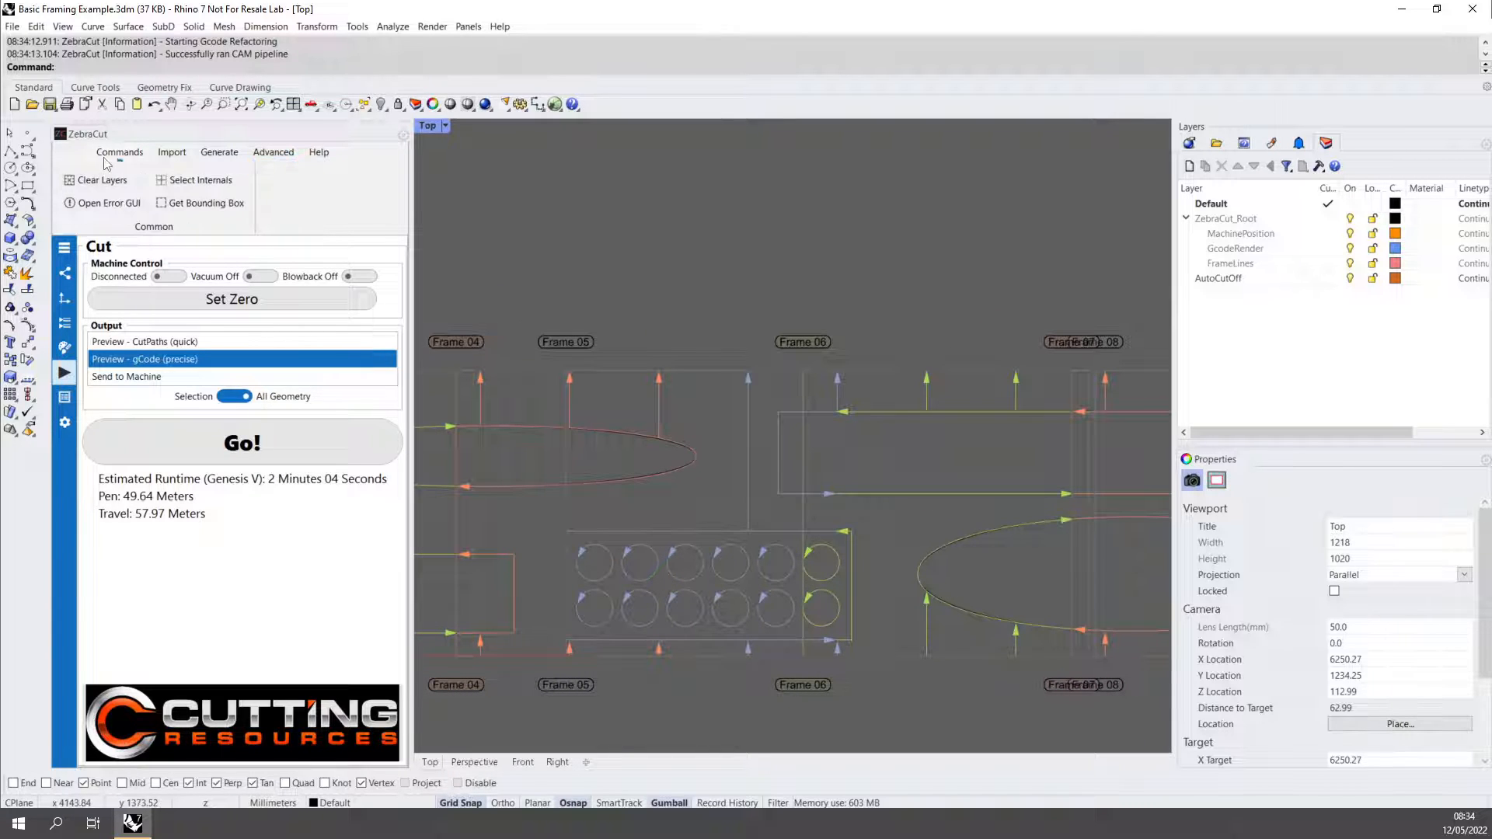
pyautogui.click(97, 179)
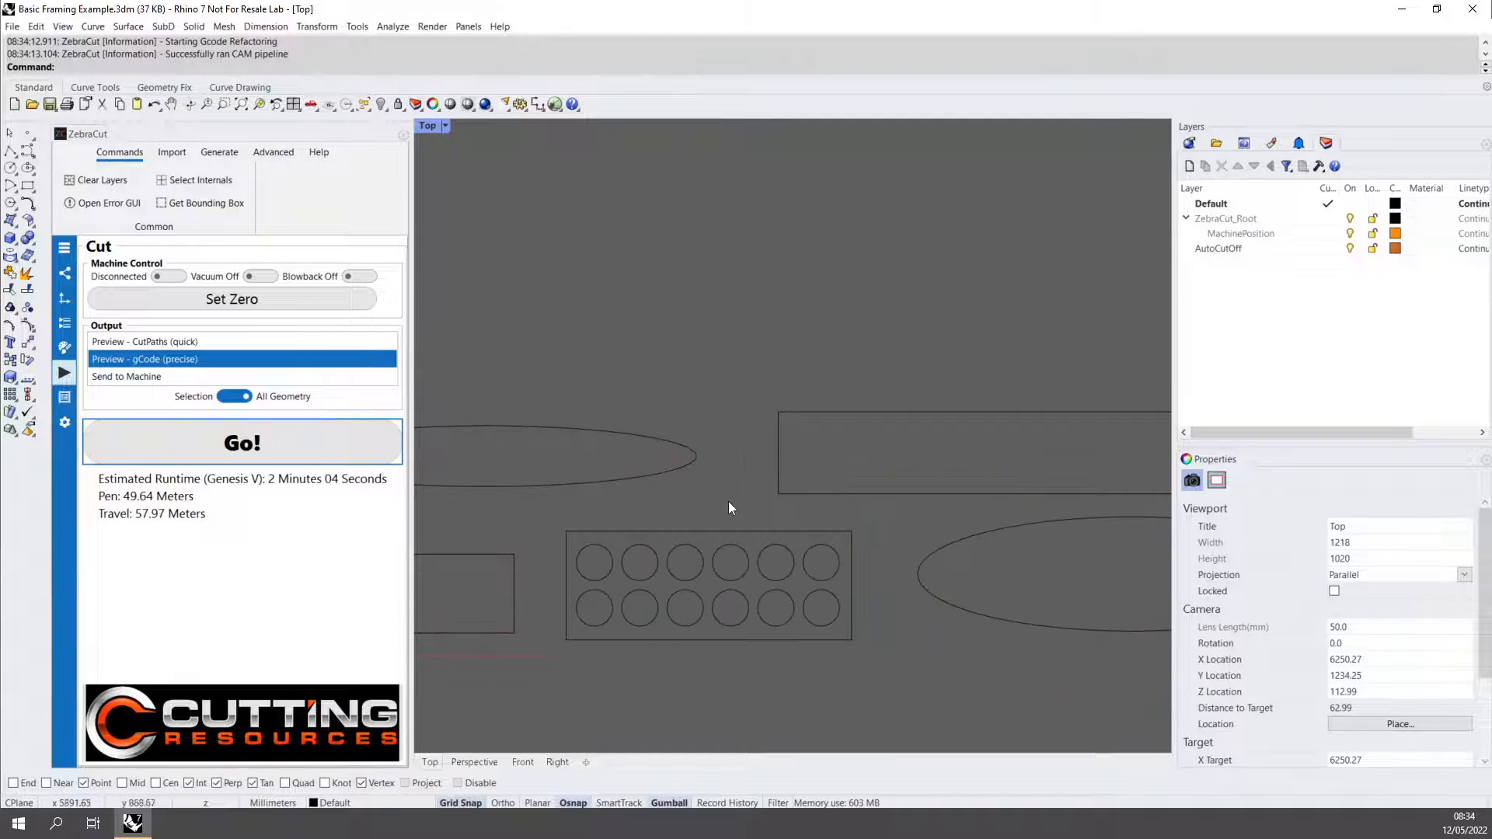
pyautogui.click(673, 469)
pyautogui.moveTo(526, 456); pyautogui.dragTo(586, 456)
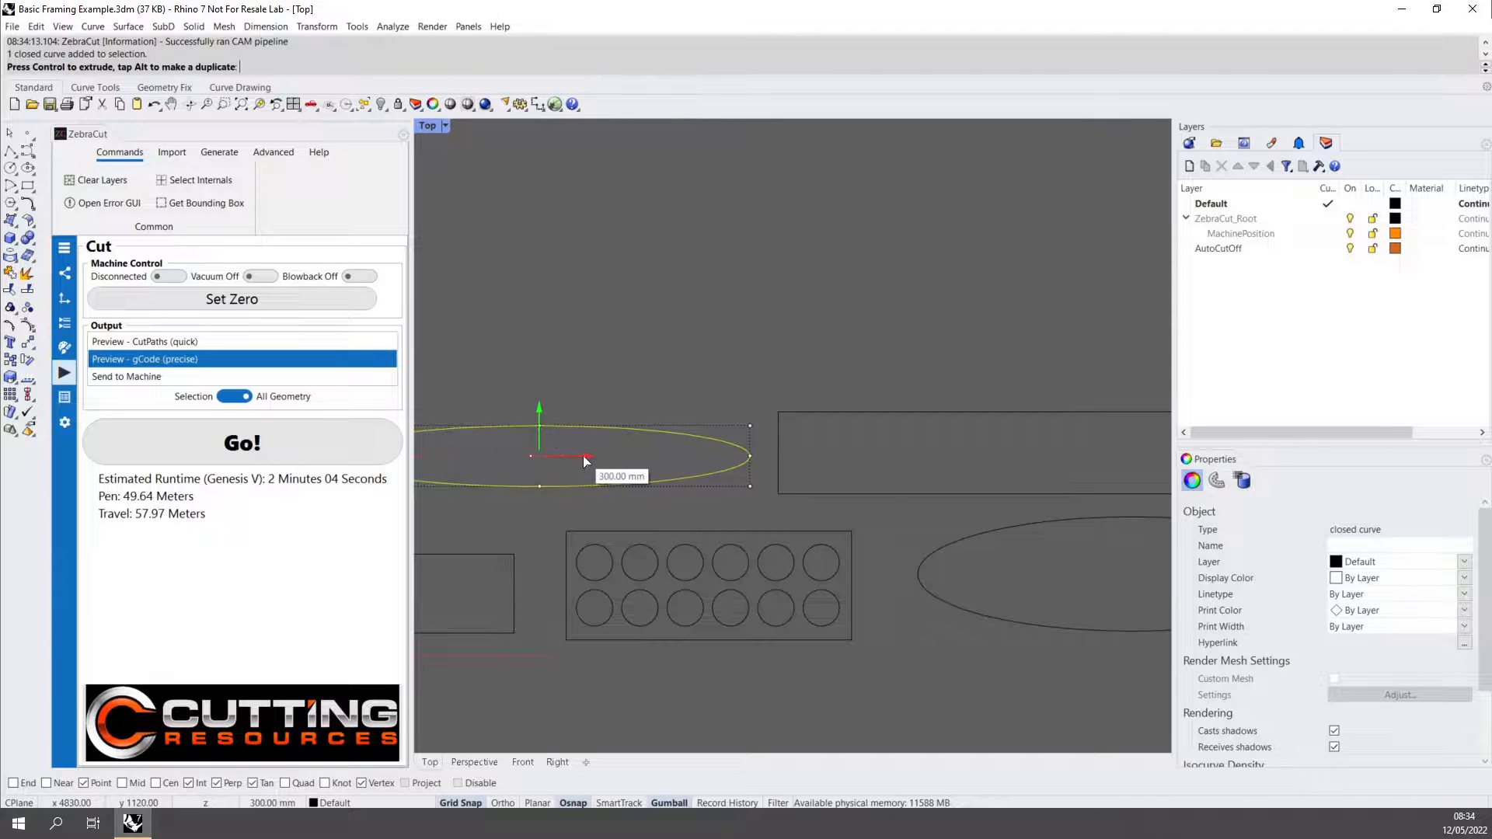
pyautogui.click(556, 378)
# Rerun the precise gCode preview and inspect the web cut lines near the tip of the moved ellipse.
pyautogui.click(174, 440)
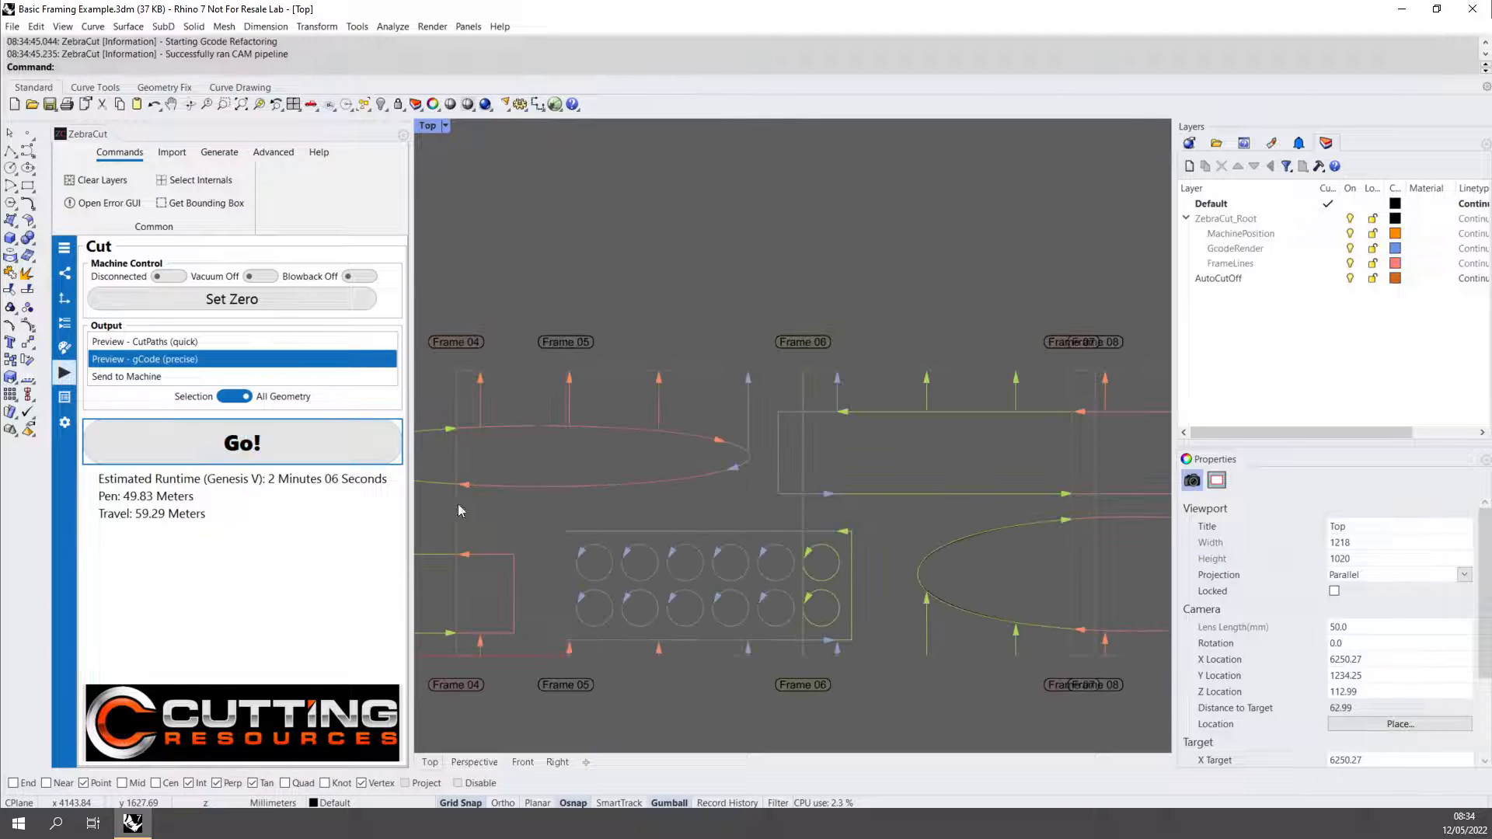
pyautogui.scroll(5, 656, 428)
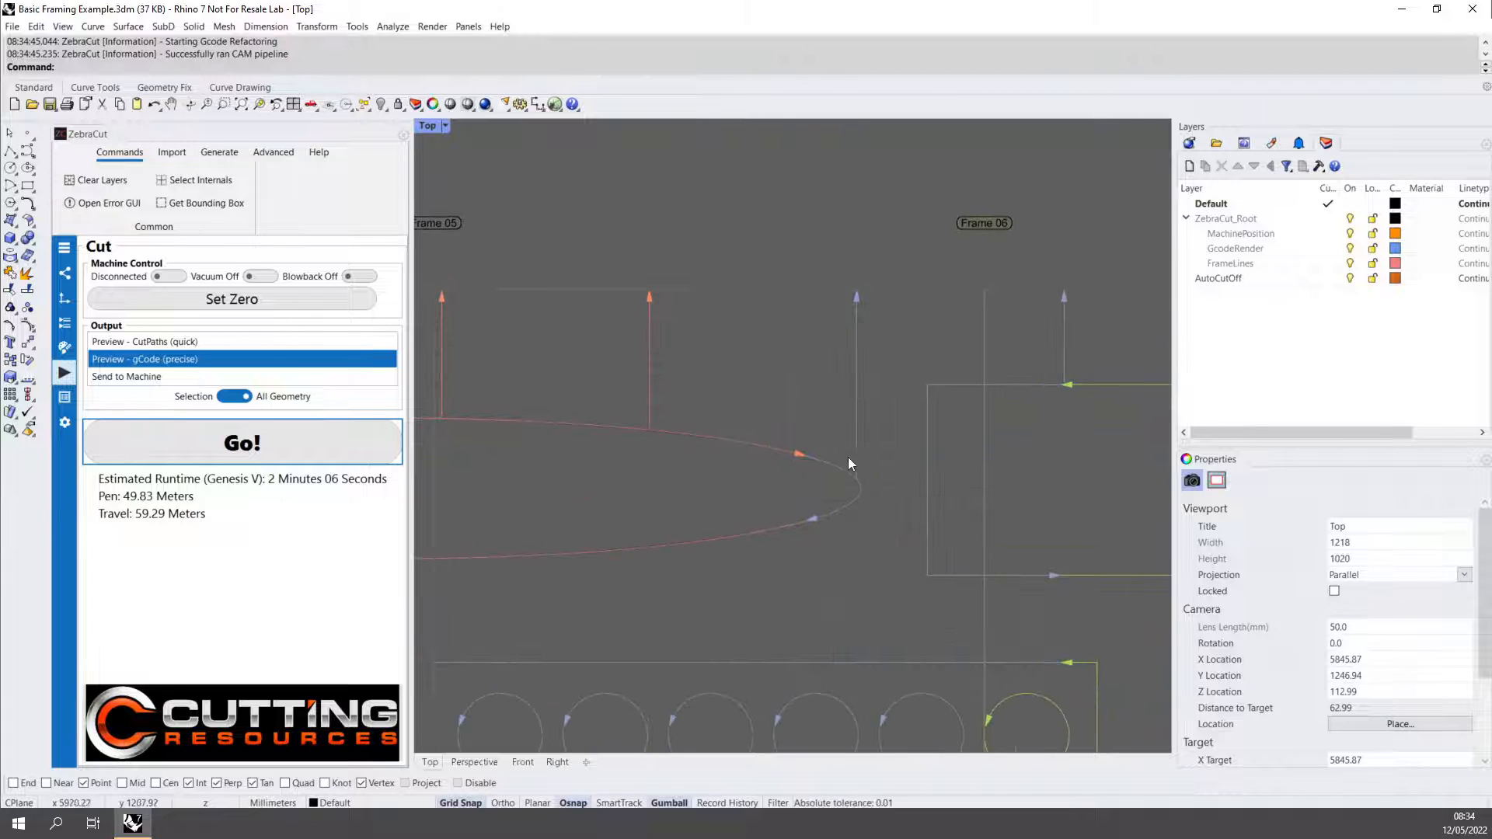
pyautogui.scroll(1, 650, 429)
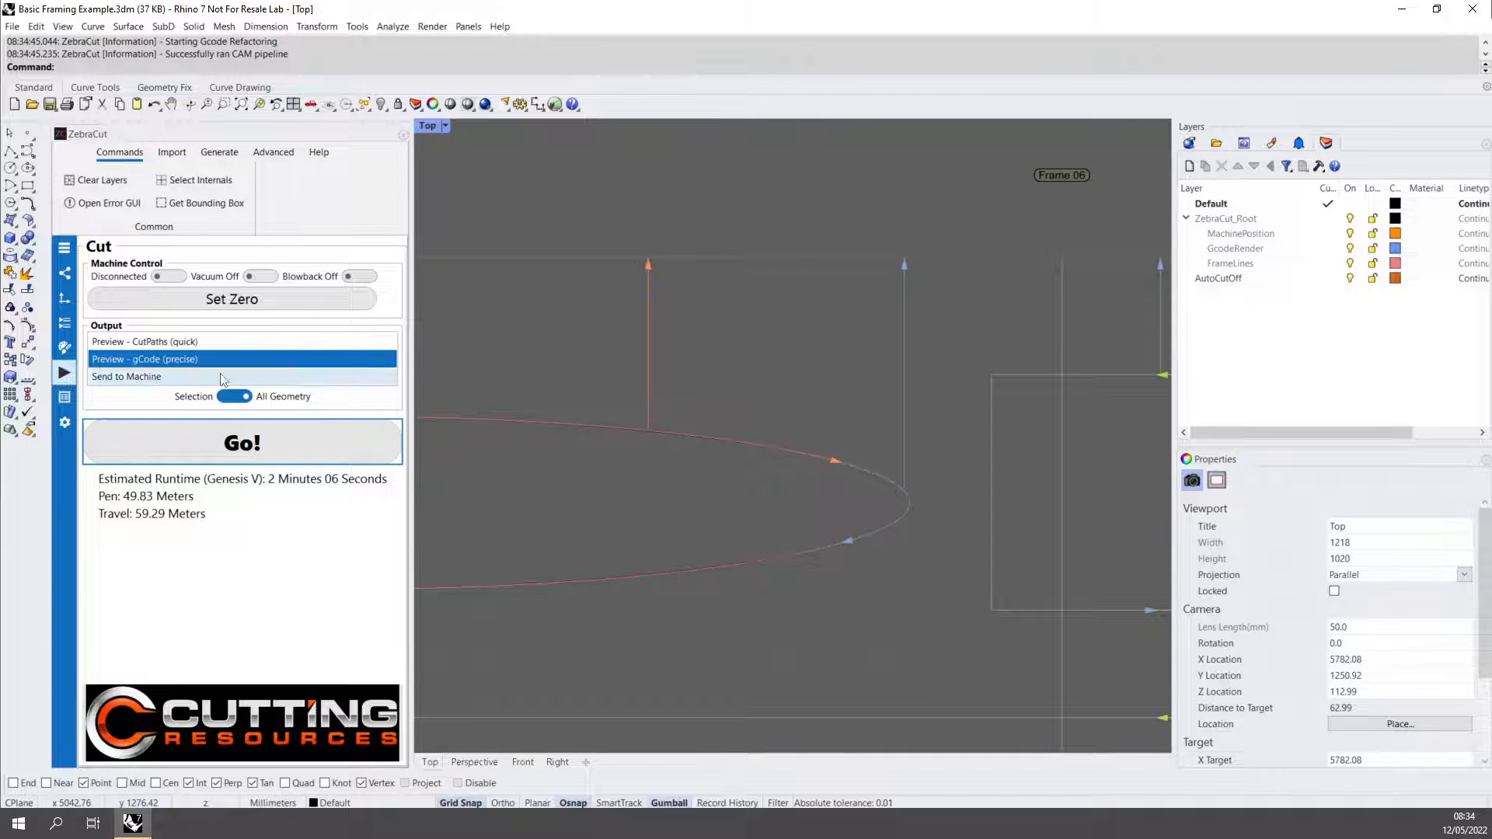
# Set the Auto Cut Off cut offset to 50 mm, rerun the precise gCode preview and check the gap at the ellipse.
pyautogui.click(64, 323)
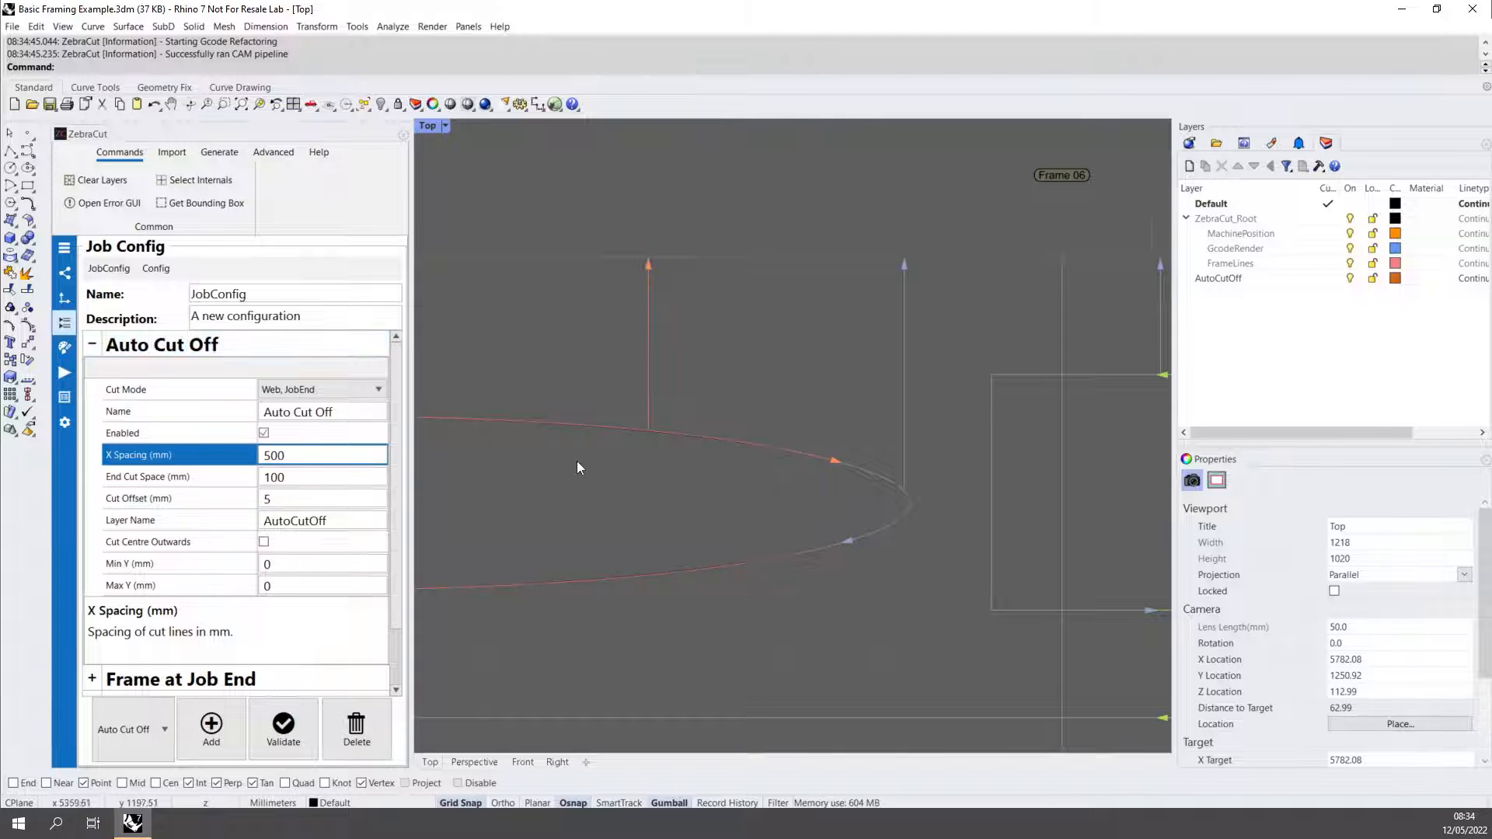
pyautogui.scroll(3, 579, 452)
pyautogui.moveTo(582, 445); pyautogui.dragTo(613, 426, button='right')
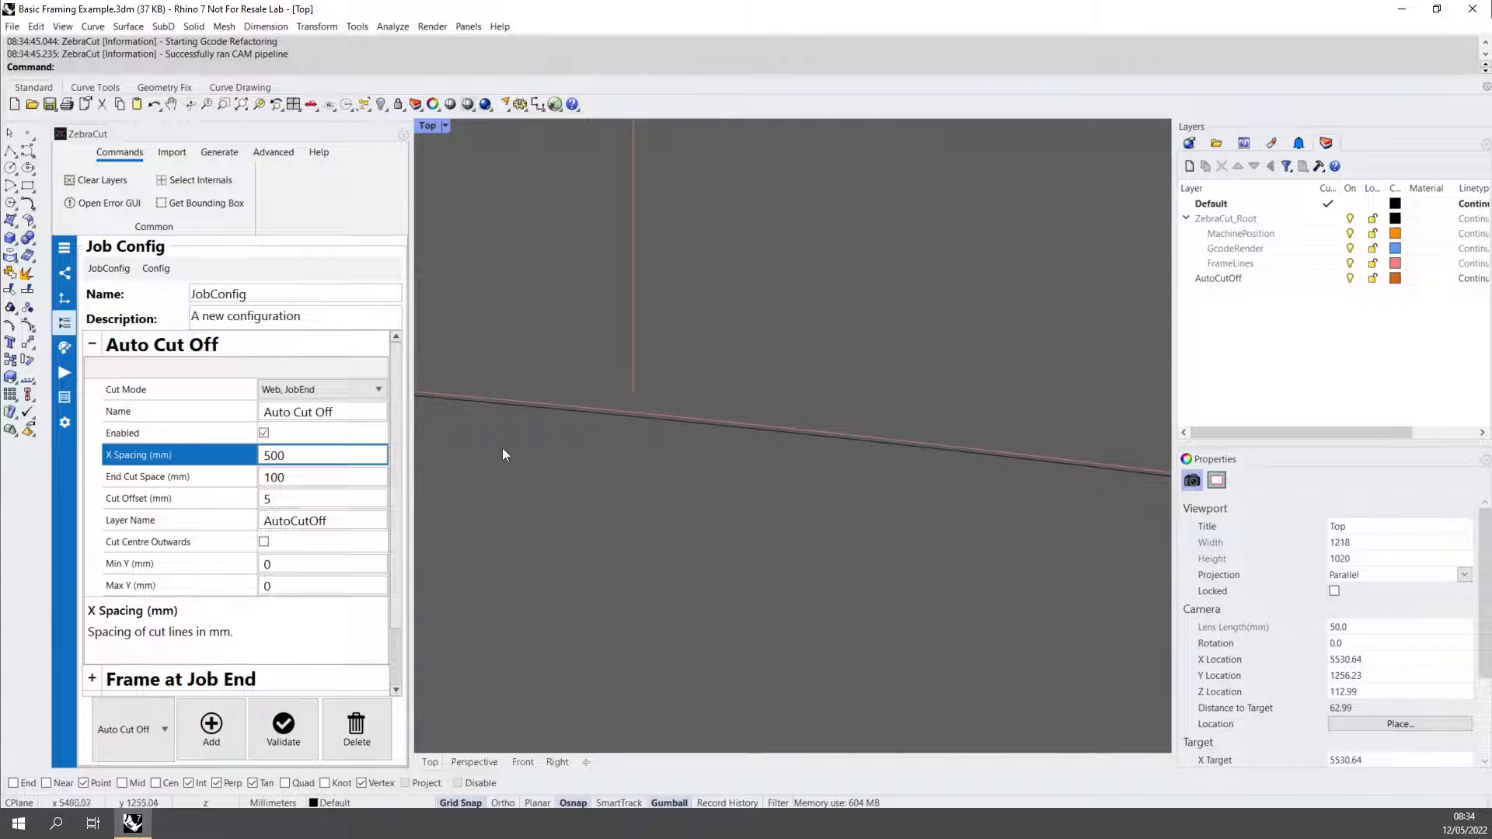
pyautogui.click(290, 495)
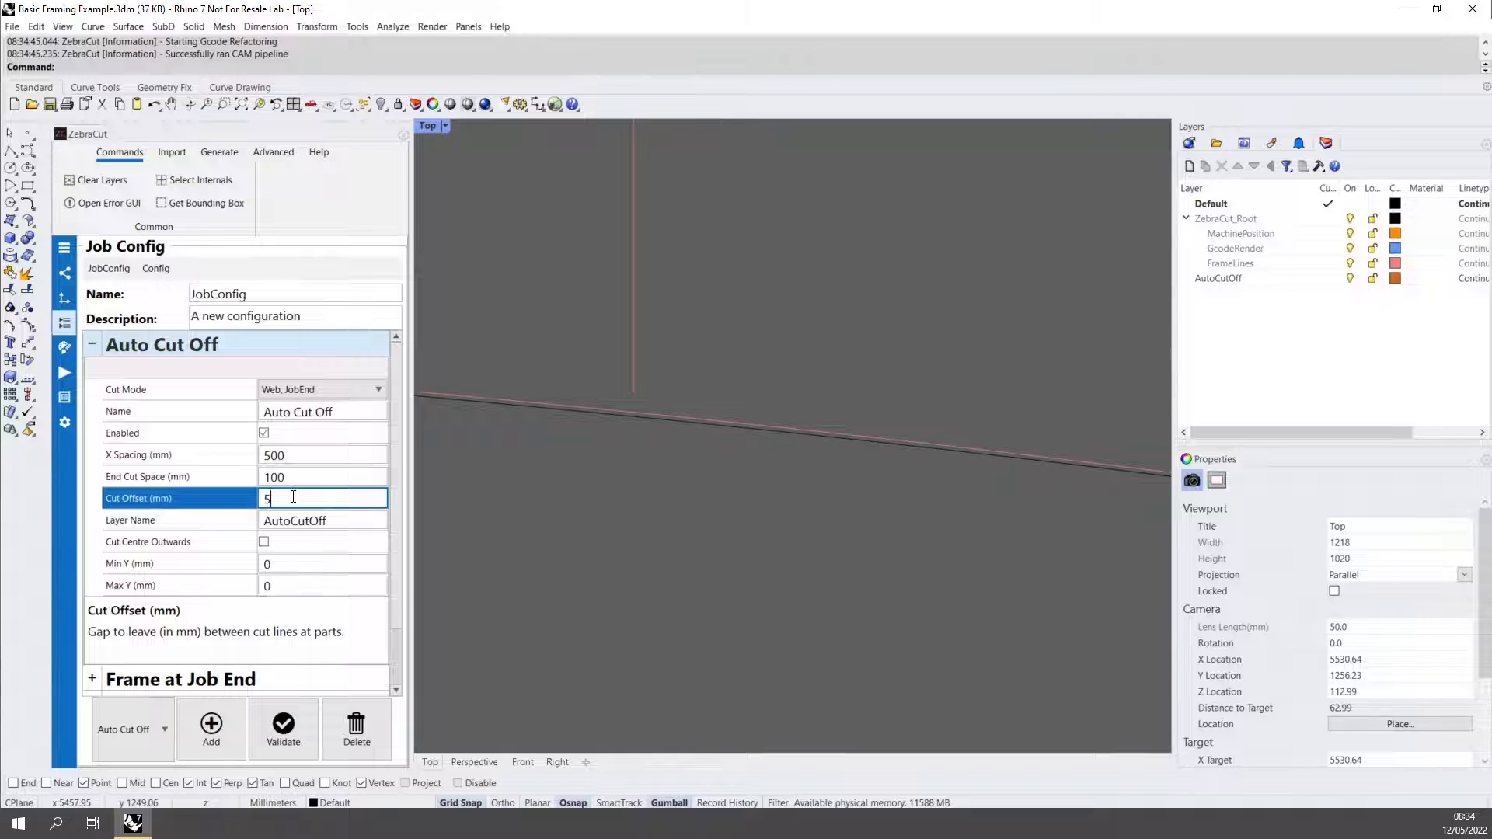
pyautogui.write('50')
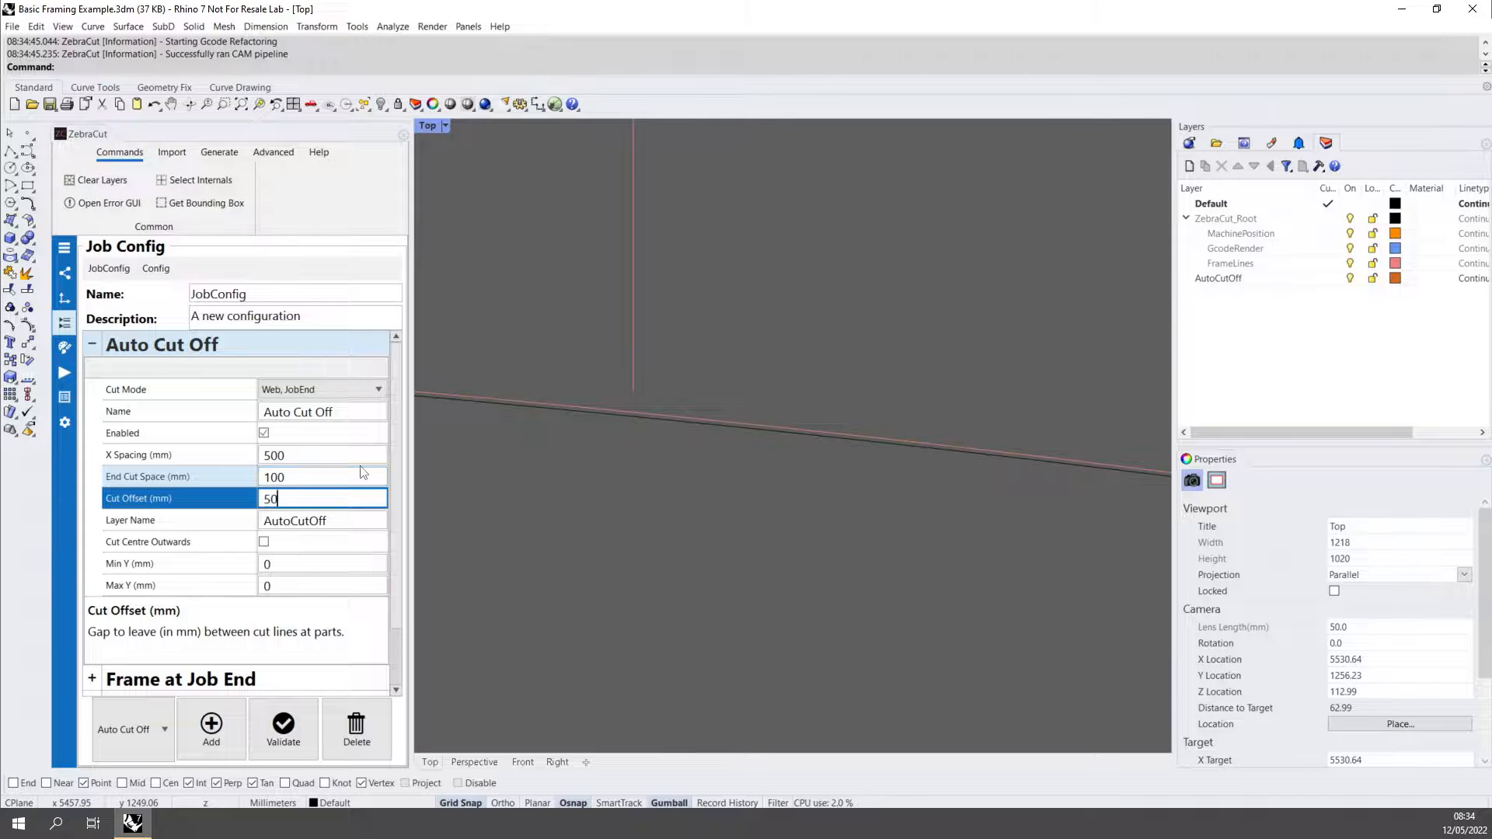
pyautogui.click(304, 480)
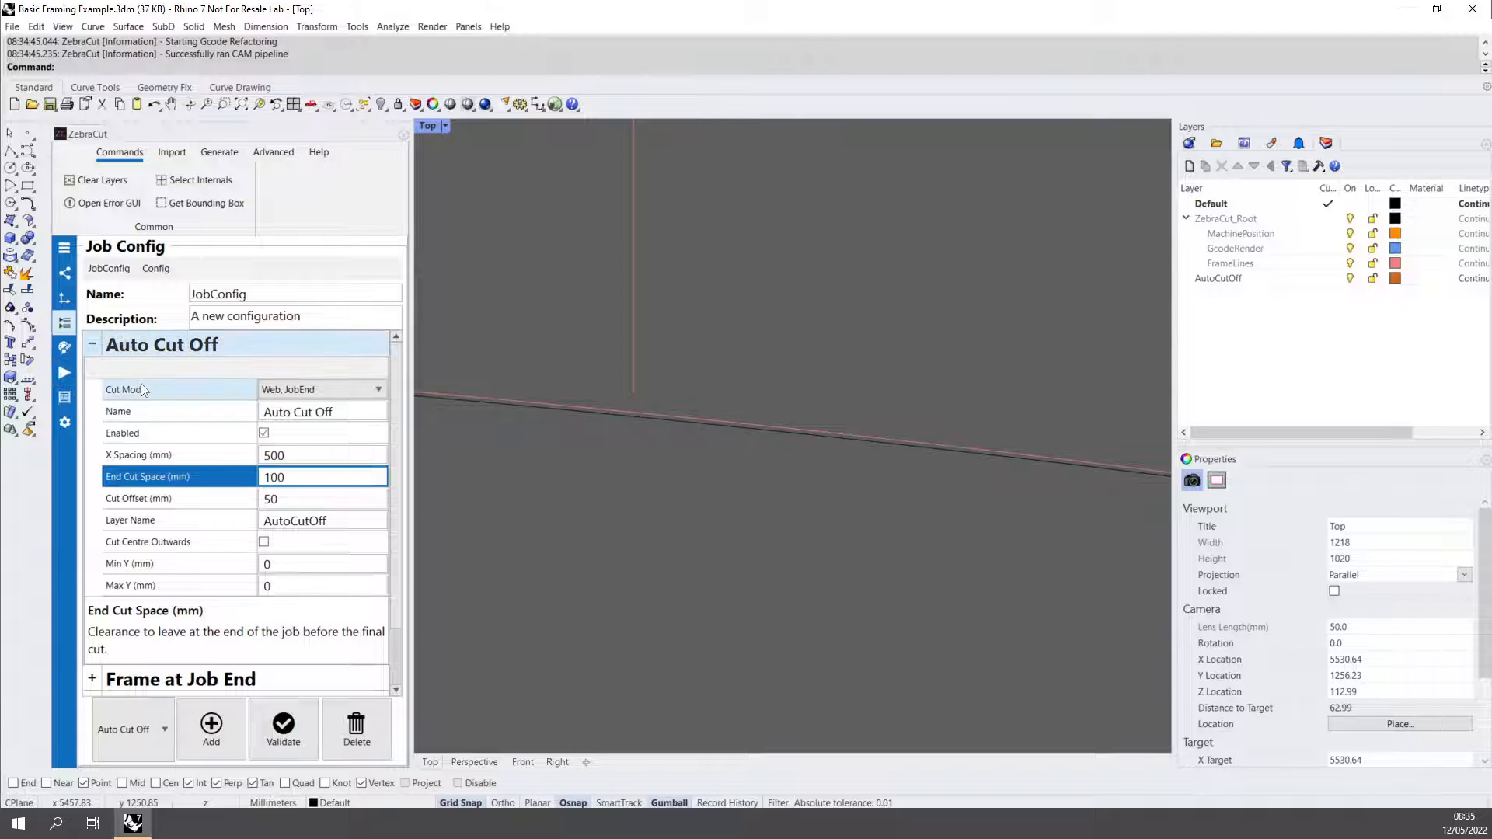
pyautogui.click(64, 374)
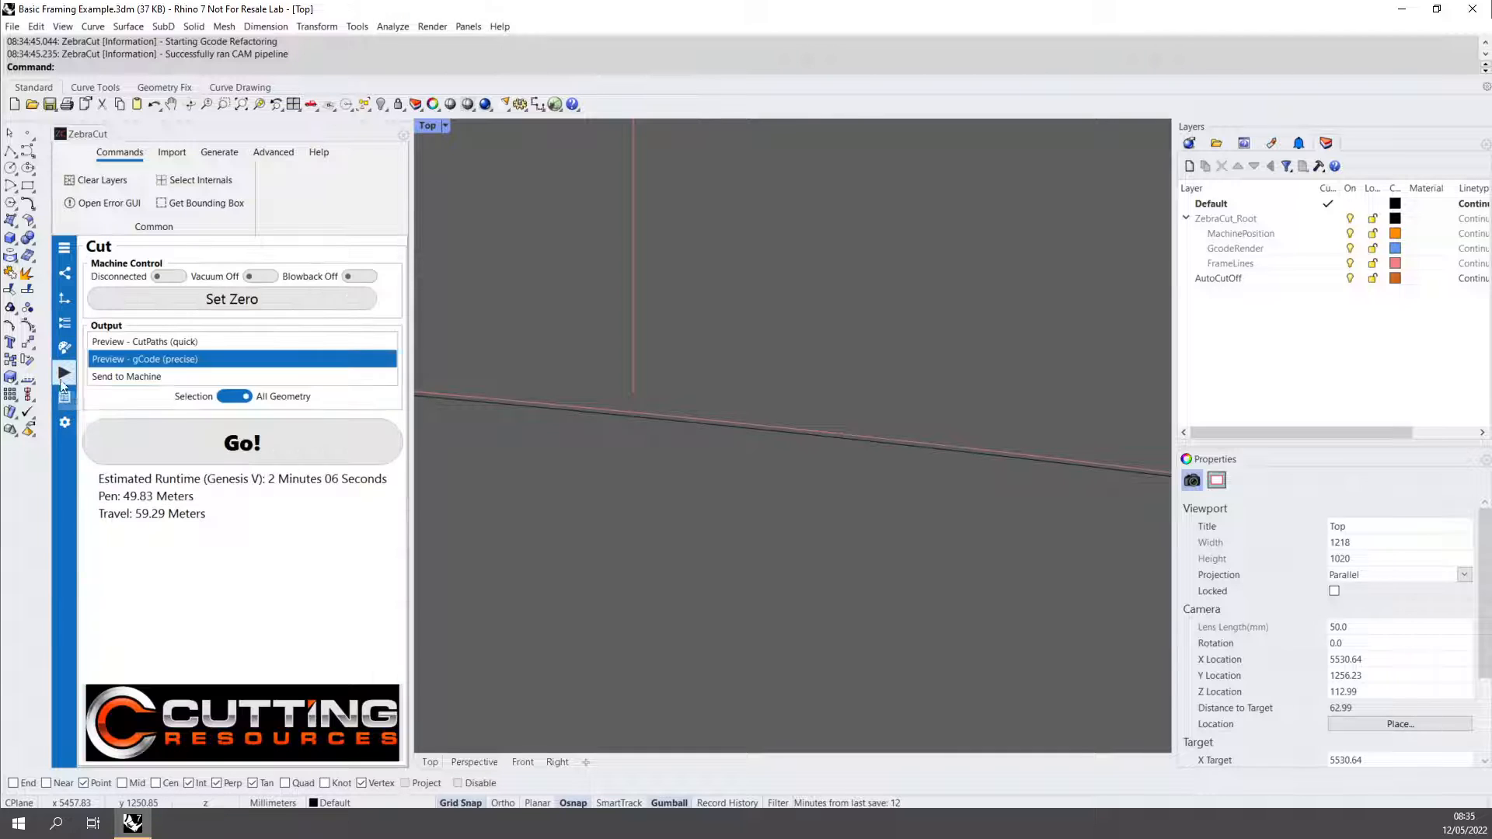
pyautogui.click(240, 441)
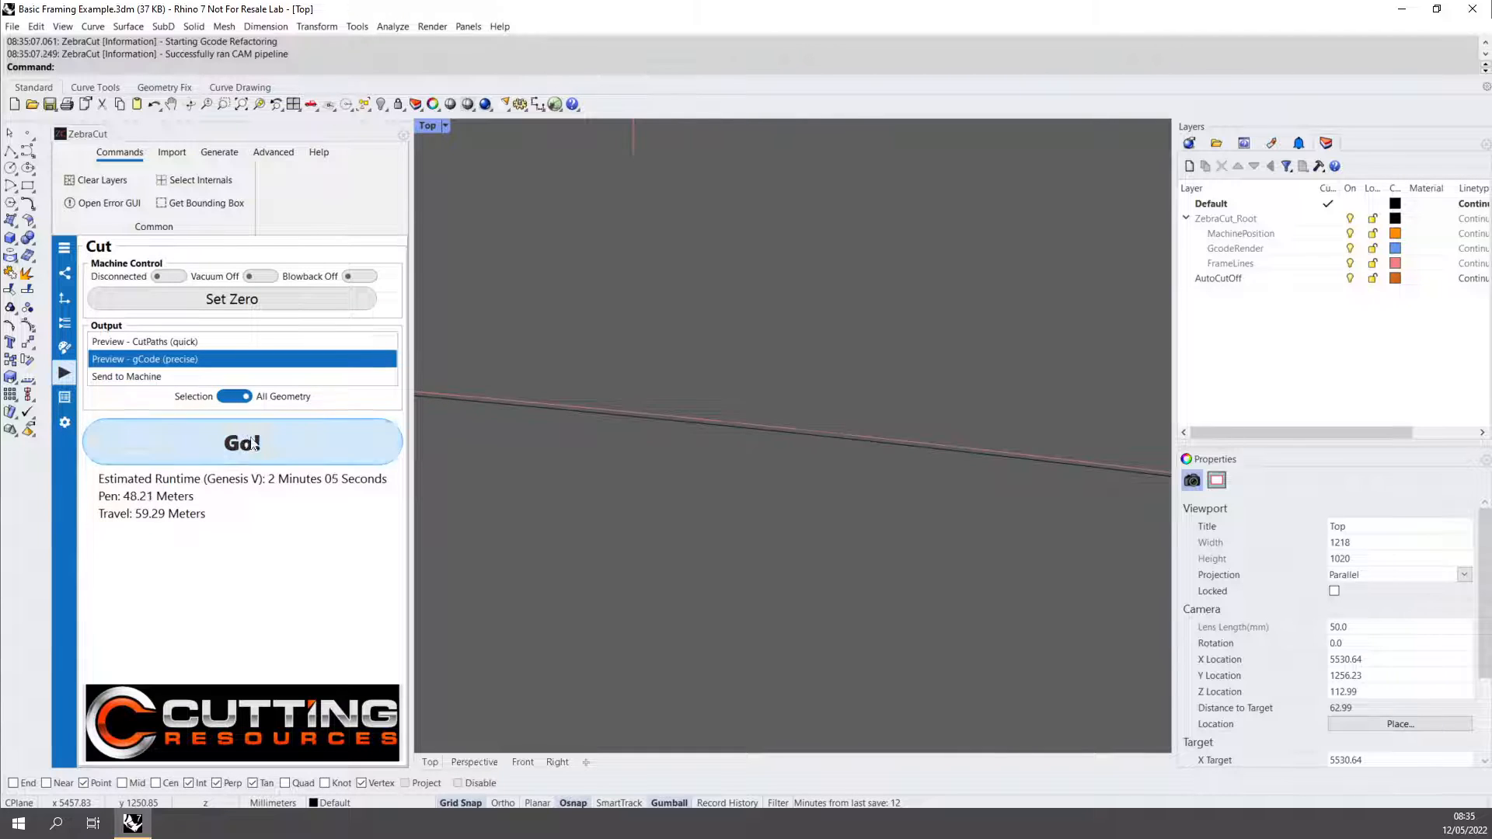
pyautogui.moveTo(668, 257); pyautogui.dragTo(731, 475, button='right')
pyautogui.scroll(-4, 729, 468)
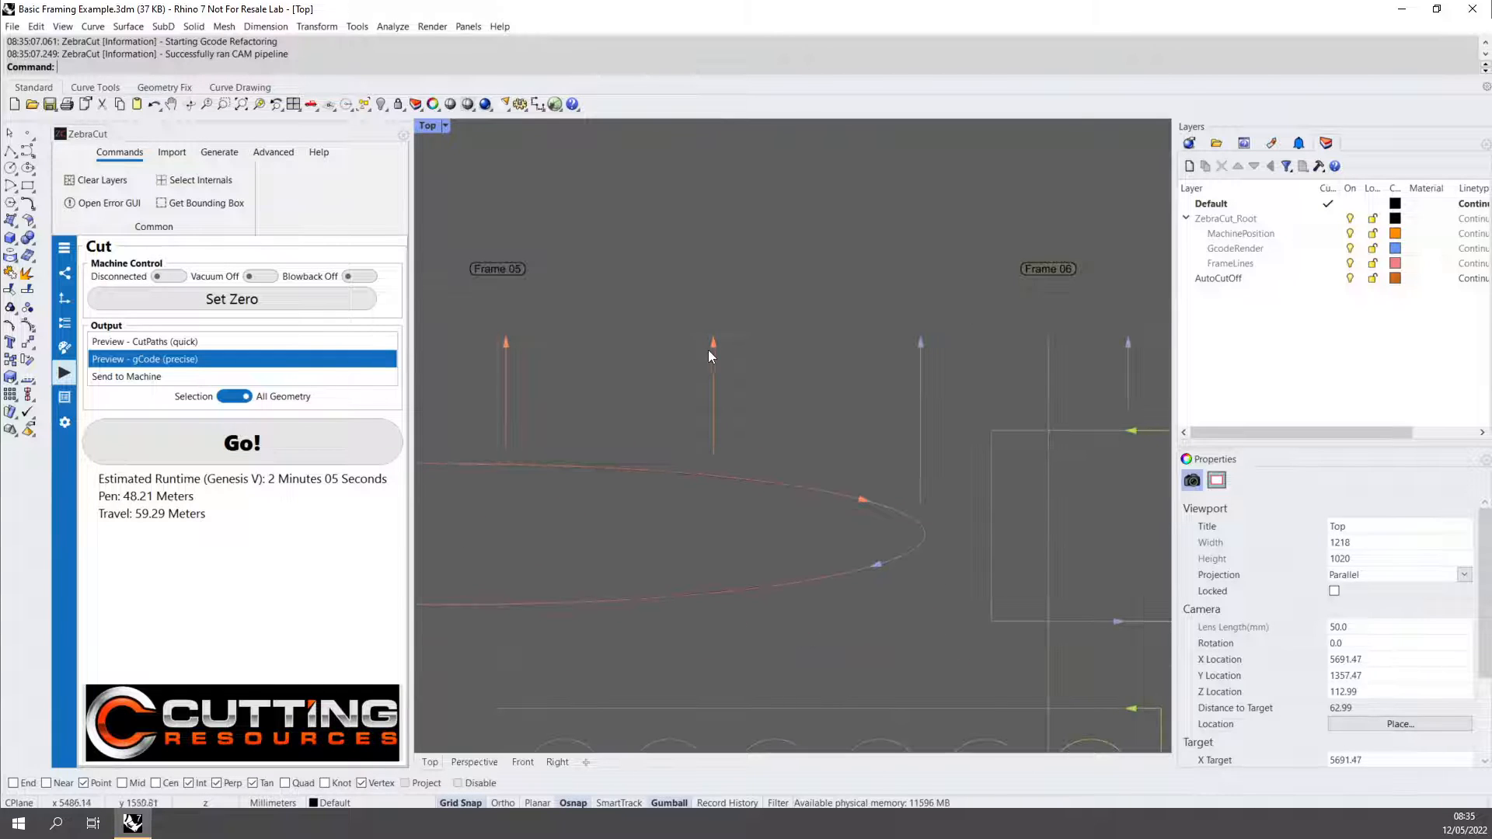
# Enable Cut Centre Outwards for the Auto Cut Off operation and rerun the precise gCode preview to check the cut directions.
pyautogui.click(65, 339)
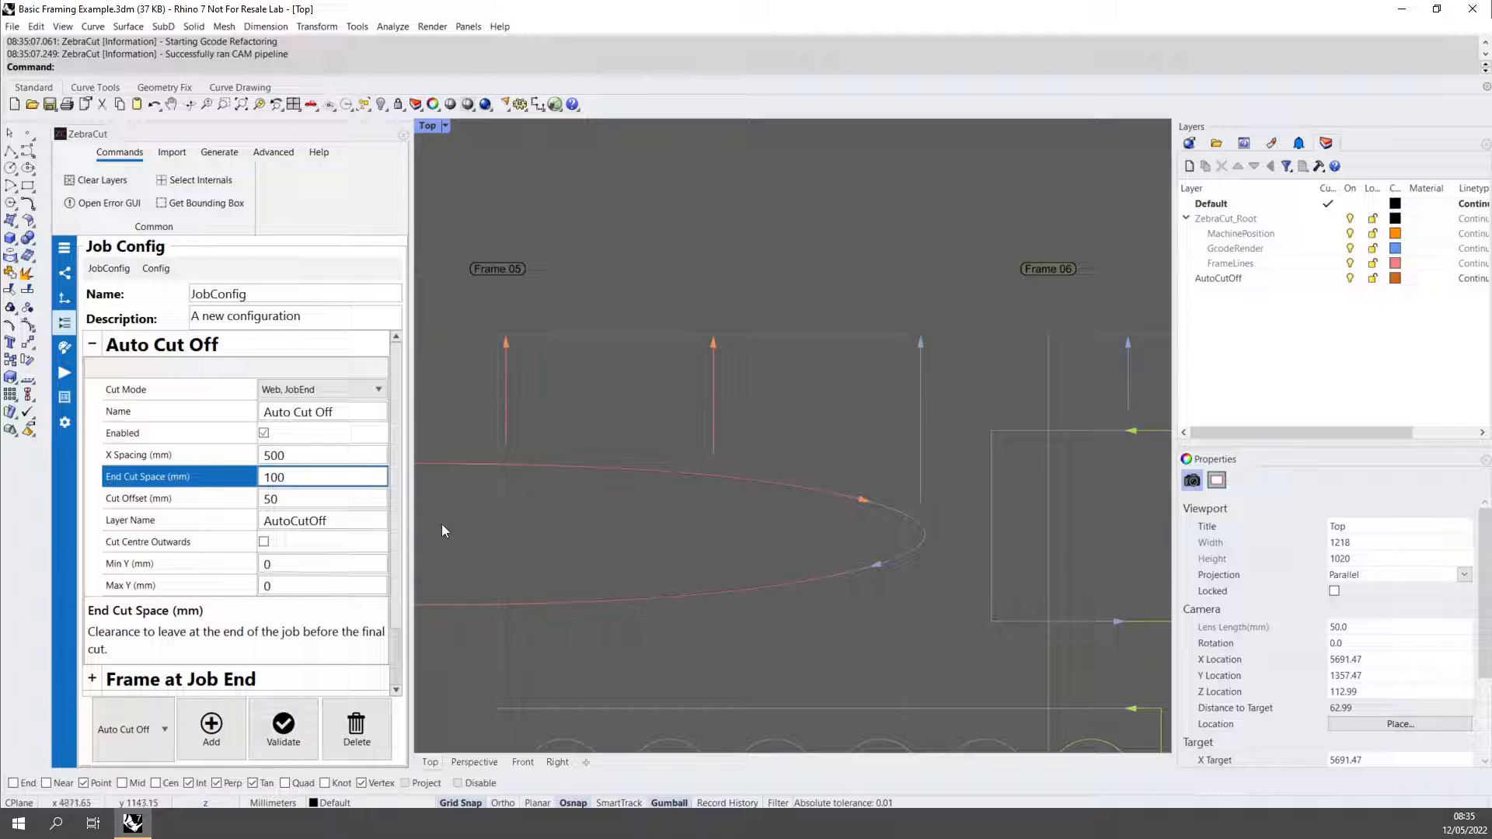
pyautogui.click(321, 549)
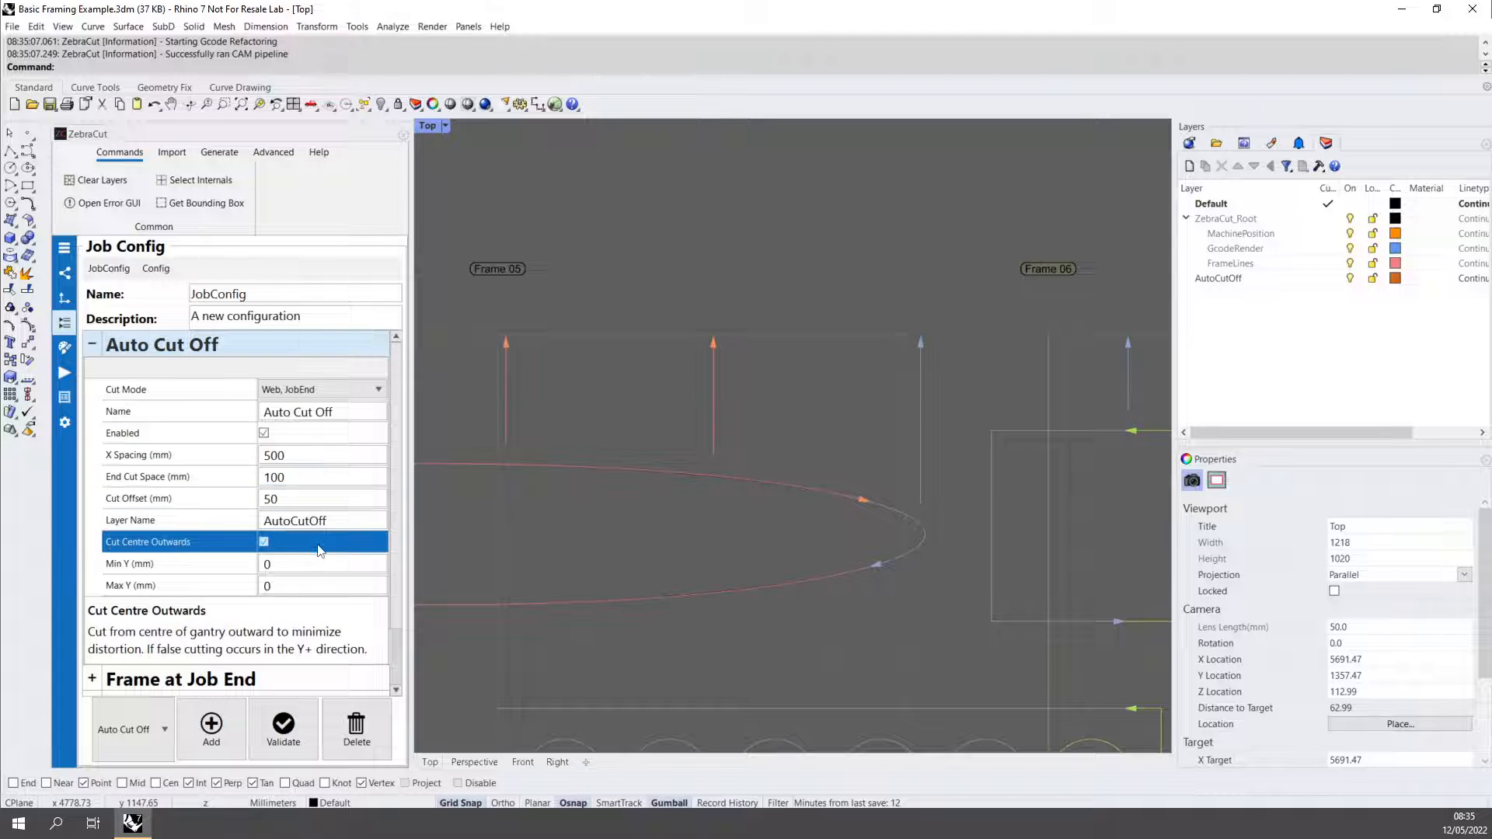
pyautogui.moveTo(726, 591); pyautogui.dragTo(775, 224, button='right')
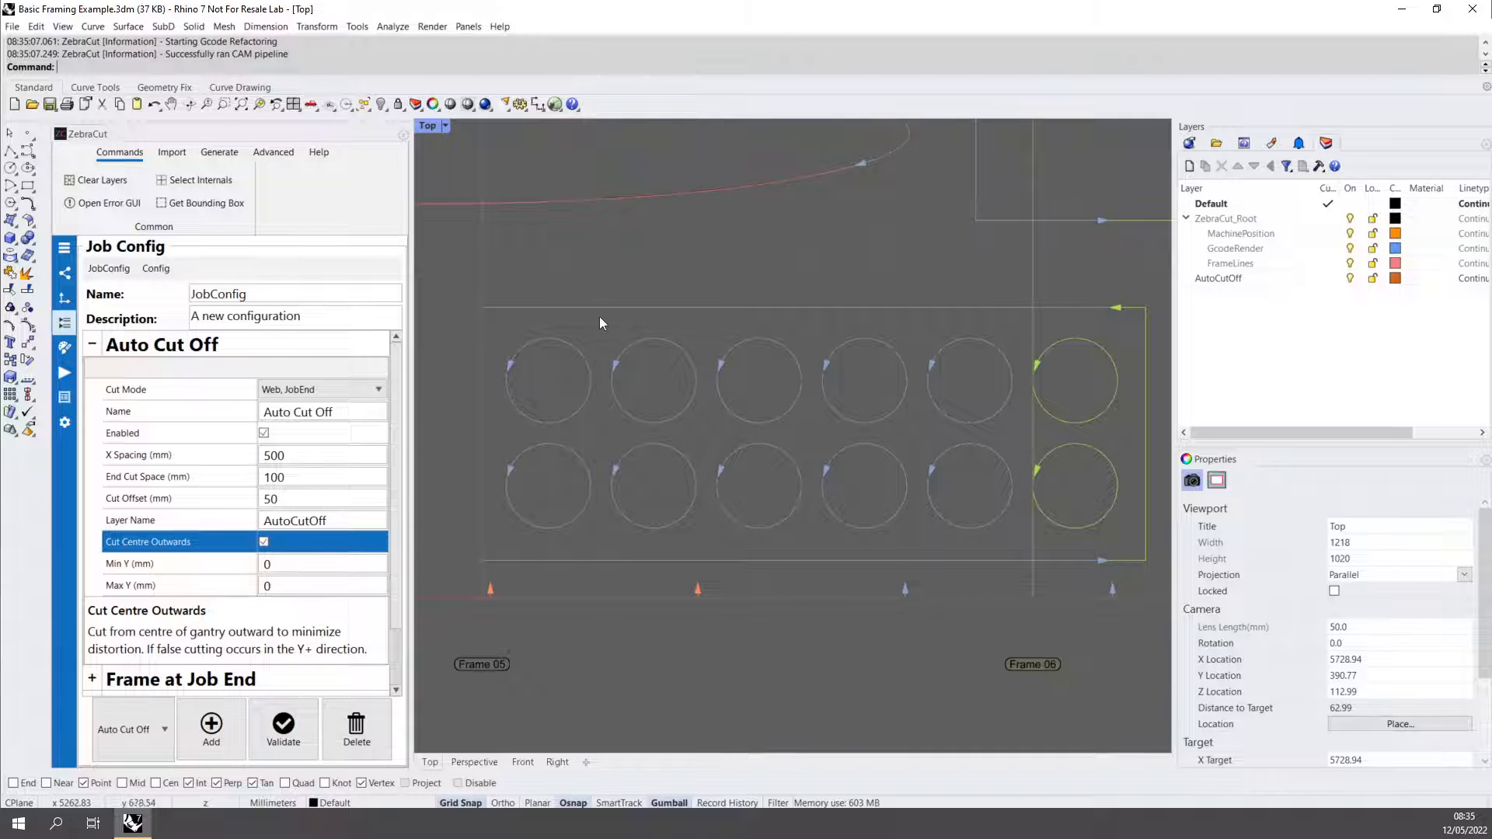
pyautogui.moveTo(535, 571); pyautogui.dragTo(676, 766, button='right')
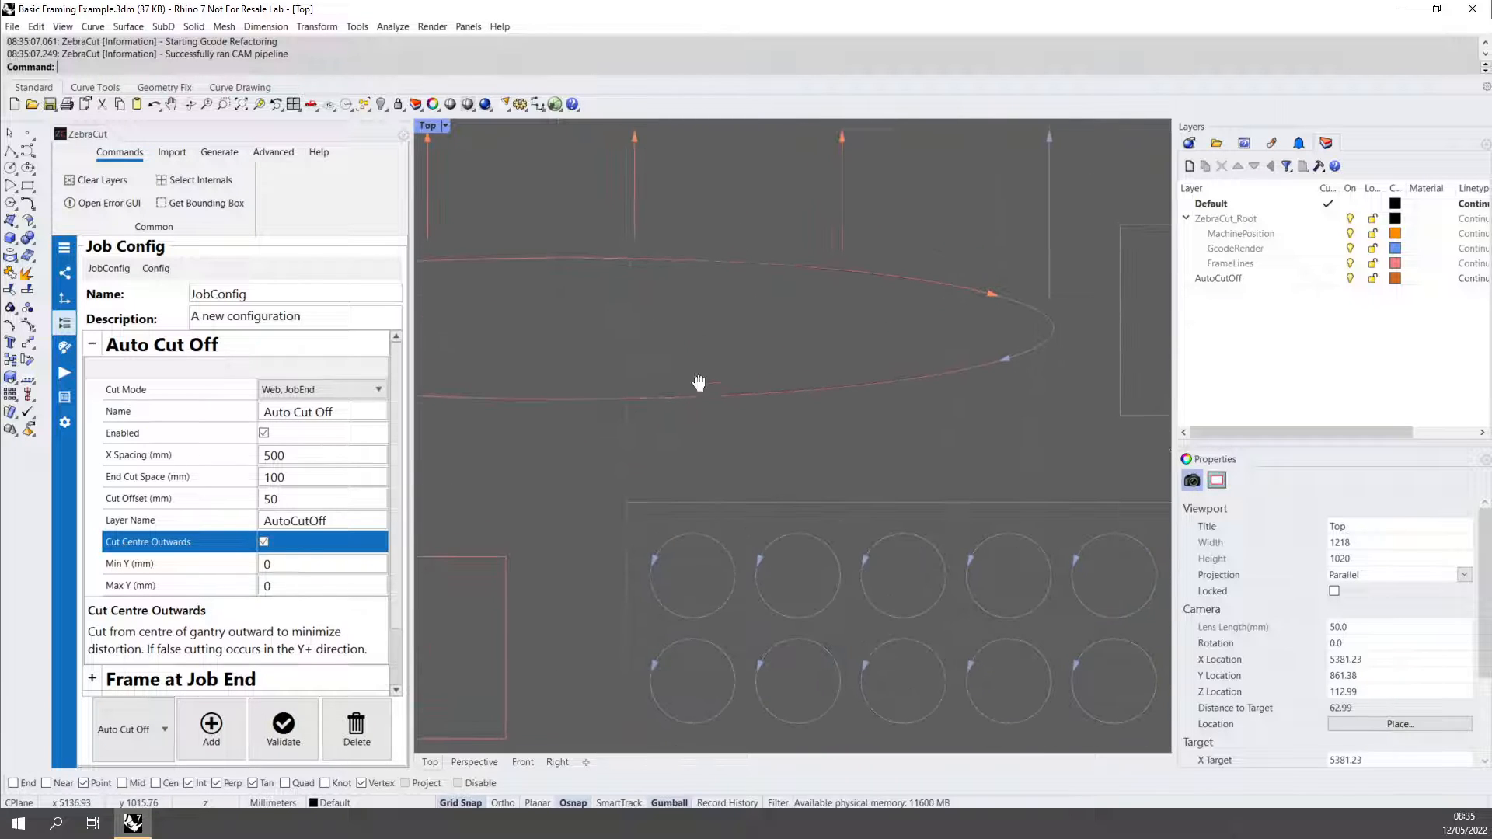
pyautogui.moveTo(699, 384); pyautogui.dragTo(726, 468, button='right')
pyautogui.click(65, 373)
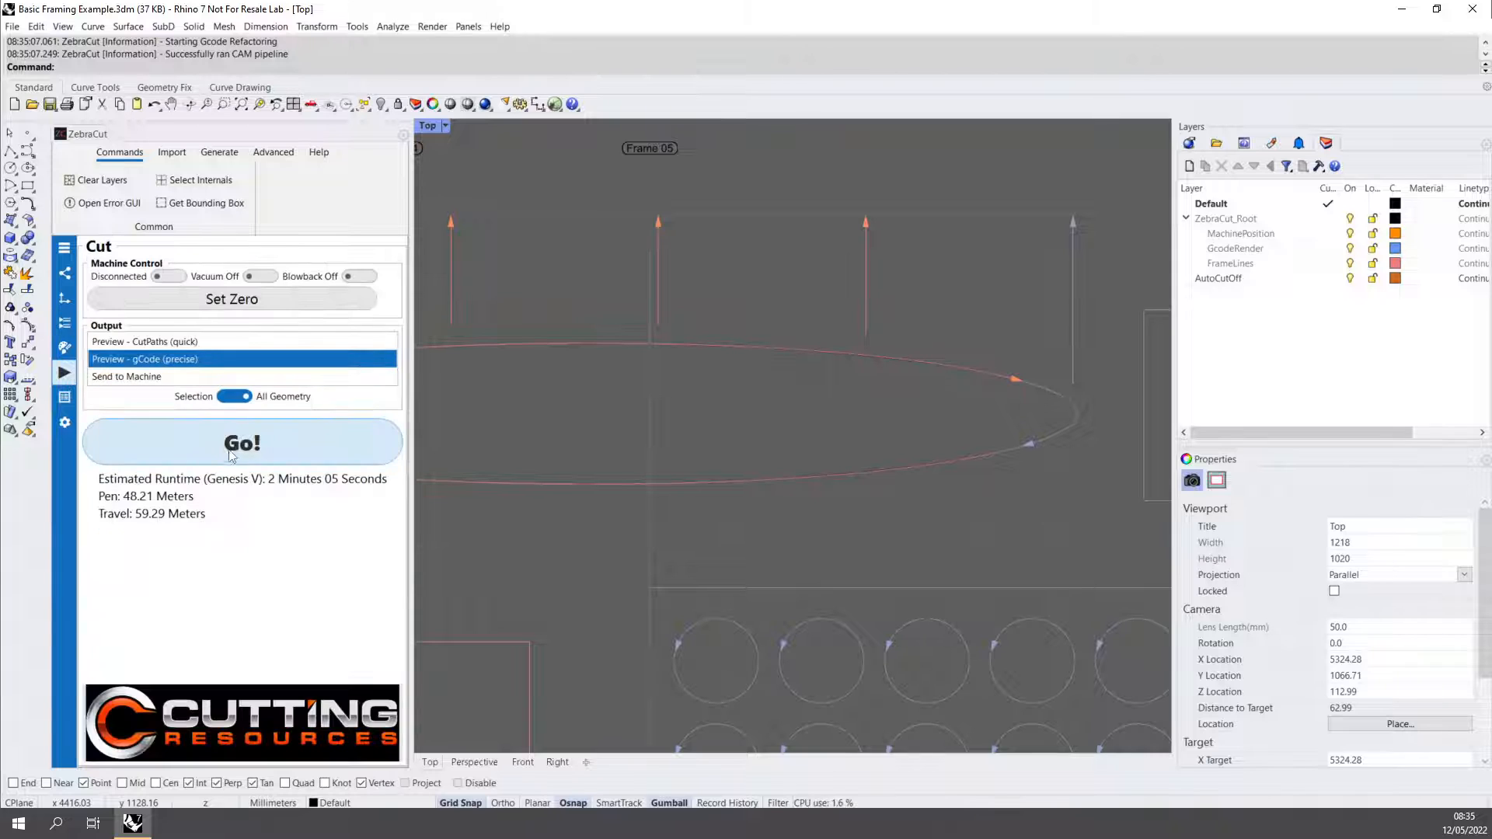
pyautogui.click(228, 451)
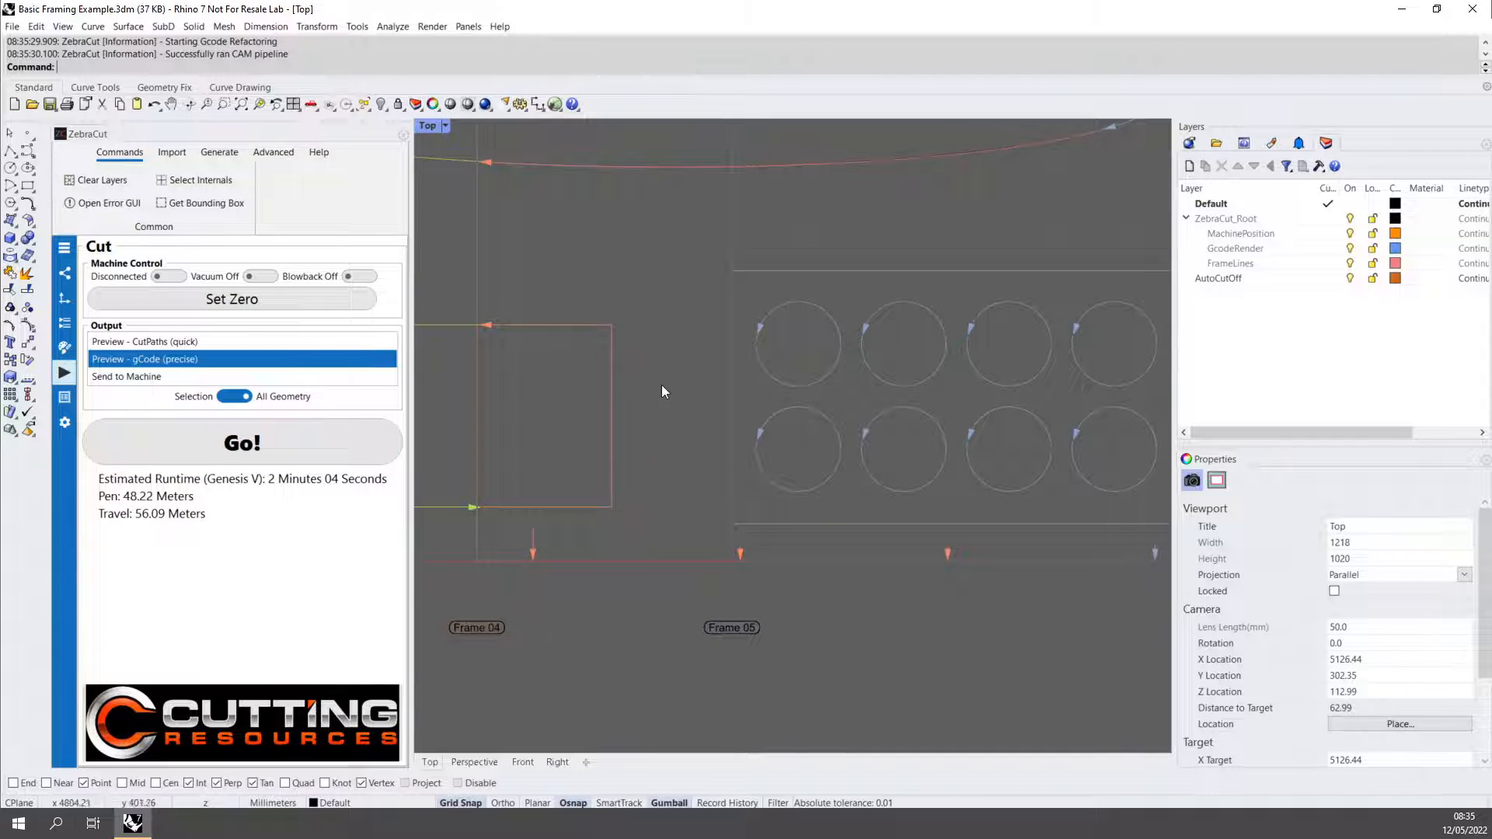
pyautogui.moveTo(660, 385); pyautogui.dragTo(677, 637, button='right')
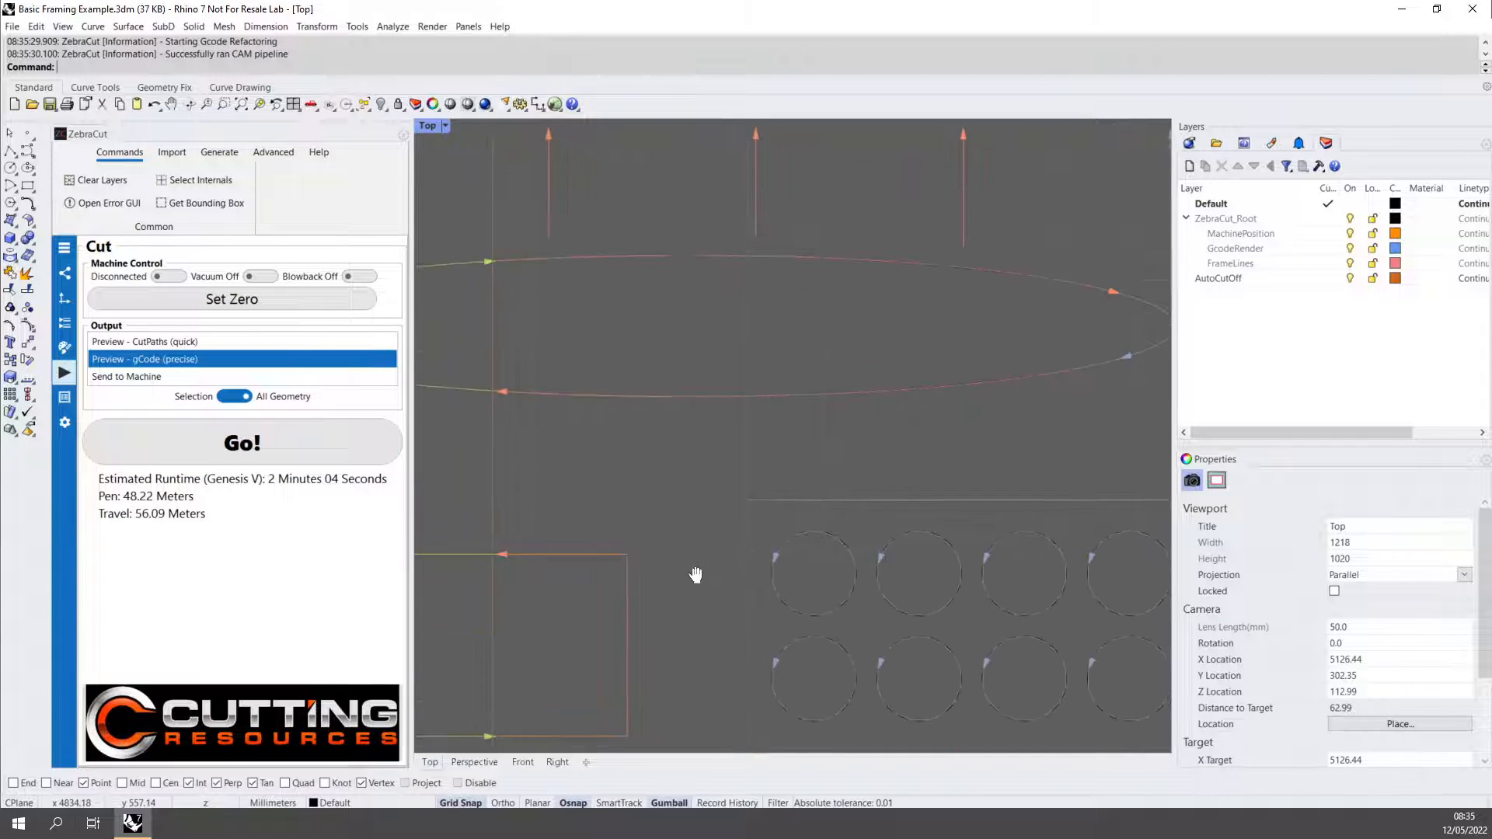
# Limit the Auto Cut Off lines to a Min Y of 200 mm and a Max Y of 1500 mm.
pyautogui.click(67, 327)
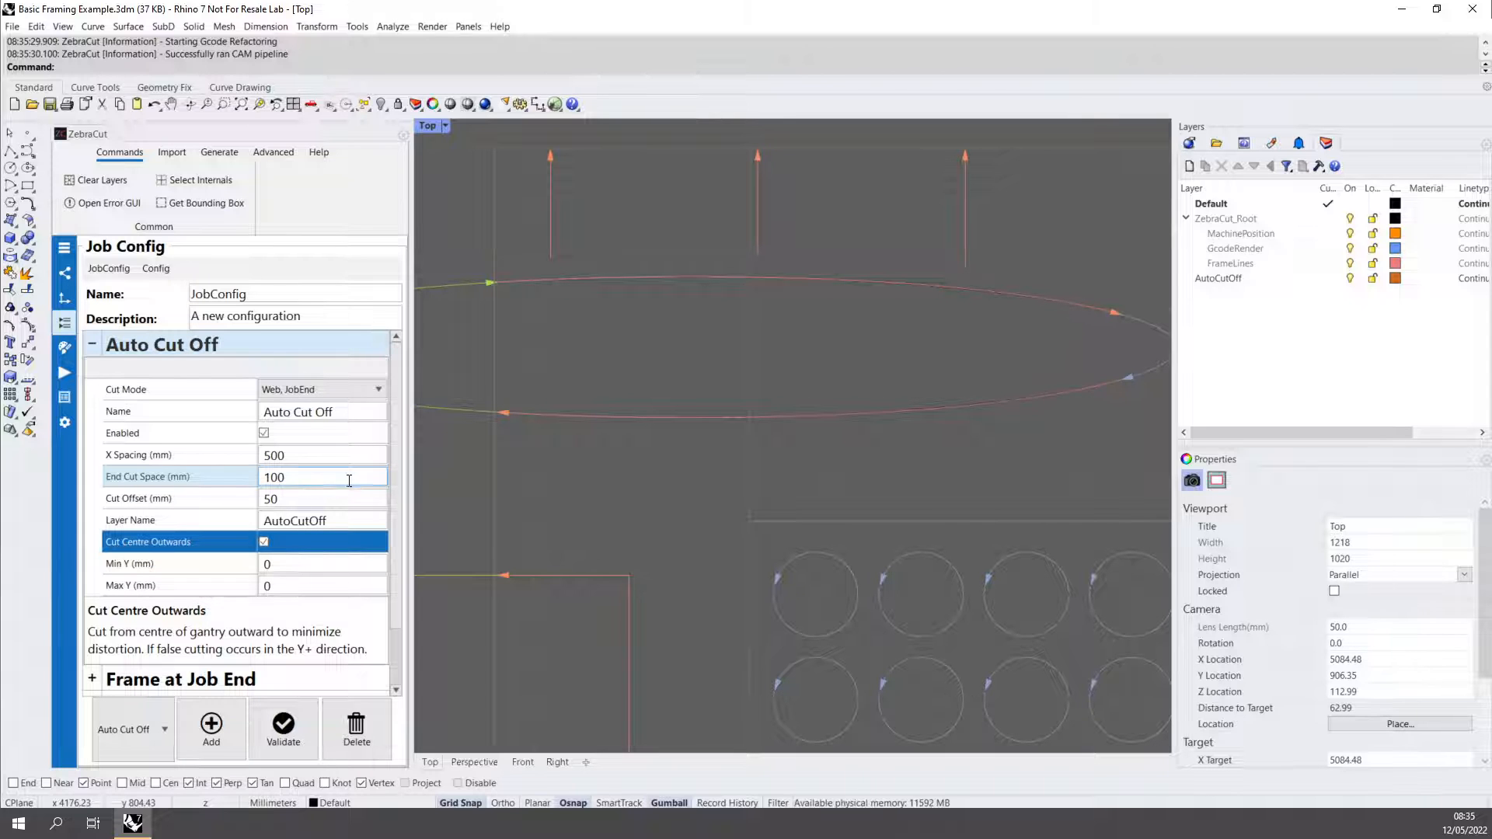
pyautogui.scroll(-3, 651, 465)
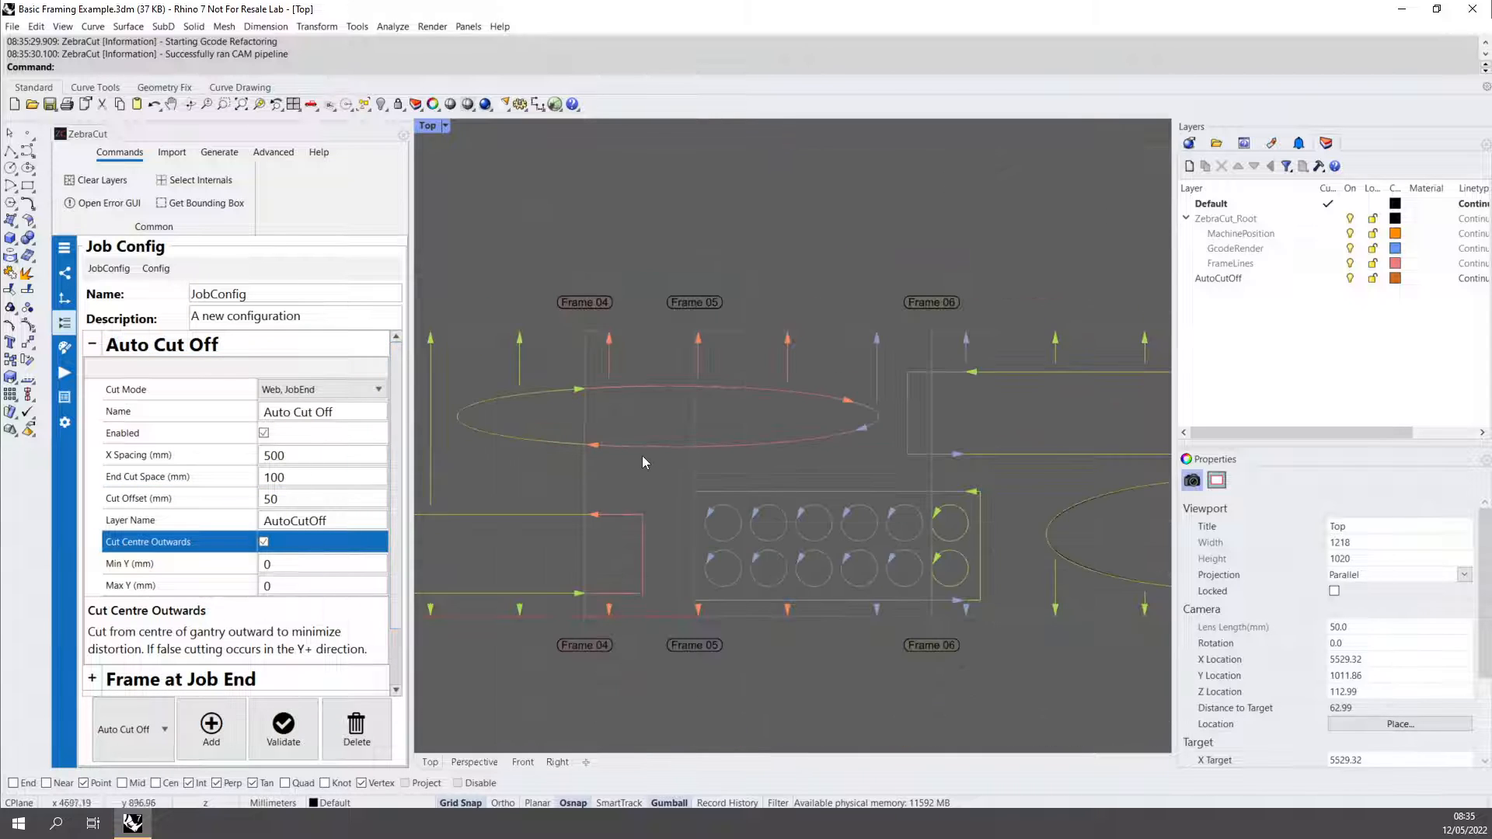
pyautogui.moveTo(602, 488); pyautogui.dragTo(810, 486, button='right')
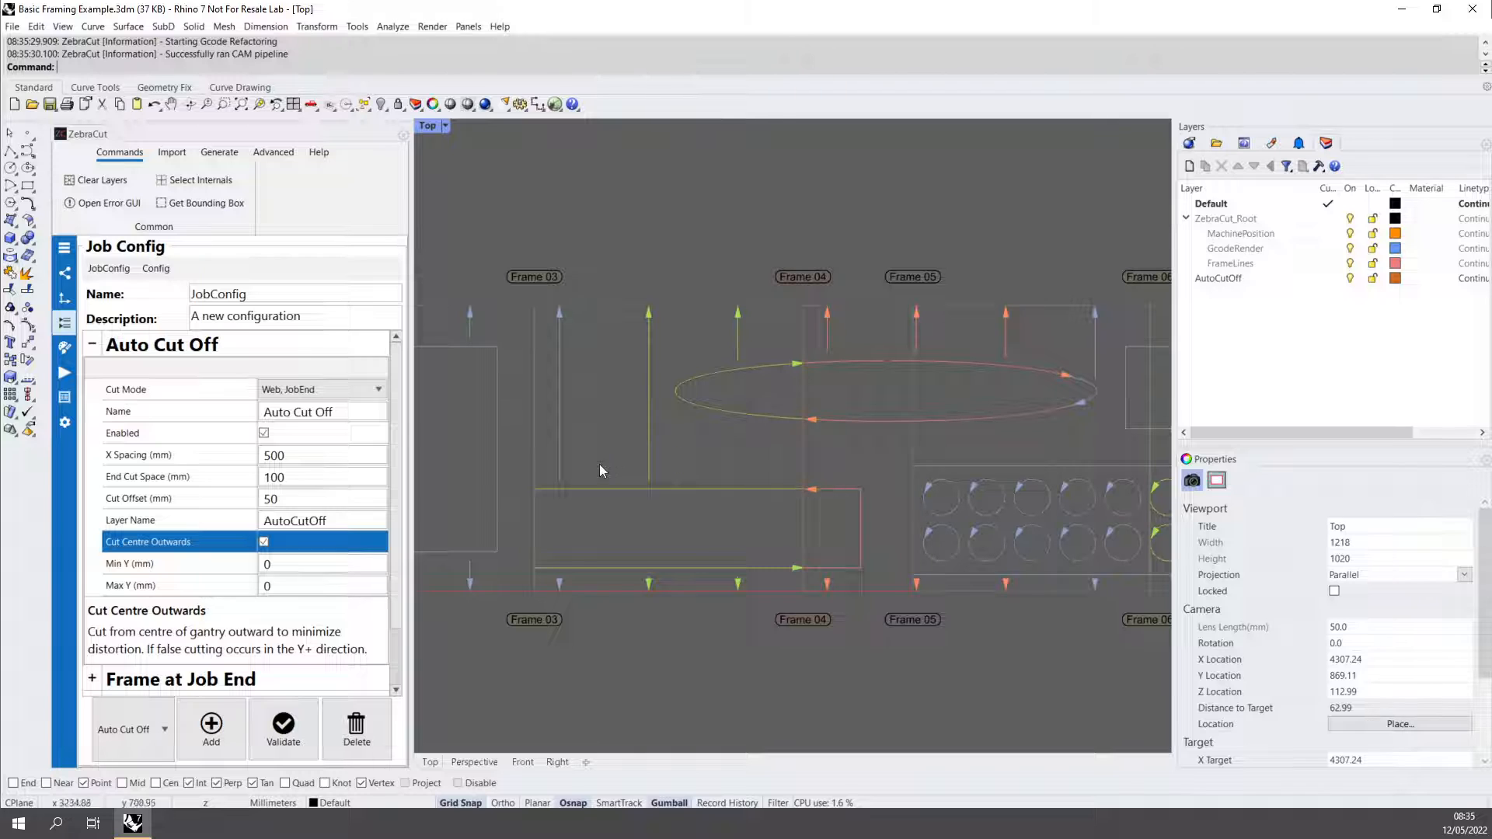
pyautogui.moveTo(527, 476); pyautogui.dragTo(763, 466, button='right')
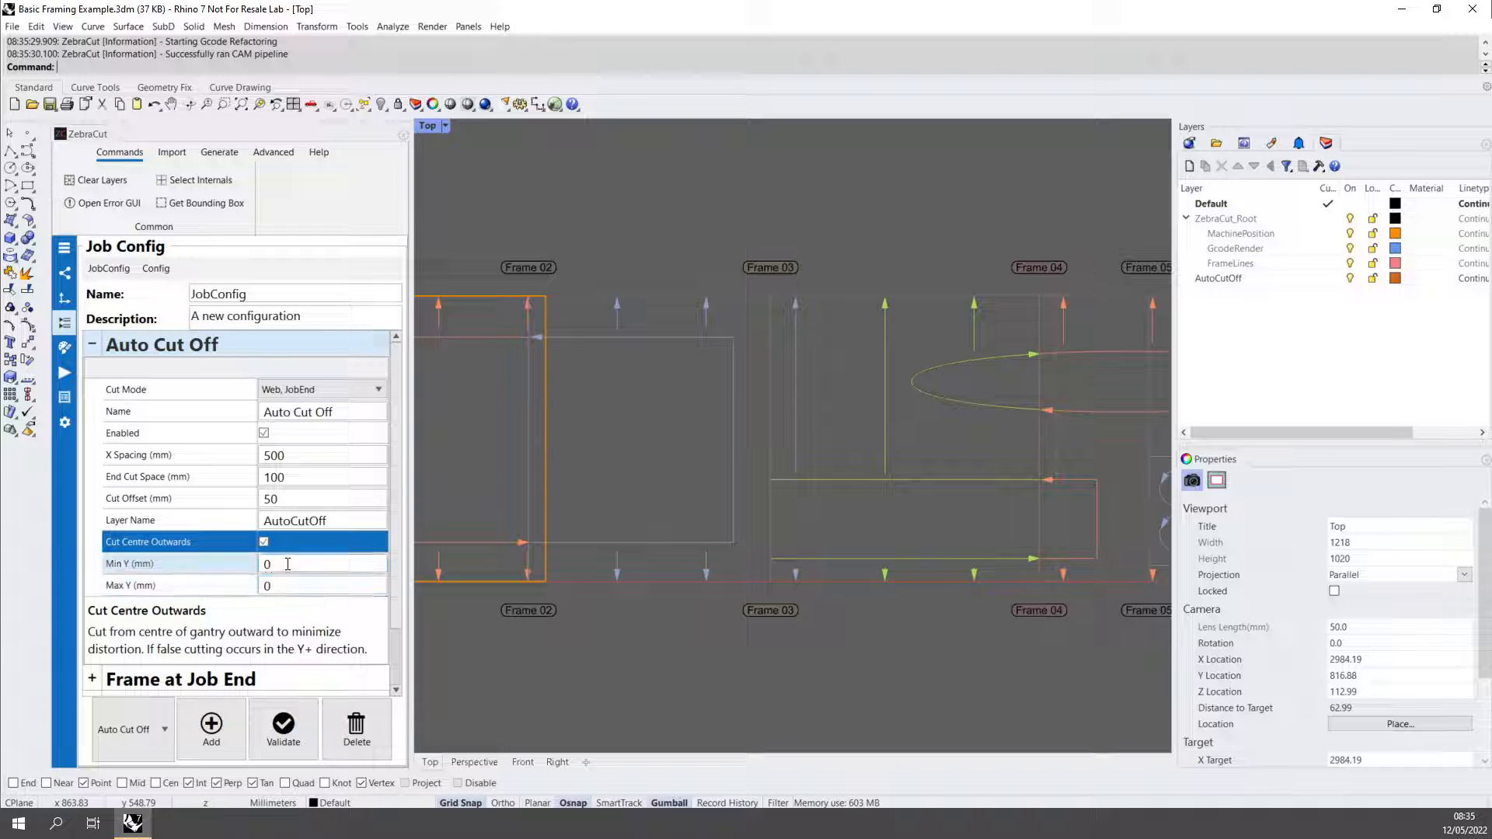
pyautogui.moveTo(510, 563); pyautogui.dragTo(706, 538, button='right')
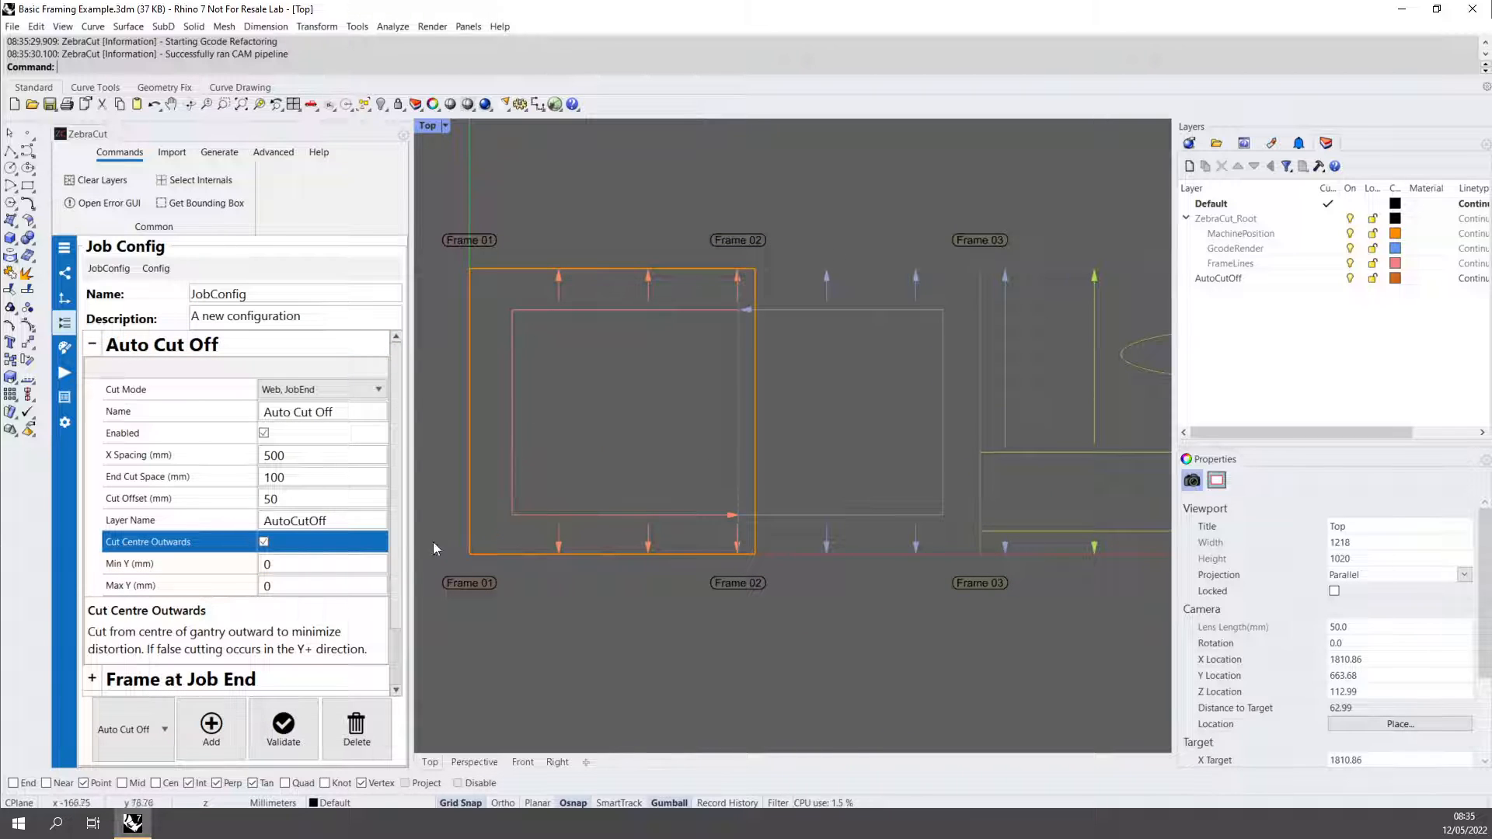
pyautogui.click(291, 566)
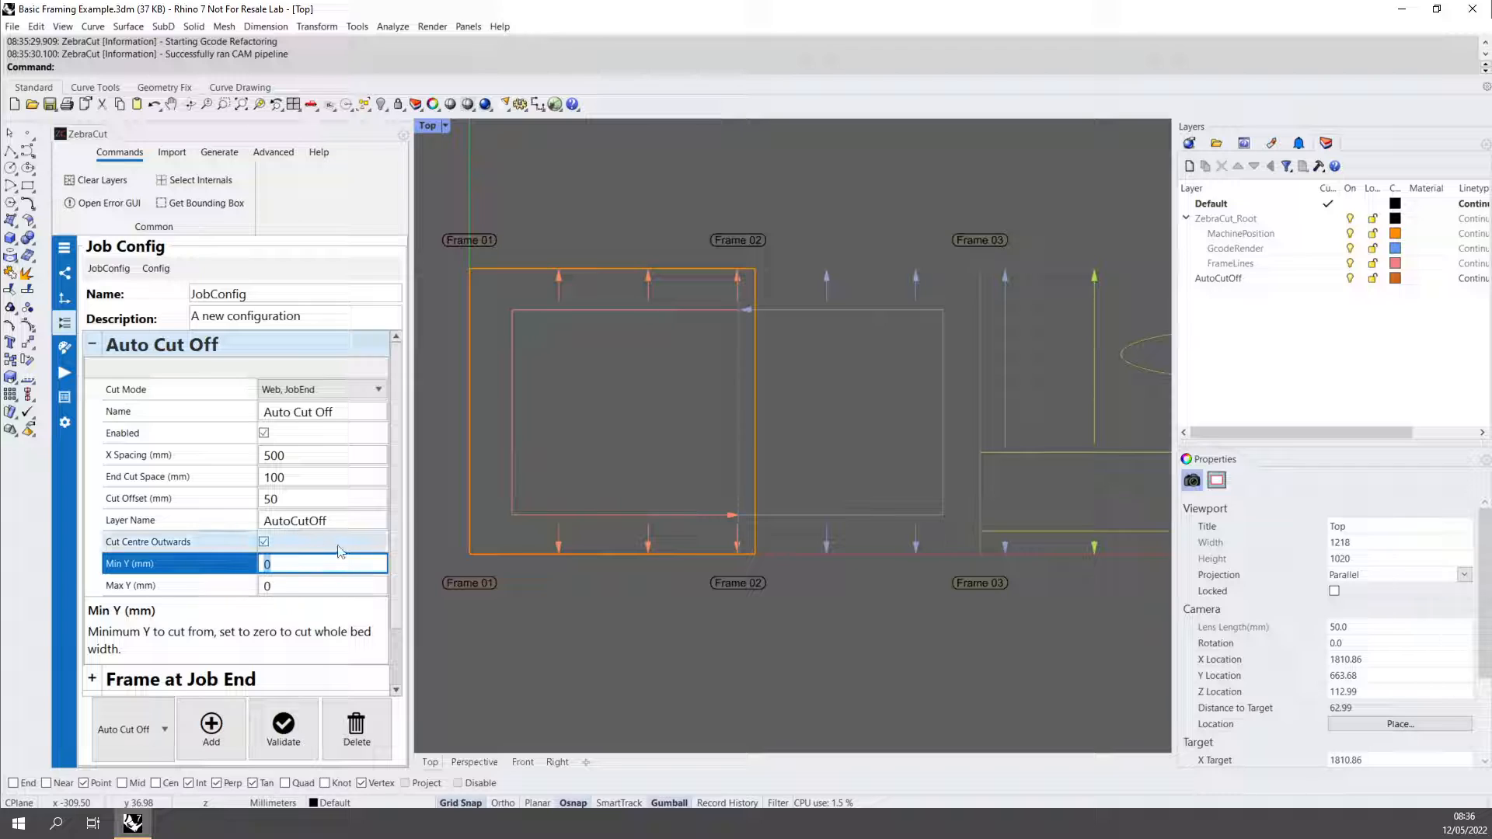
pyautogui.write('200')
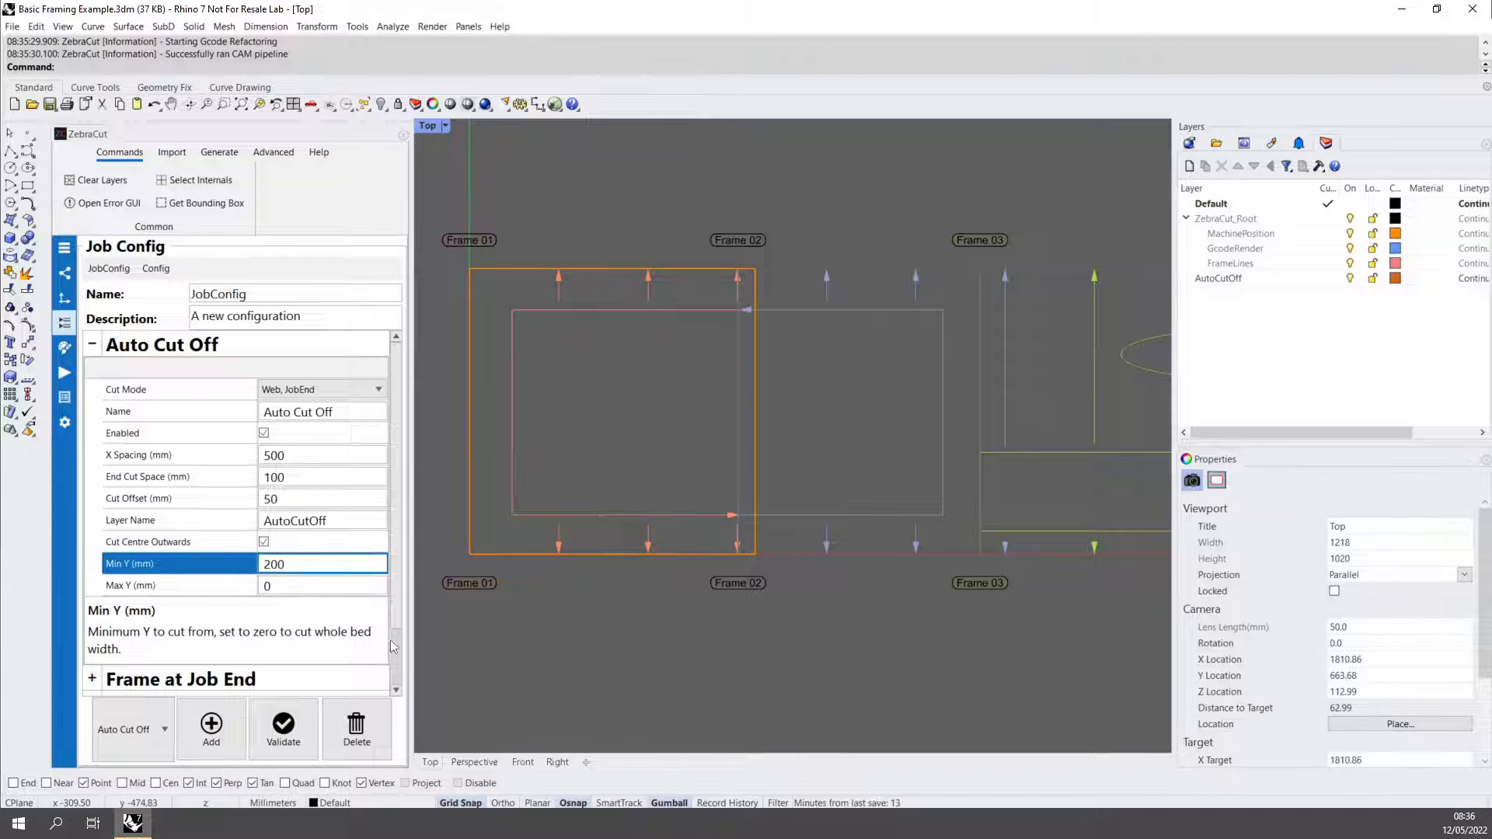
pyautogui.click(315, 588)
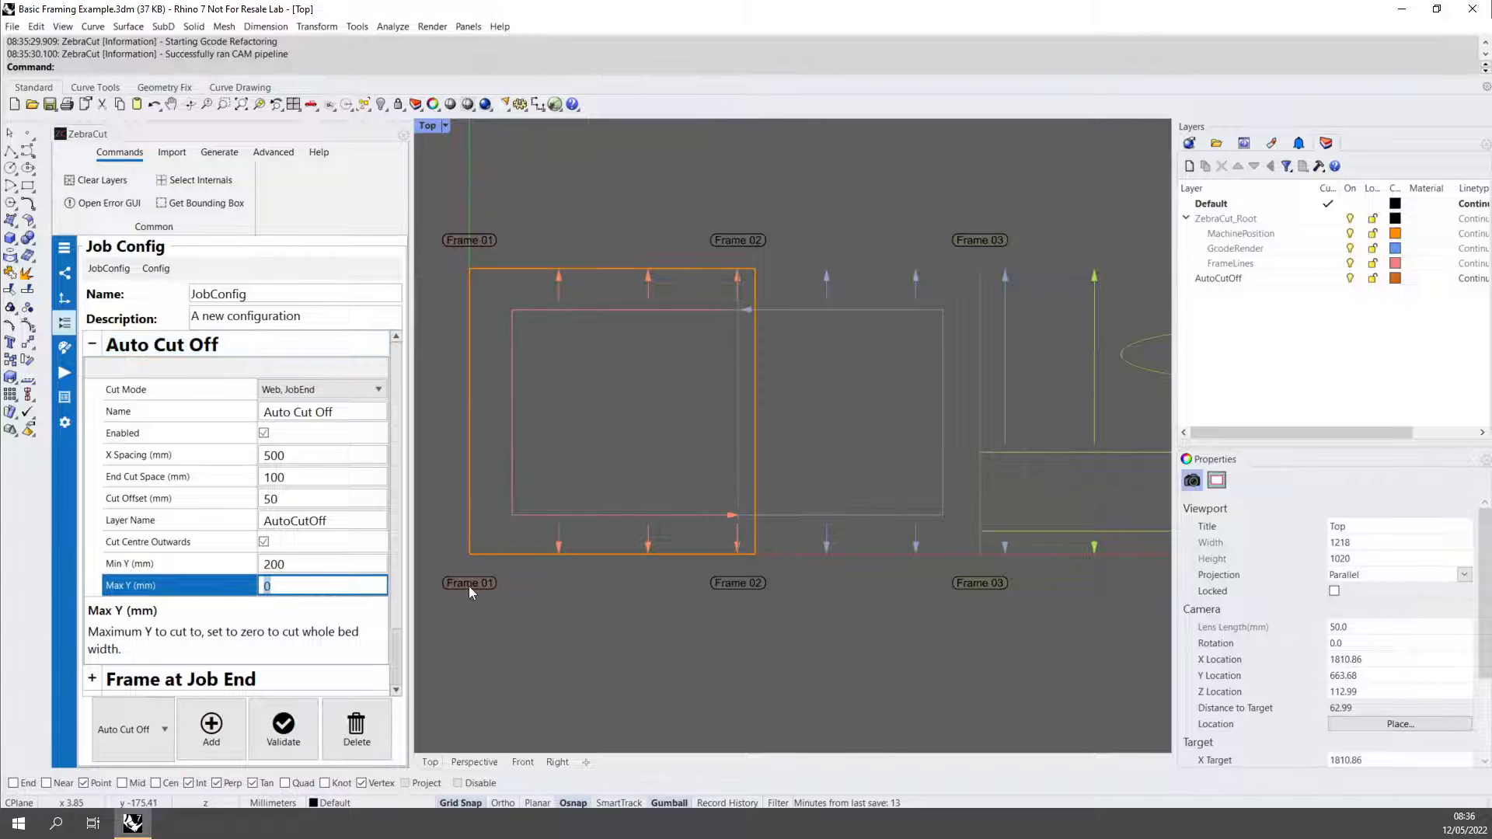
pyautogui.write('1500')
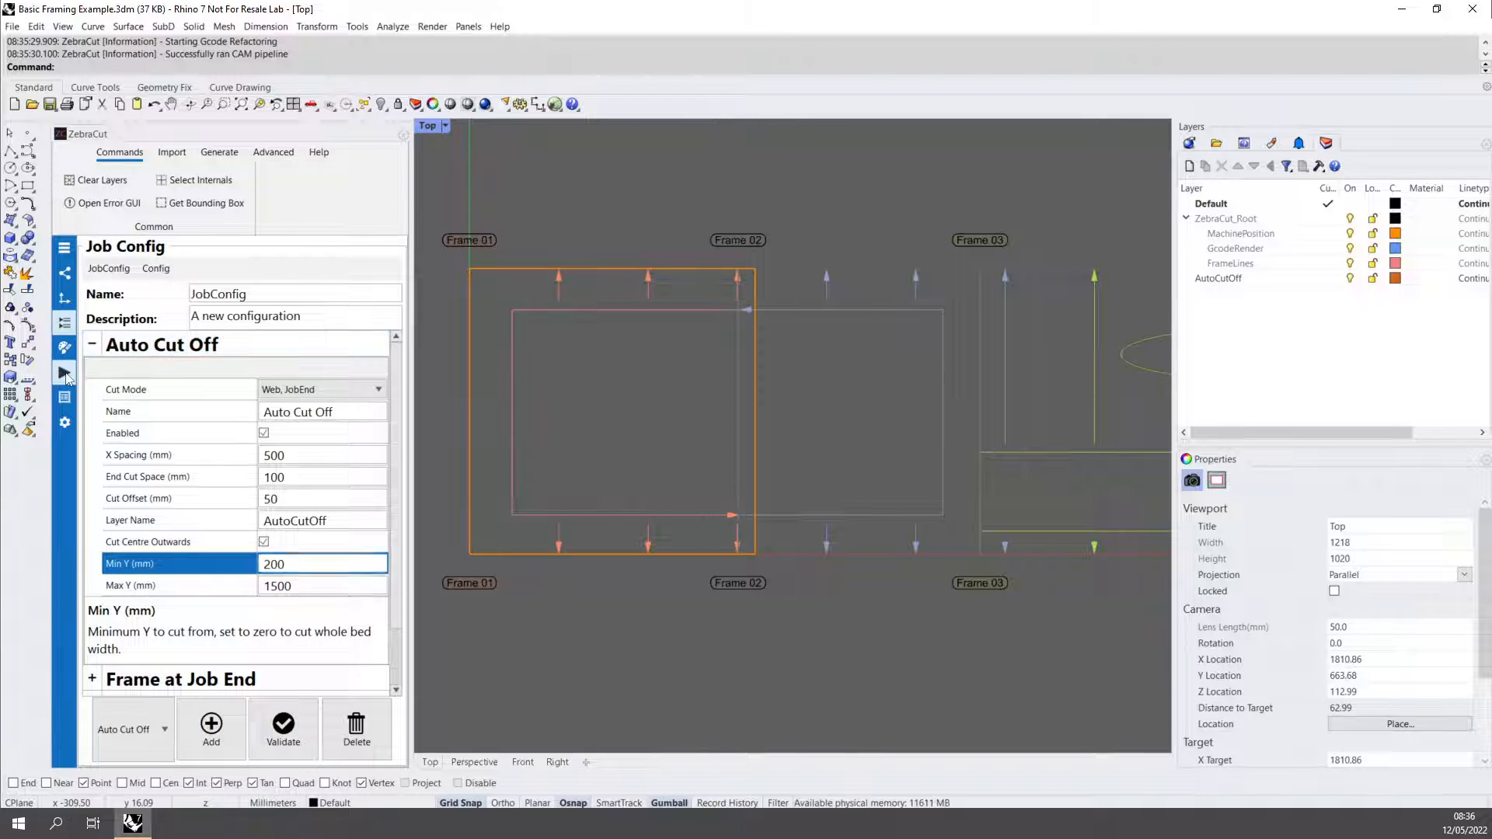
# Rerun the precise gCode preview and inspect the limited cut-off lines from the first frame to the final ellipse.
pyautogui.click(65, 373)
pyautogui.click(243, 442)
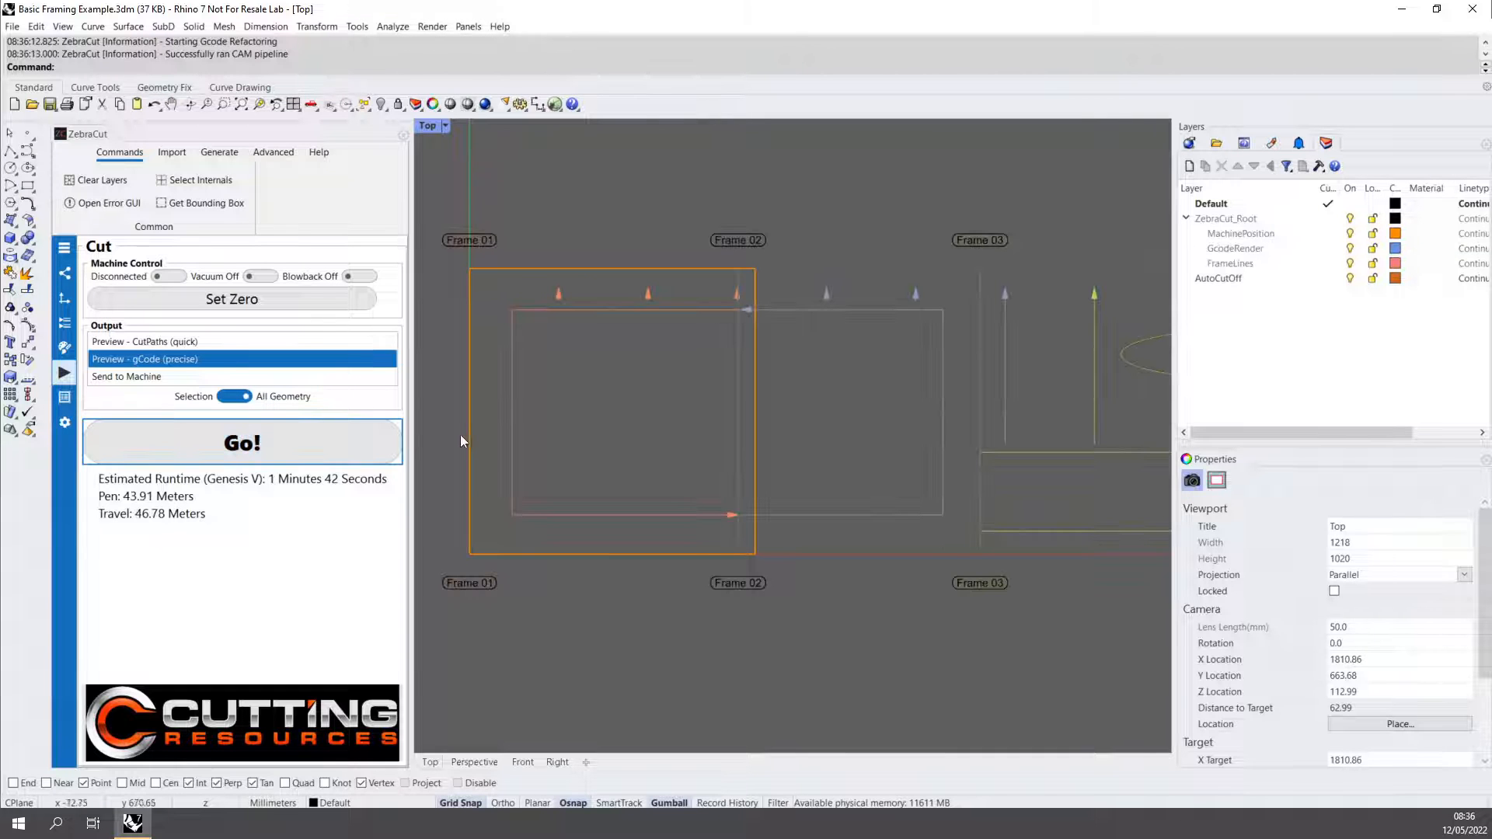
pyautogui.moveTo(650, 428); pyautogui.dragTo(497, 404, button='right')
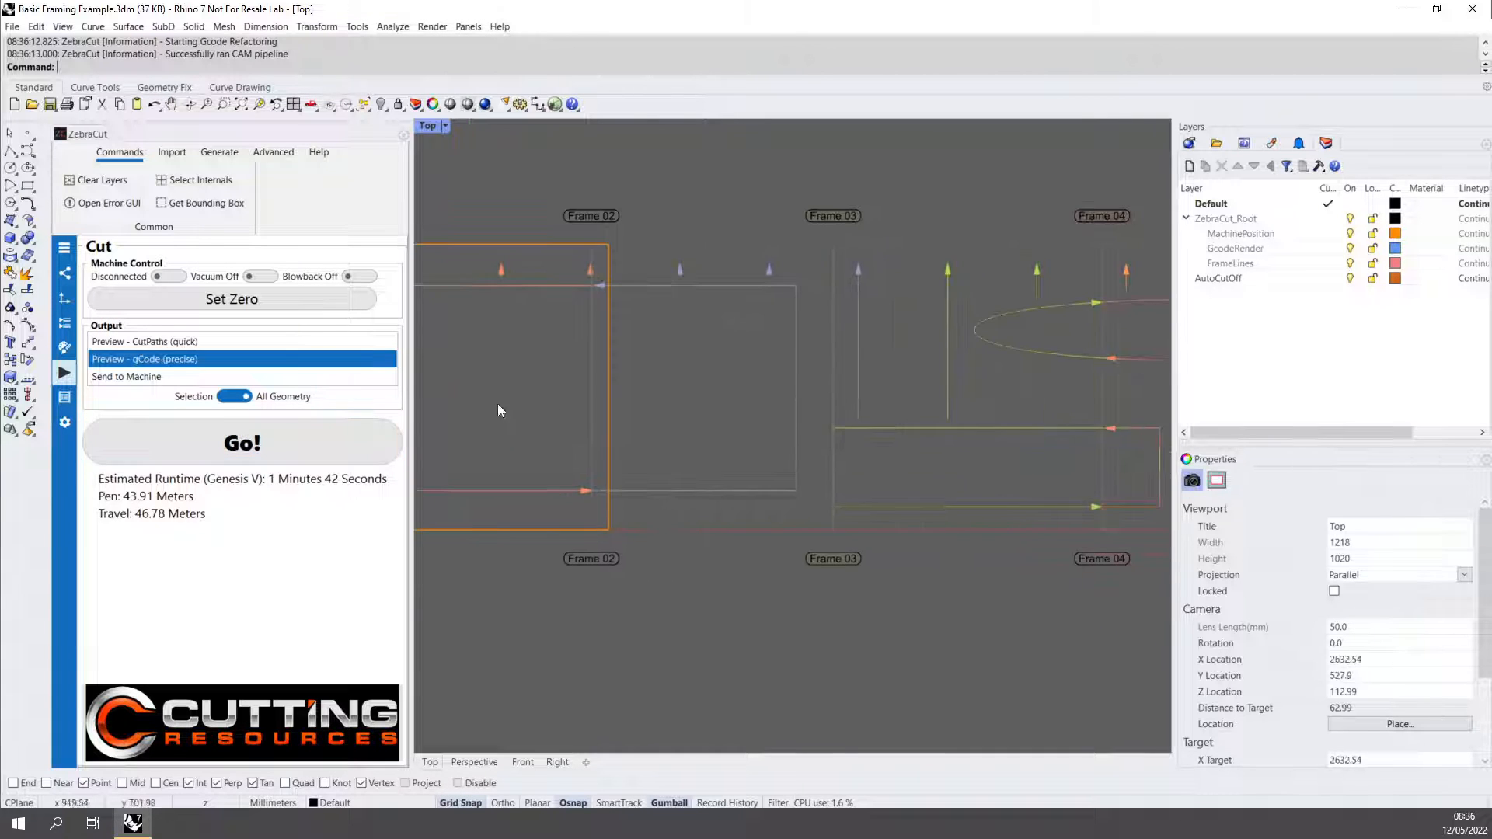
pyautogui.moveTo(879, 435); pyautogui.dragTo(958, 448, button='right')
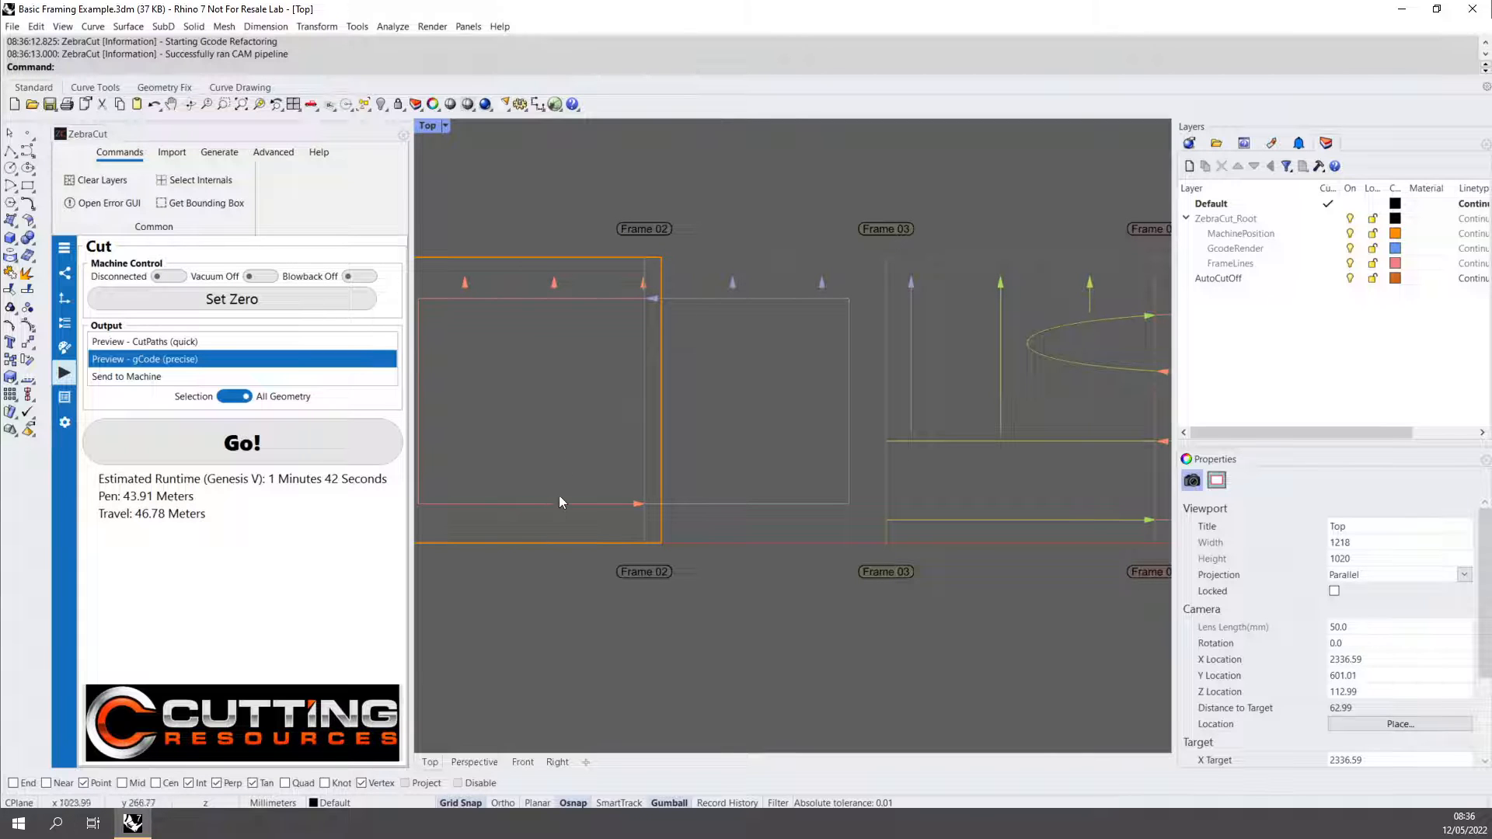
pyautogui.moveTo(979, 463); pyautogui.dragTo(715, 482, button='right')
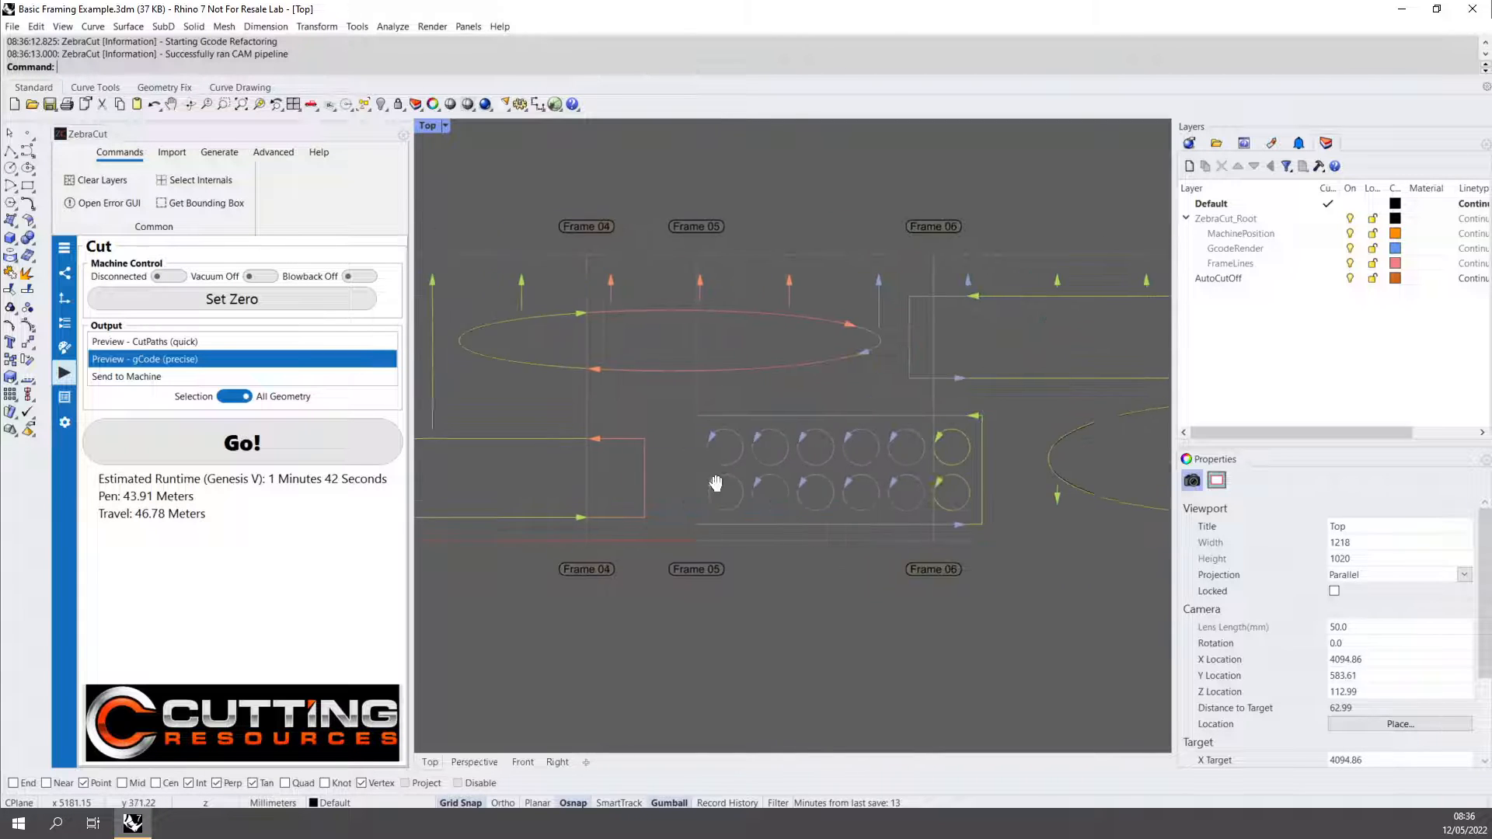
pyautogui.moveTo(937, 481); pyautogui.dragTo(696, 480, button='right')
pyautogui.moveTo(975, 500); pyautogui.dragTo(798, 491, button='right')
pyautogui.scroll(8, 642, 511)
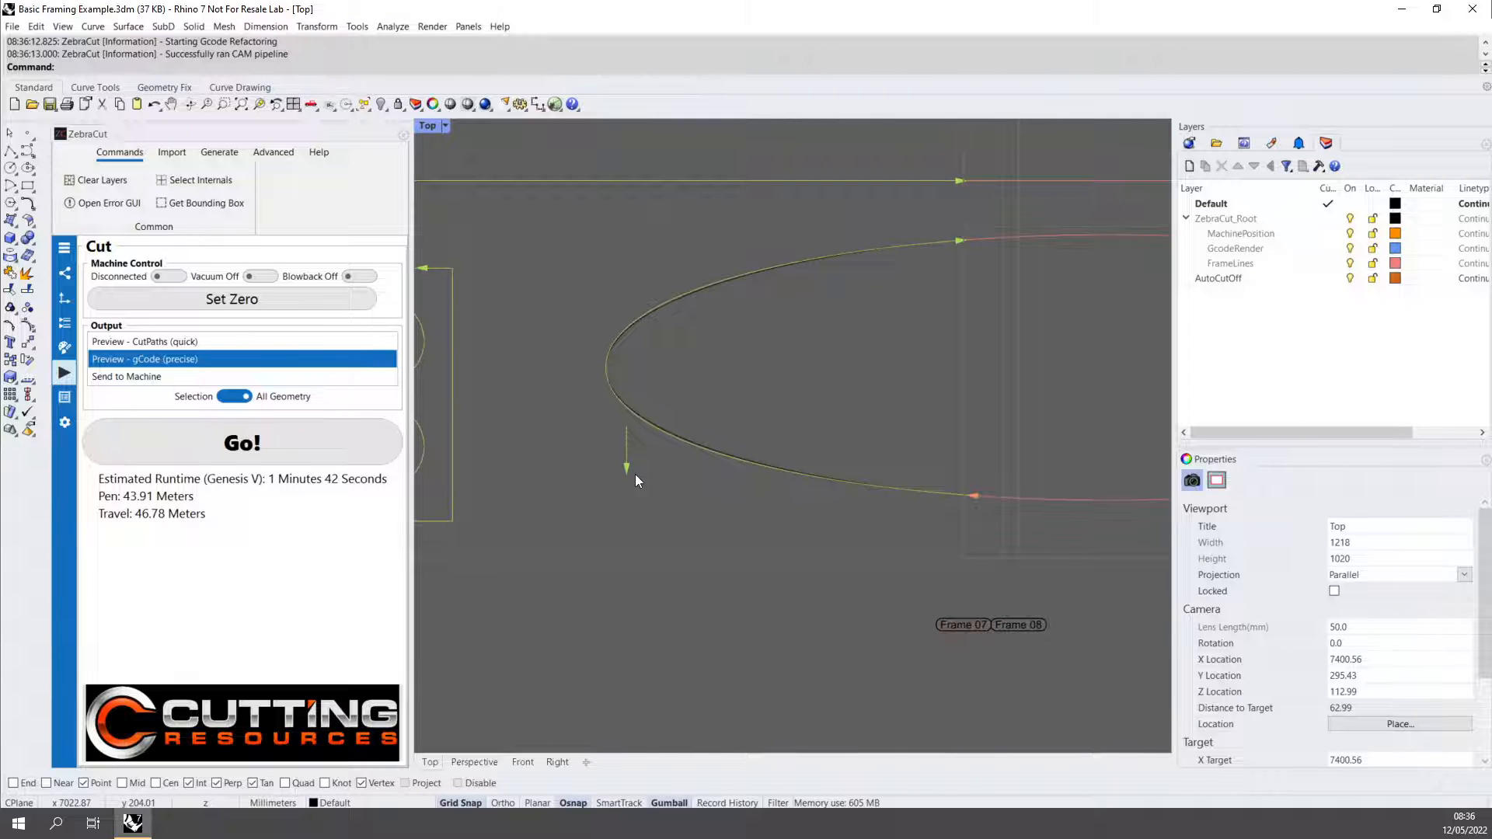
pyautogui.scroll(-8, 647, 436)
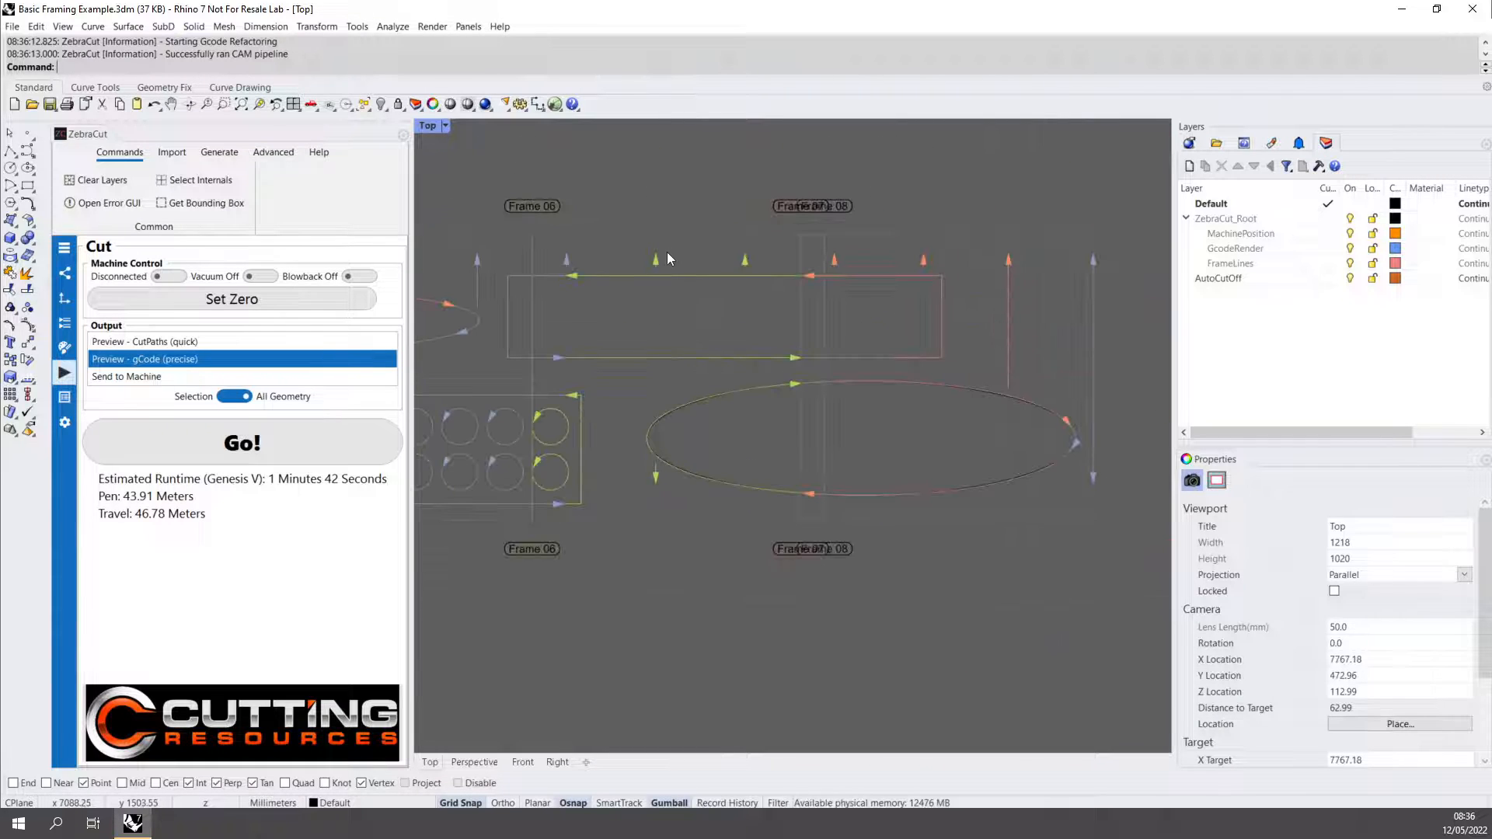
# Set the Auto Cut Off Min Y to 50 mm and rerun the precise gCode preview.
pyautogui.click(70, 331)
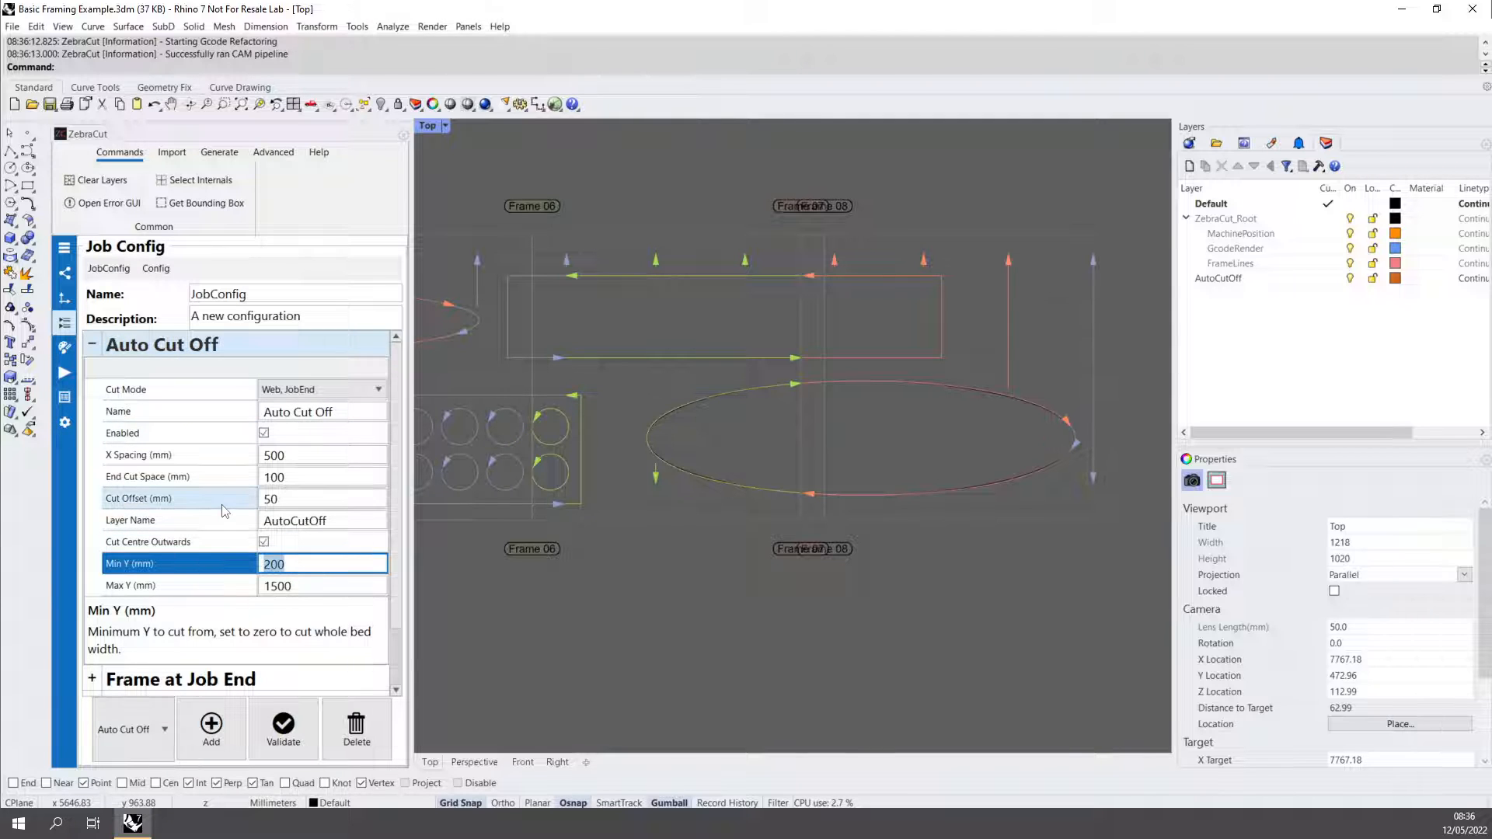
pyautogui.write('50')
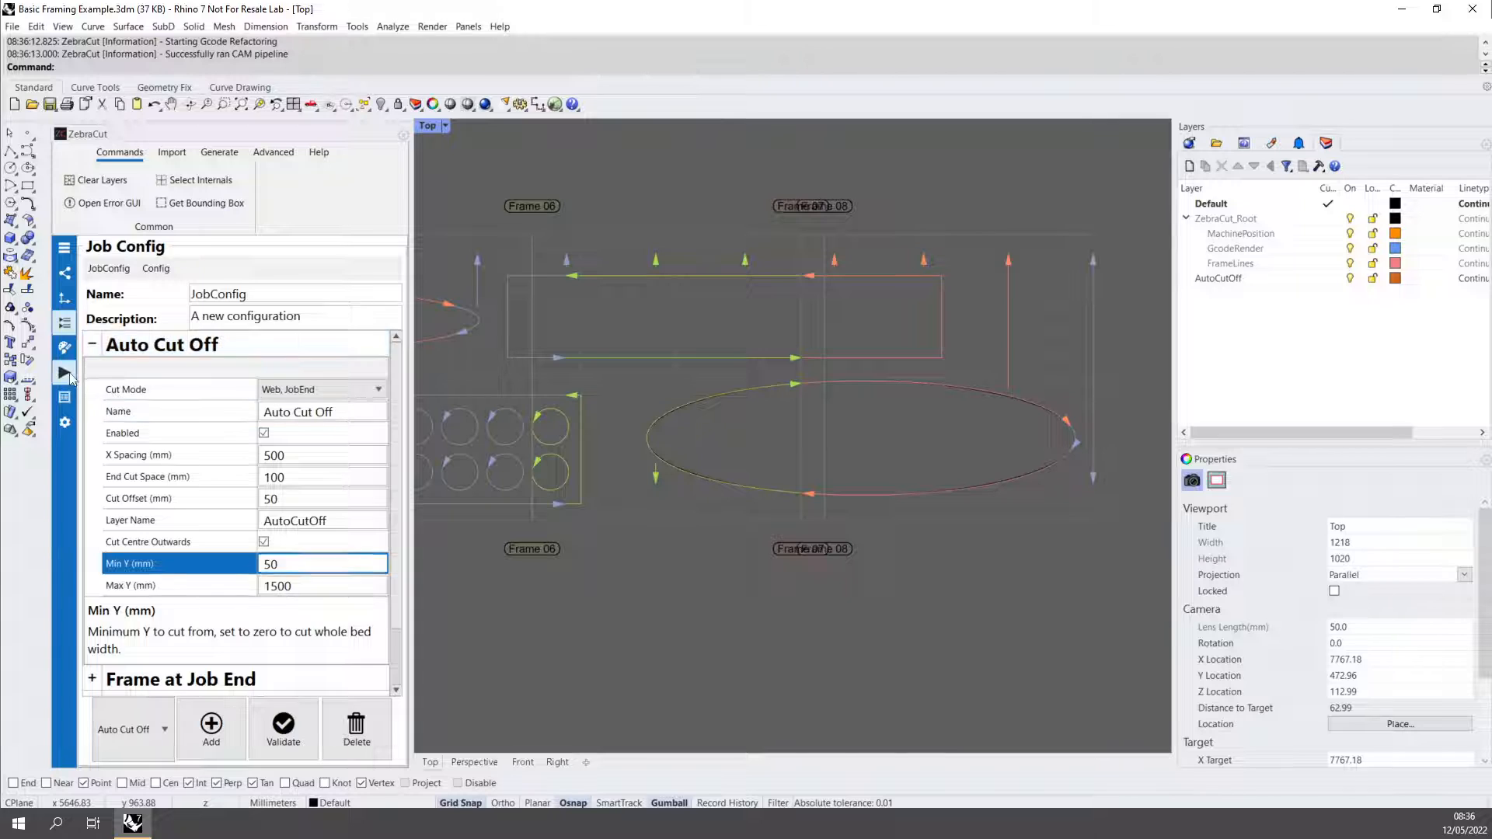
pyautogui.click(64, 374)
pyautogui.click(242, 443)
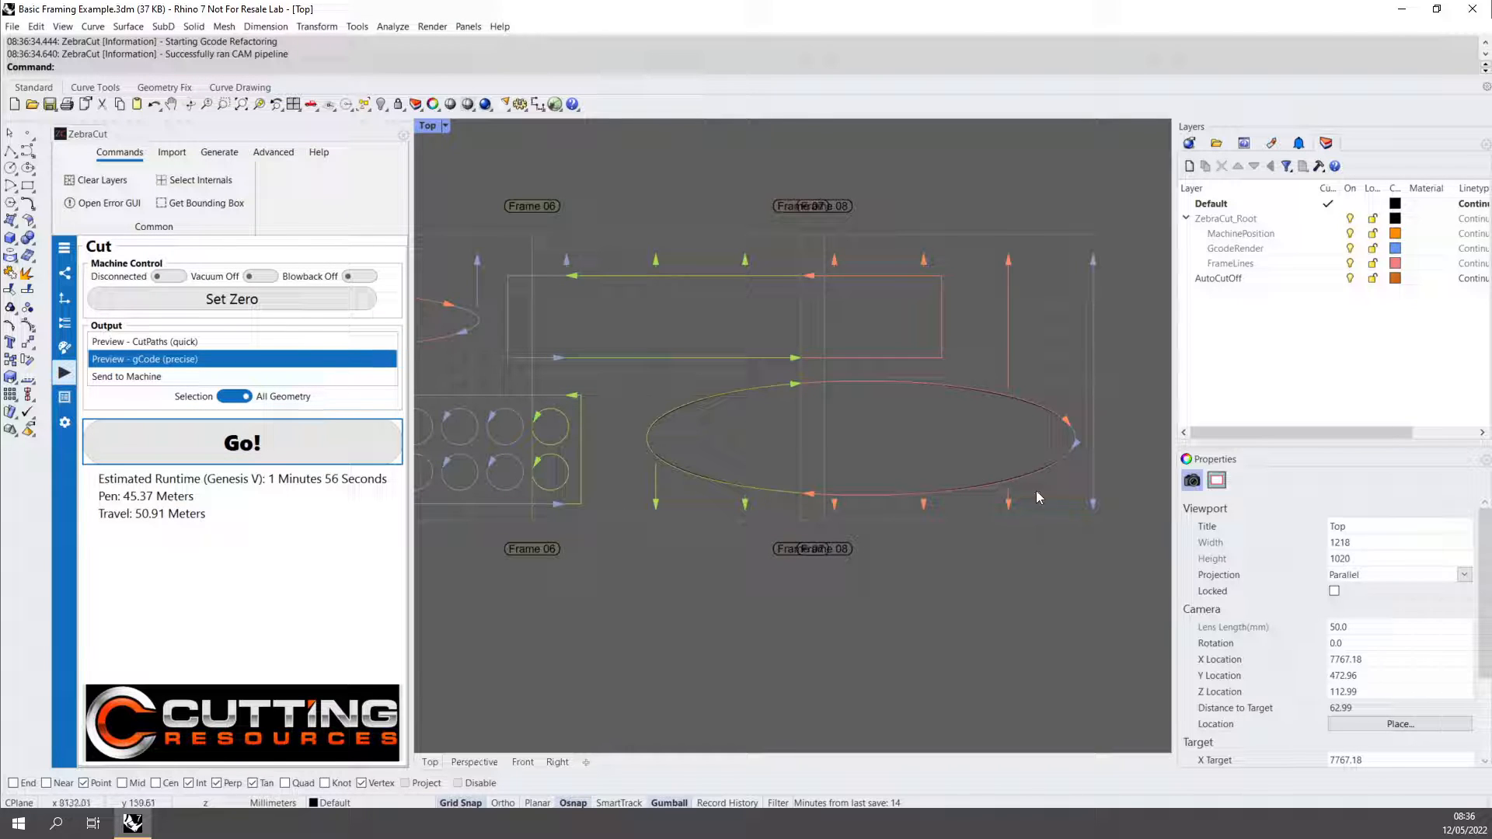
# Review the process assigned to the AutoCutOff layer and the available save, export, load and default options for the job config.
pyautogui.click(65, 348)
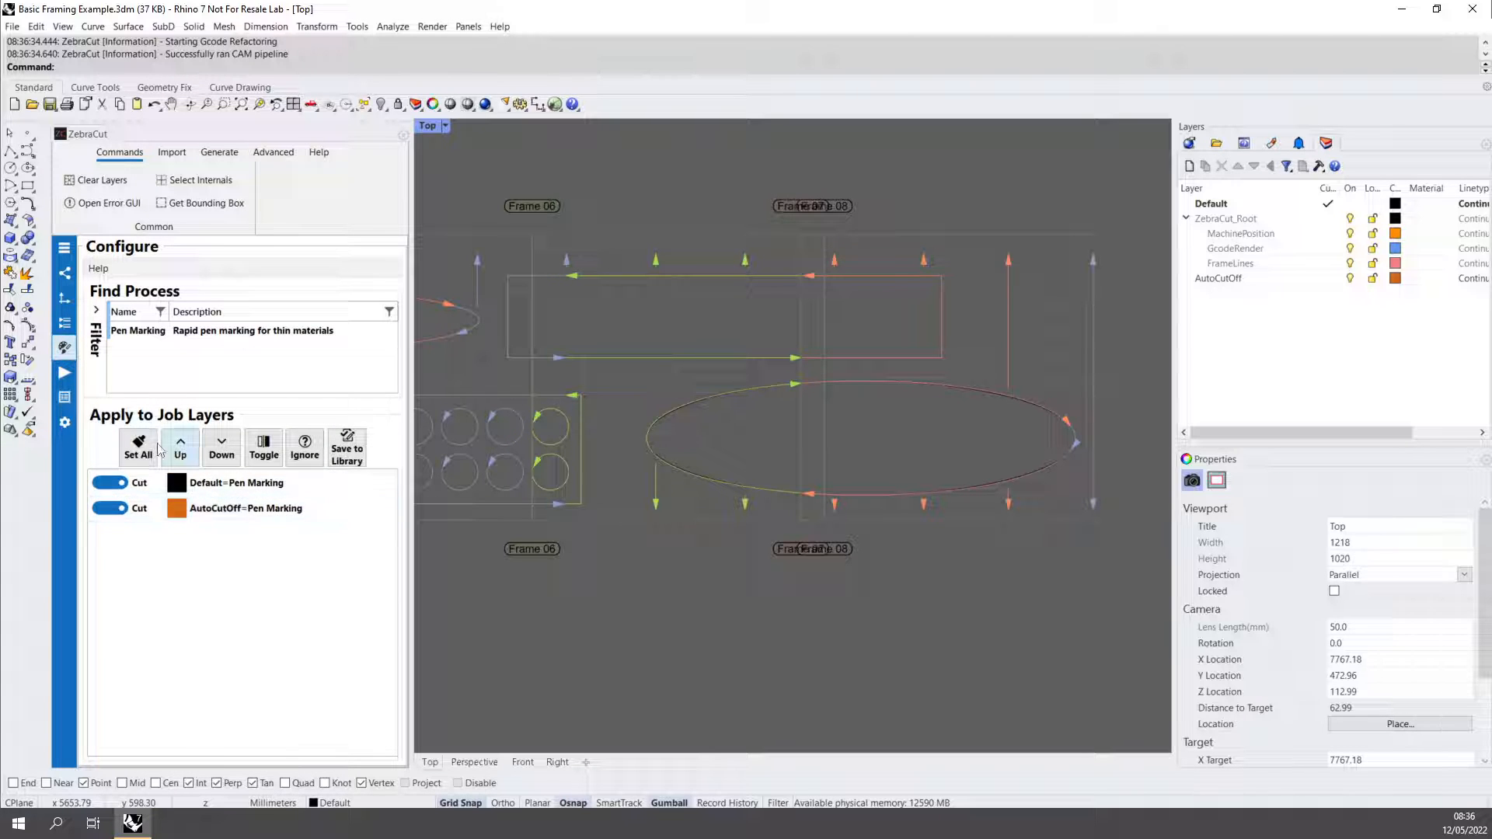
pyautogui.click(64, 373)
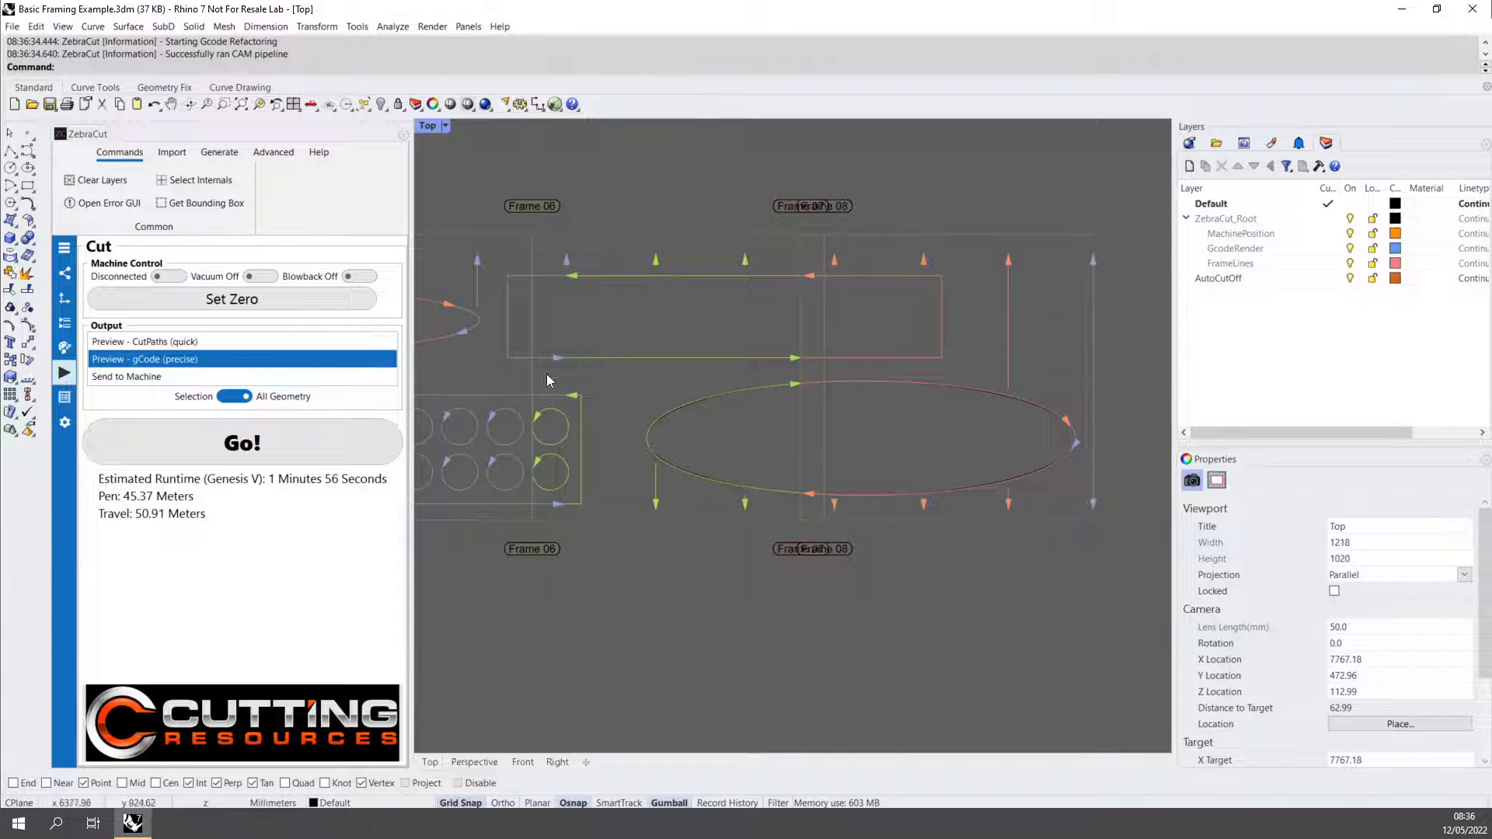
pyautogui.click(66, 324)
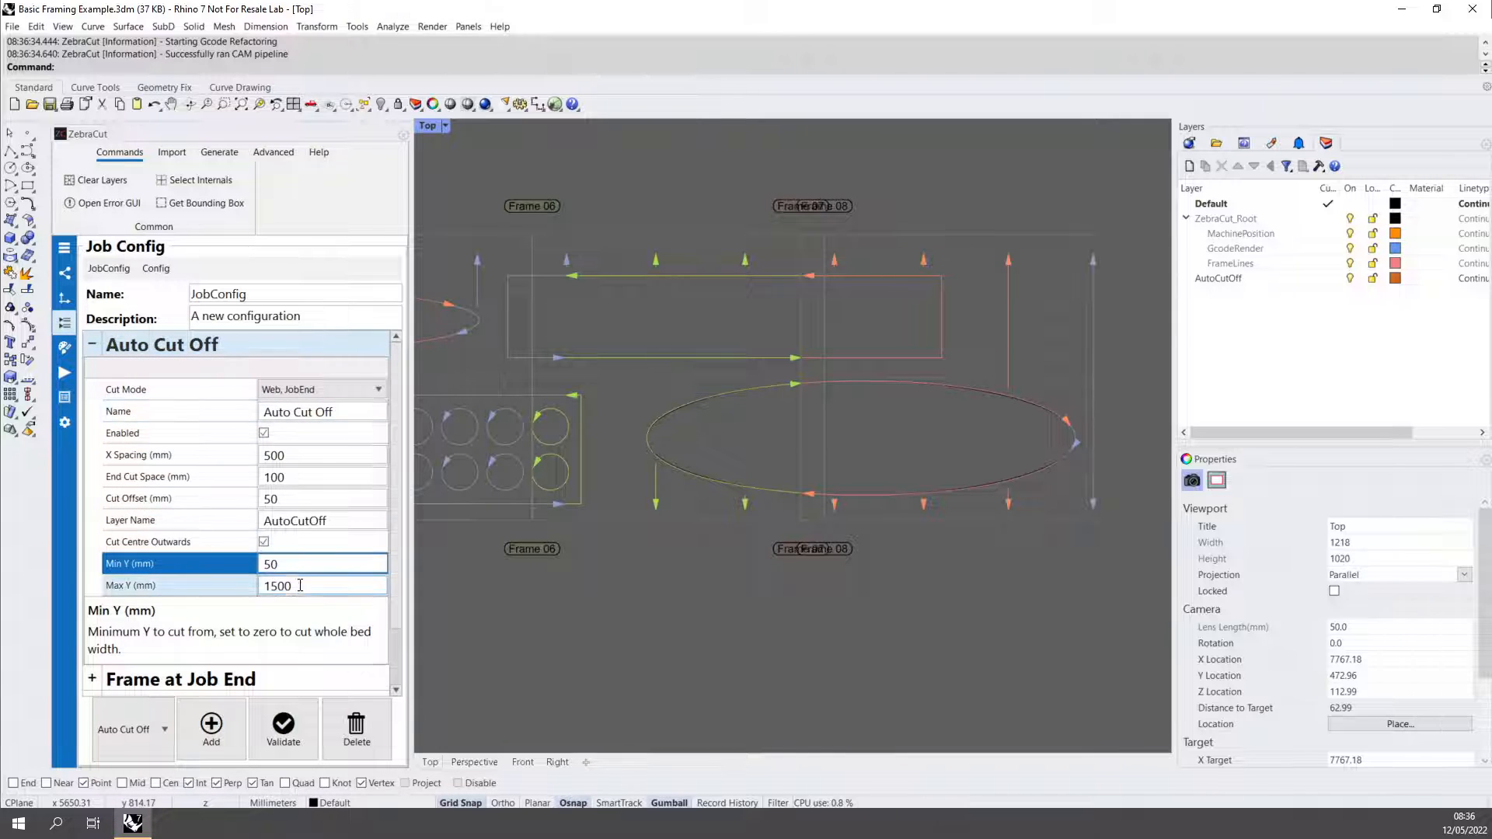
pyautogui.click(94, 350)
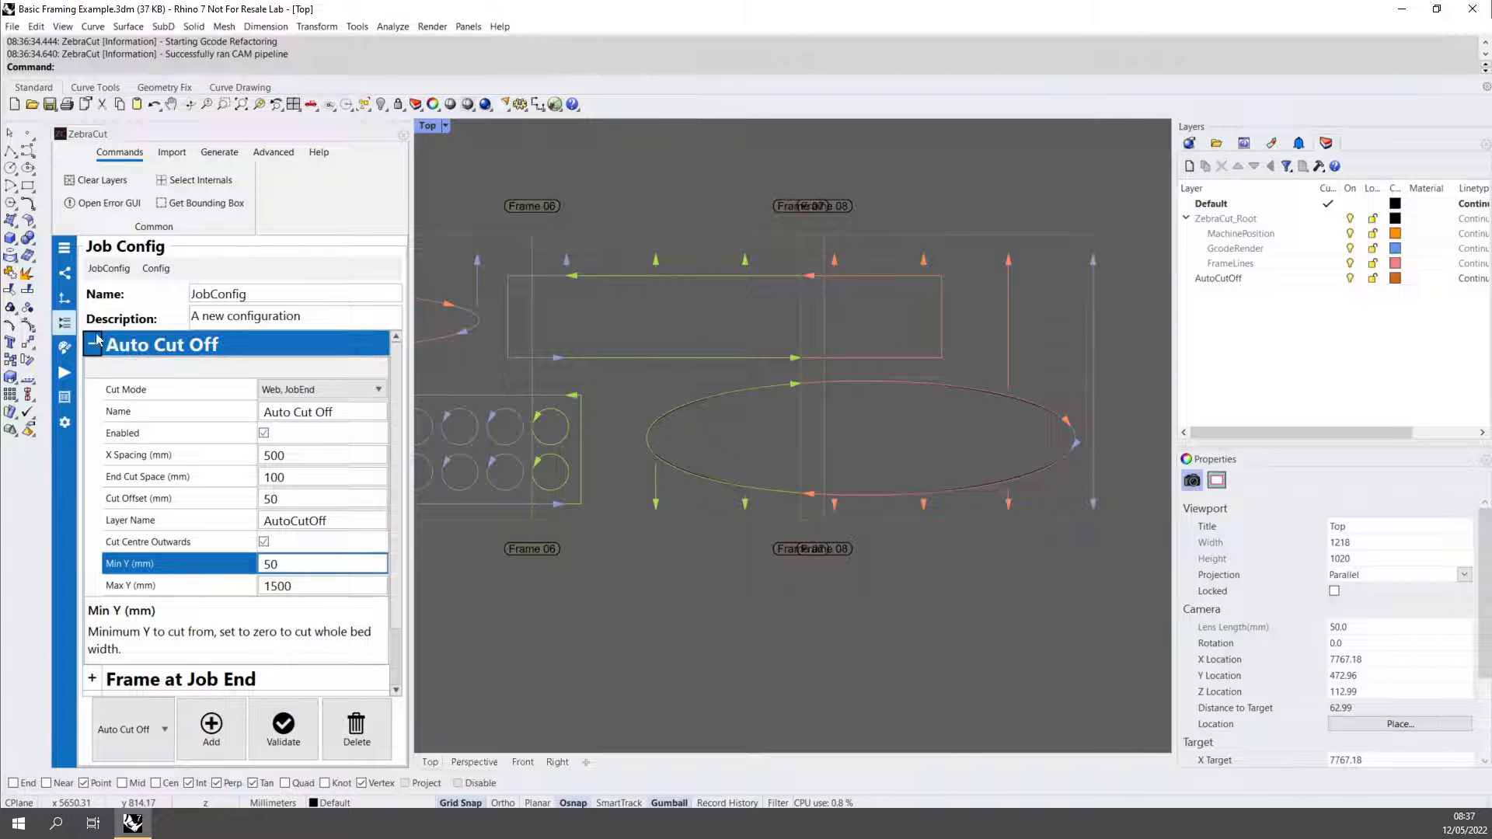
pyautogui.click(108, 269)
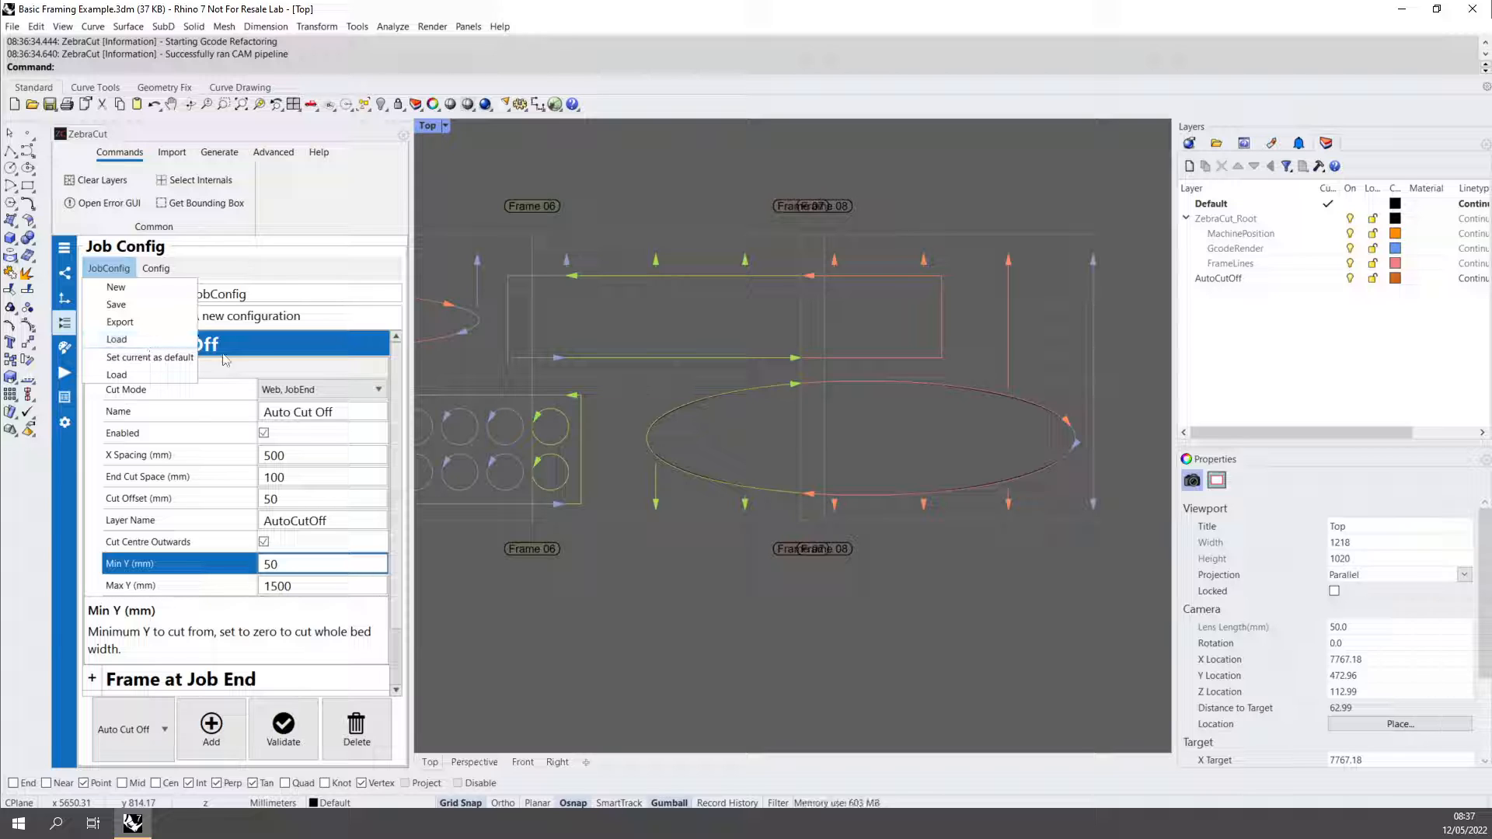
pyautogui.click(281, 269)
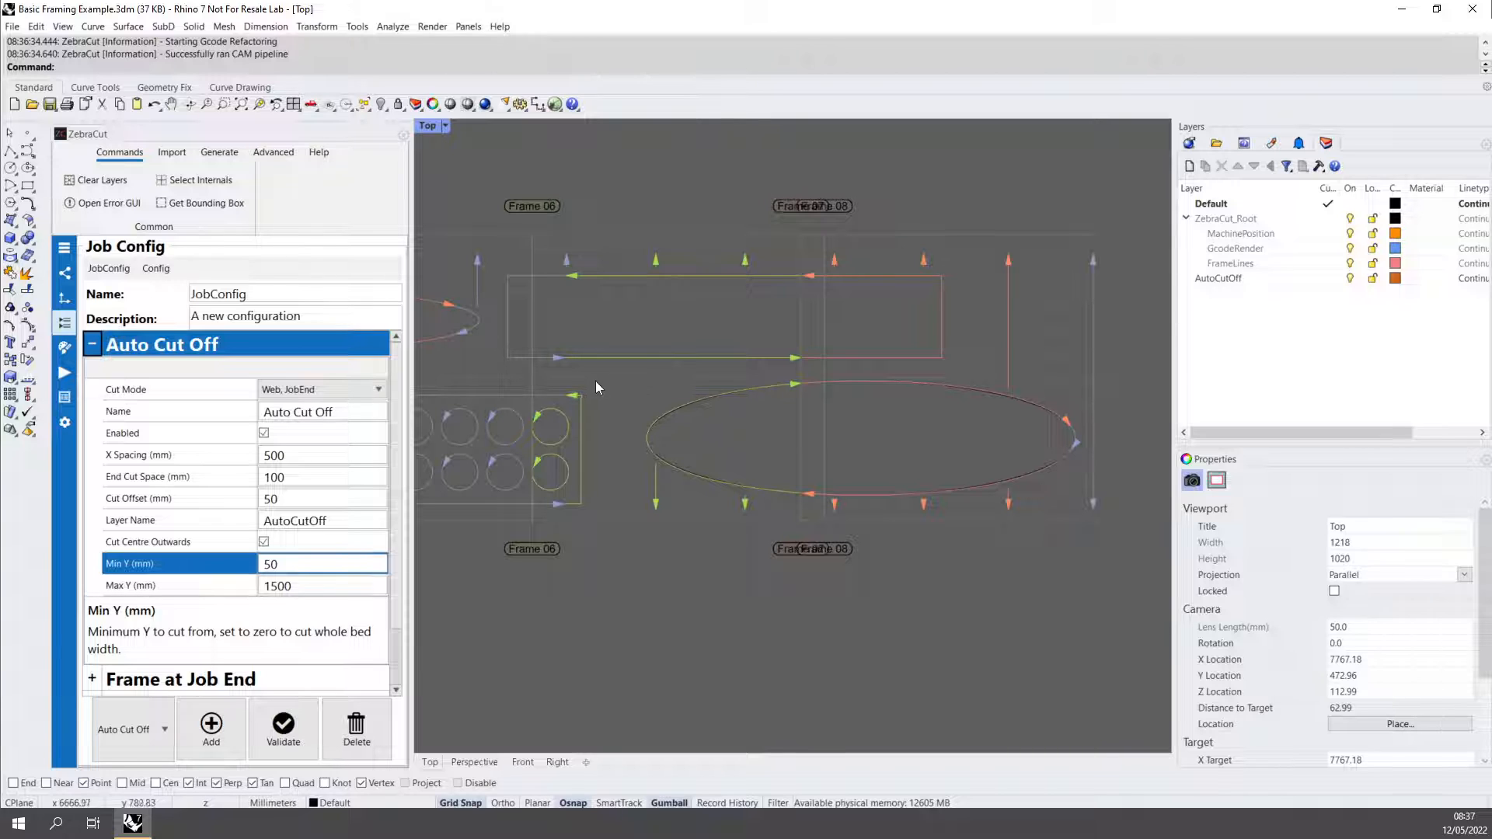